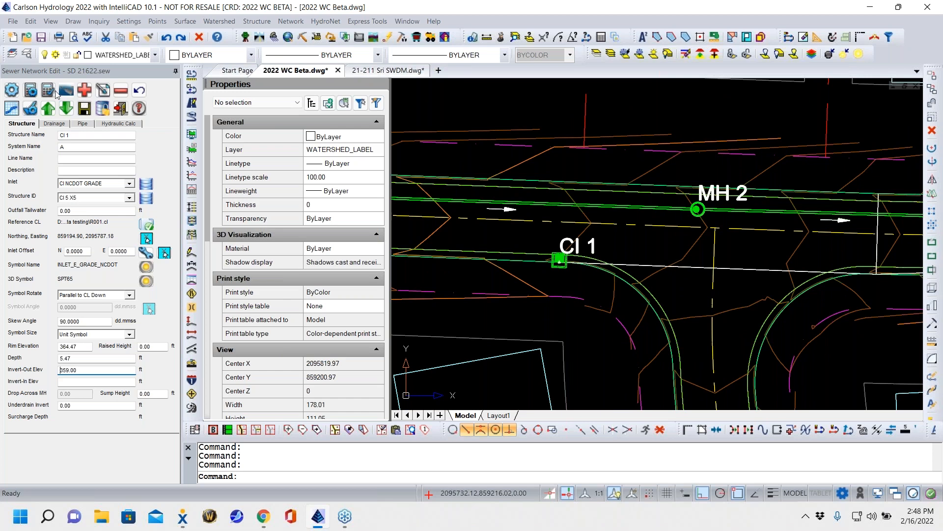
- Calculate the drainage area for inlet CI 1 in acres and inspect its watershed along the road
{"action": "left_click", "coordinate": [57, 124]}
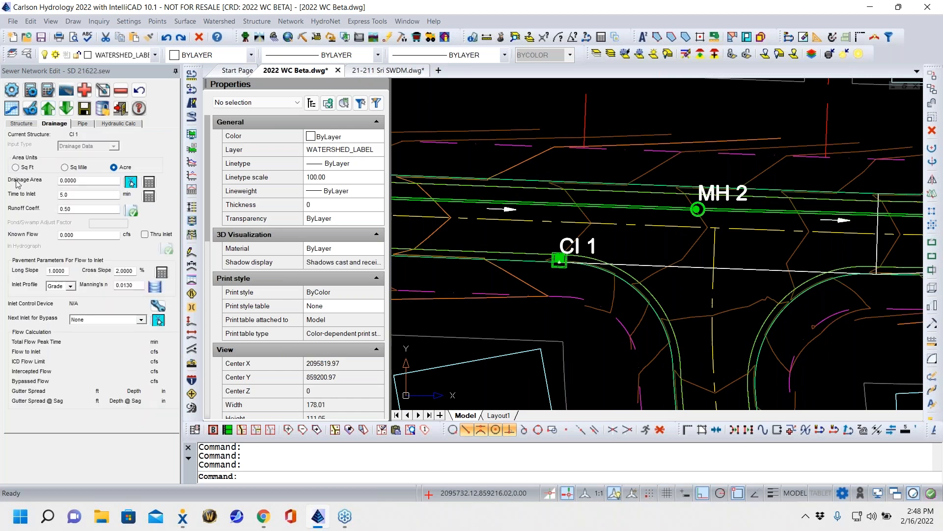
{"action": "mouse_move", "coordinate": [601, 259]}
{"action": "middle_mouse_down"}
{"action": "mouse_move", "coordinate": [831, 226]}
{"action": "mouse_move", "coordinate": [881, 232]}
{"action": "middle_mouse_up"}
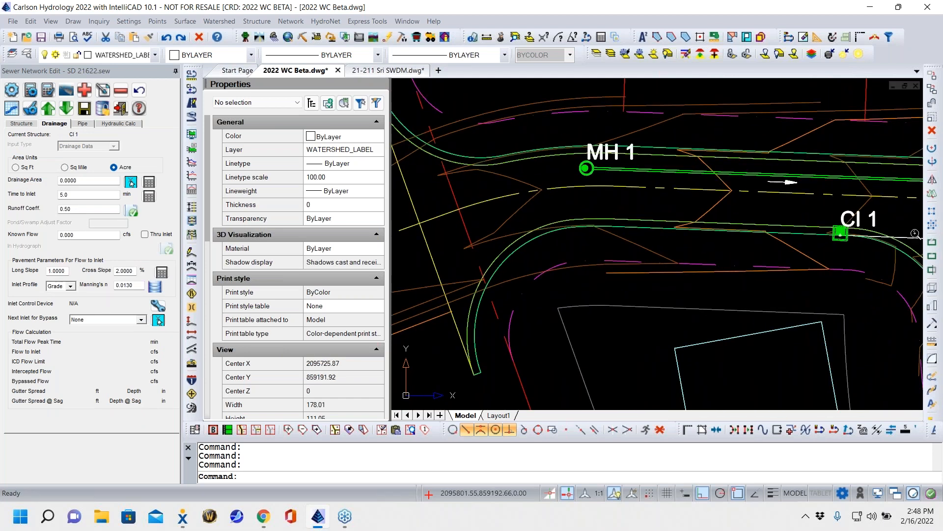
{"action": "scroll", "coordinate": [683, 271], "scroll_direction": "down", "scroll_amount": 2}
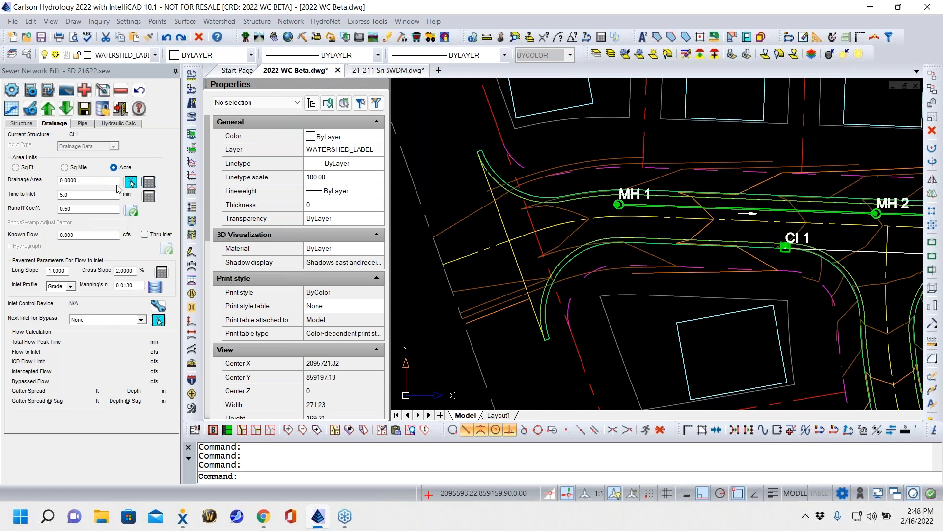
{"action": "left_click", "coordinate": [149, 182]}
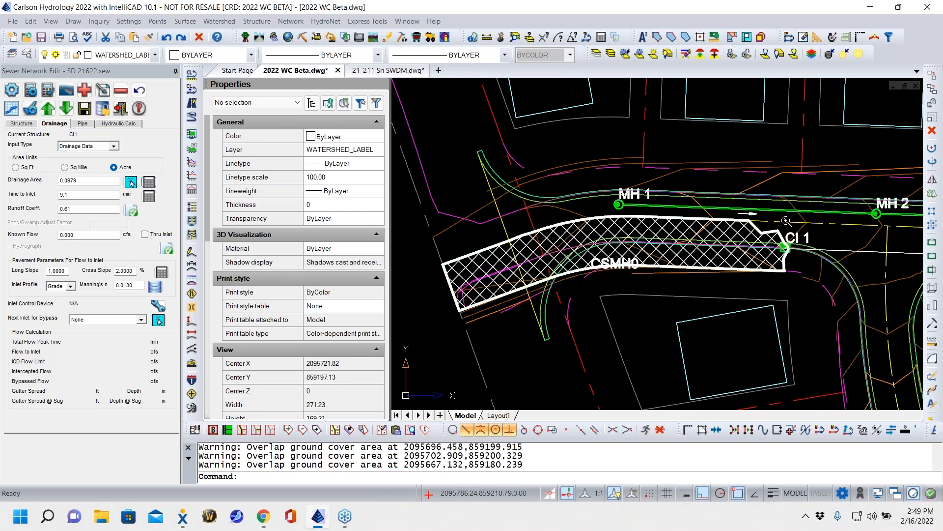
{"action": "scroll", "coordinate": [802, 253], "scroll_direction": "up", "scroll_amount": 3}
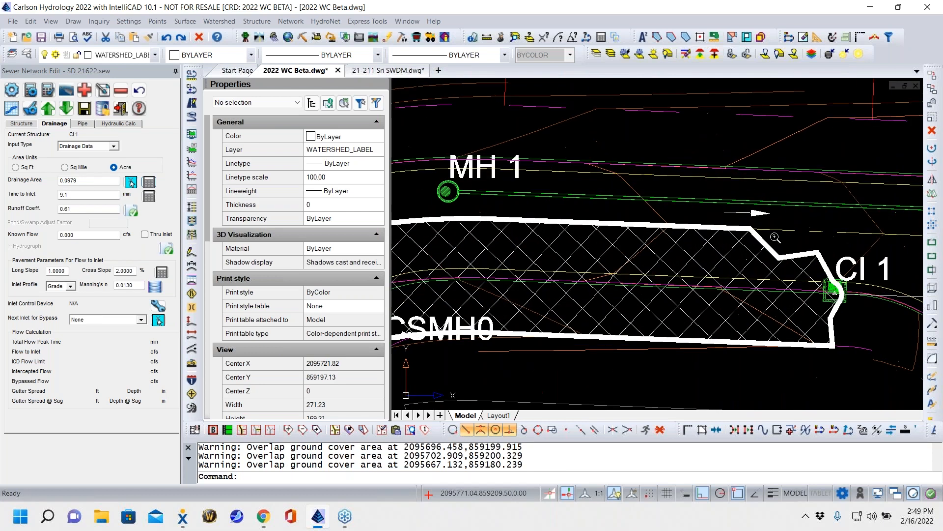
{"action": "middle_click_drag", "start_coordinate": [694, 225], "coordinate": [624, 203]}
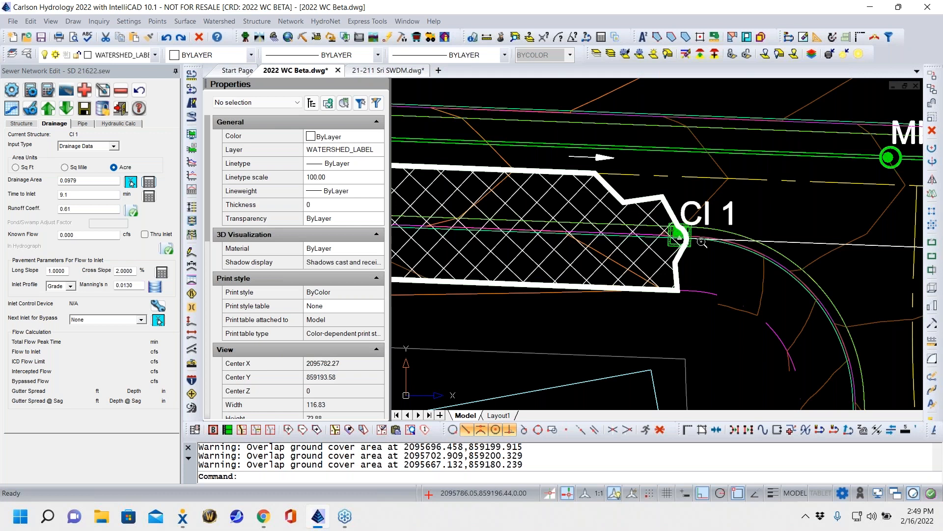
{"action": "scroll", "coordinate": [656, 259], "scroll_direction": "down", "scroll_amount": 5}
{"action": "middle_click_drag", "start_coordinate": [501, 289], "coordinate": [562, 263]}
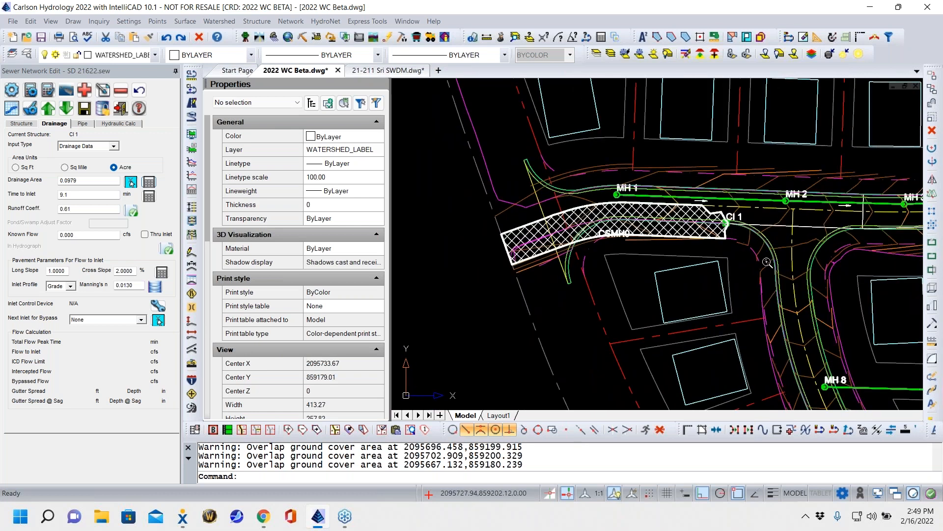
{"action": "middle_click_drag", "start_coordinate": [738, 302], "coordinate": [684, 315]}
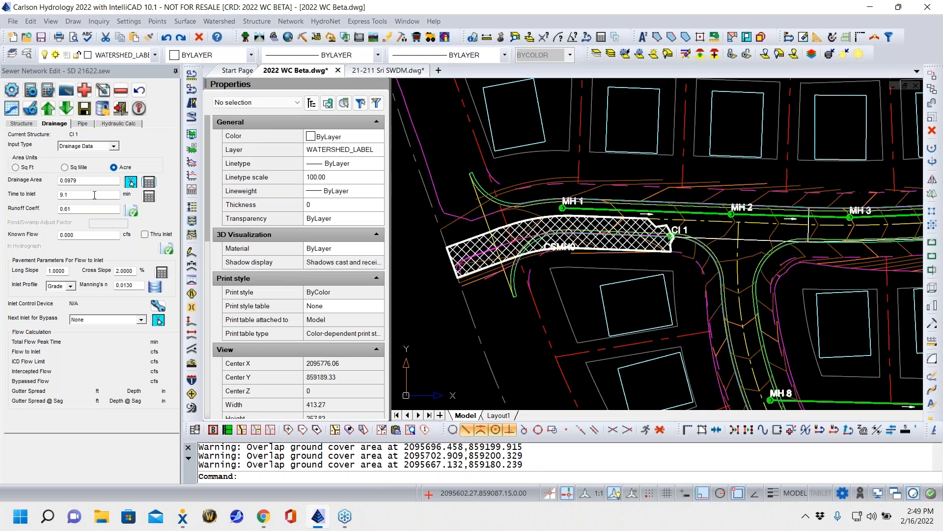
- Set CI 1's time to inlet to 5 minutes
{"action": "double_click", "coordinate": [94, 195]}
{"action": "type", "text": "5"}
{"action": "left_click", "coordinate": [85, 209]}
- Review the area types and coefficients that make up CI 1's runoff coefficient, and accept the breakdown
{"action": "left_click", "coordinate": [134, 212]}
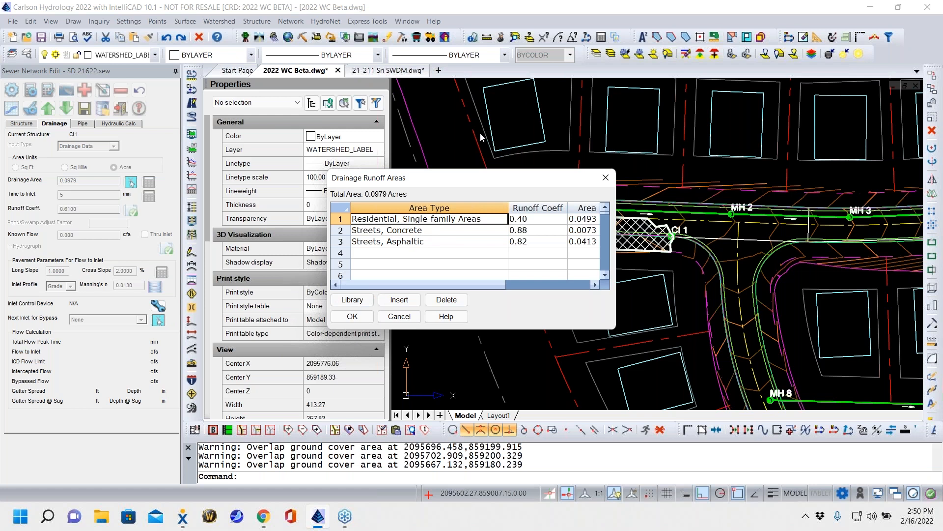
{"action": "left_click_drag", "start_coordinate": [498, 182], "coordinate": [318, 146]}
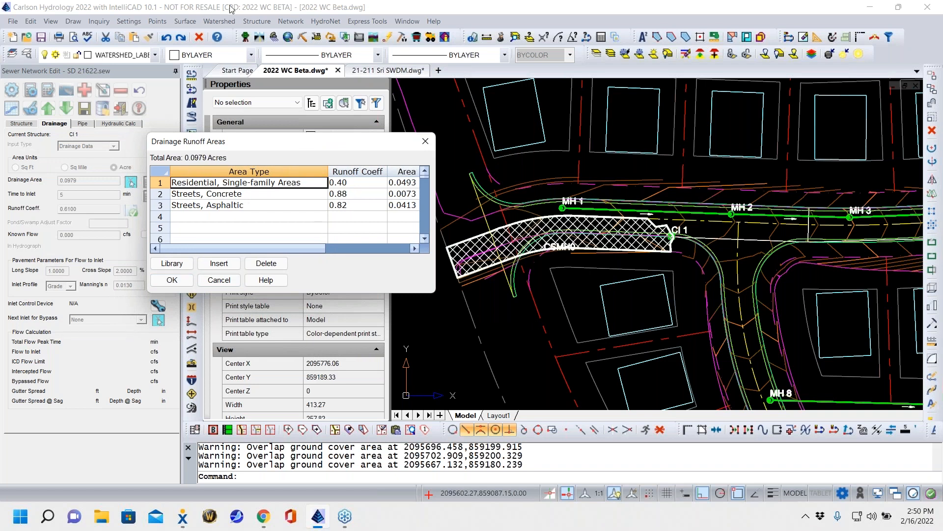
{"action": "left_click", "coordinate": [176, 284]}
{"action": "left_click_drag", "start_coordinate": [79, 210], "coordinate": [0, 315]}
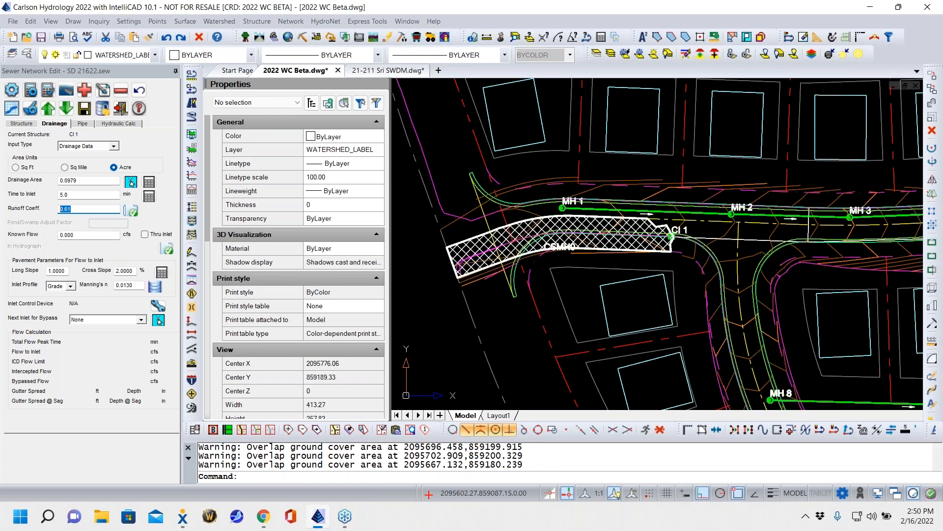
{"action": "left_click", "coordinate": [83, 235]}
{"action": "double_click", "coordinate": [83, 234]}
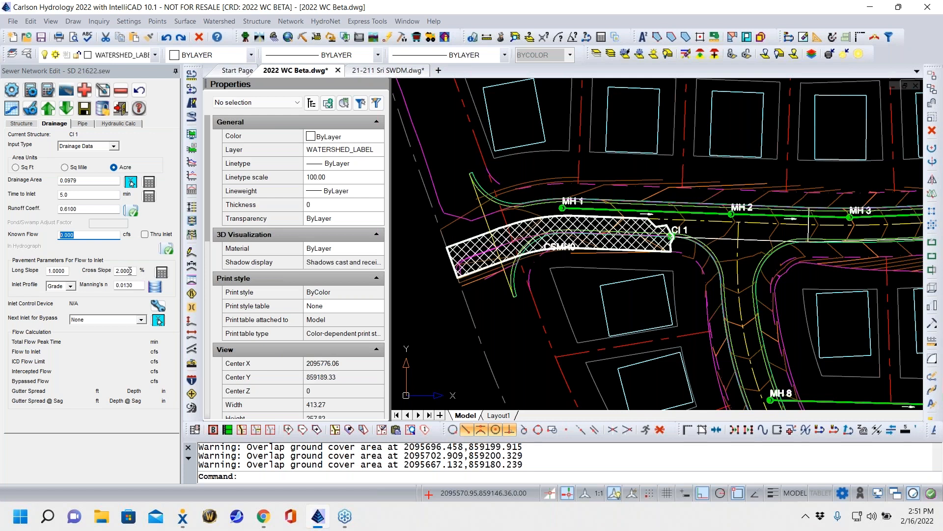
- Calculate the pavement longitudinal slope and cross slope for the flow to inlet CI 1
{"action": "left_click", "coordinate": [162, 273]}
{"action": "double_click", "coordinate": [66, 271]}
{"action": "double_click", "coordinate": [132, 271]}
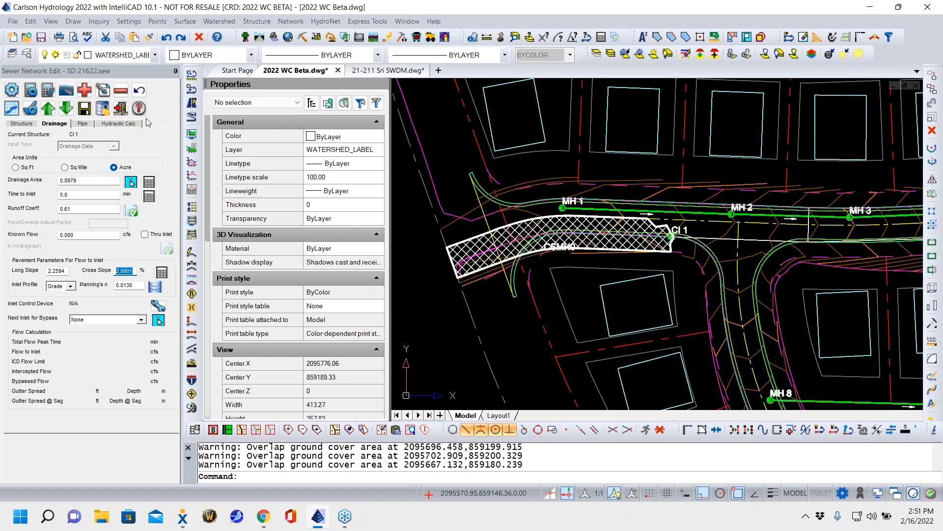
- Choose Grade as CI 1's inlet profile and use the smooth asphalt pavement Manning's n of 0.0130
{"action": "left_click", "coordinate": [70, 286]}
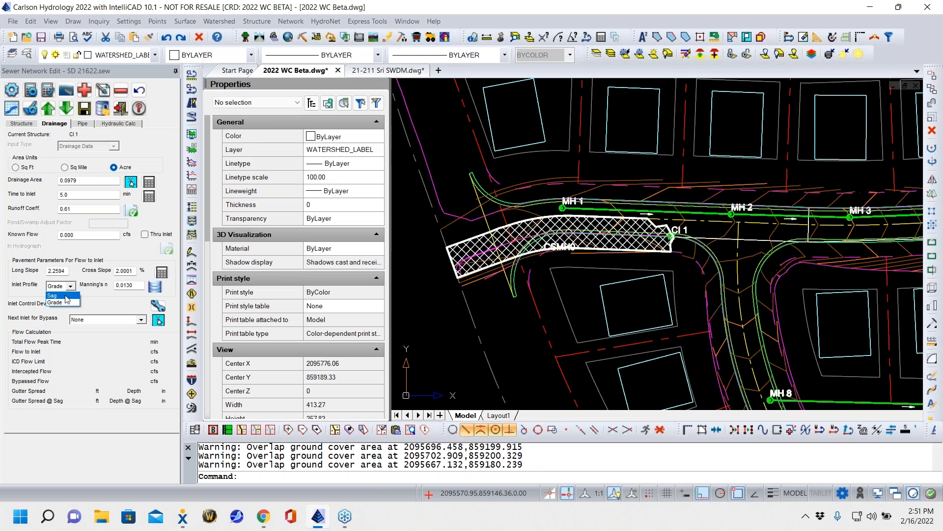
{"action": "left_click", "coordinate": [67, 301]}
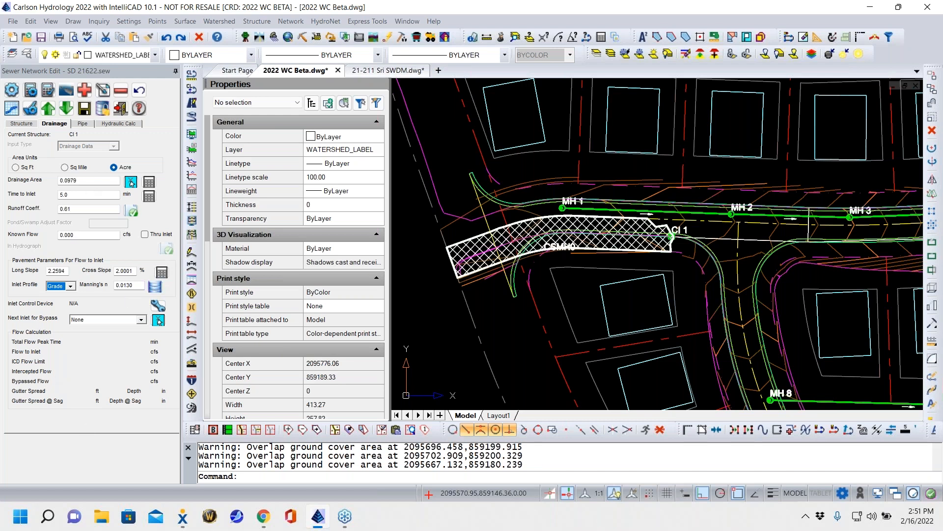
{"action": "left_click", "coordinate": [157, 287]}
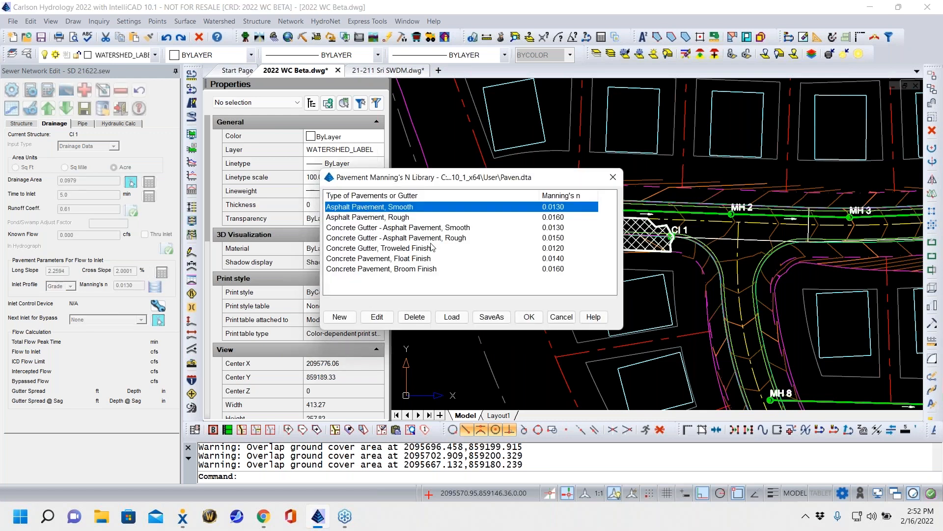
{"action": "left_click", "coordinate": [529, 316]}
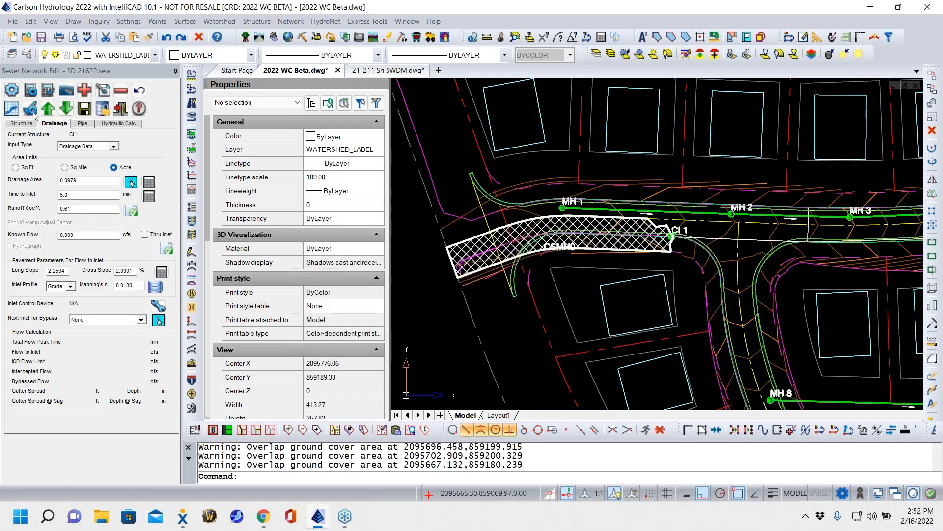
- Add an inlet on the curb just past the side street, between MH 2 and MH 3, and auto-connect it to CI 1
{"action": "left_click", "coordinate": [121, 124]}
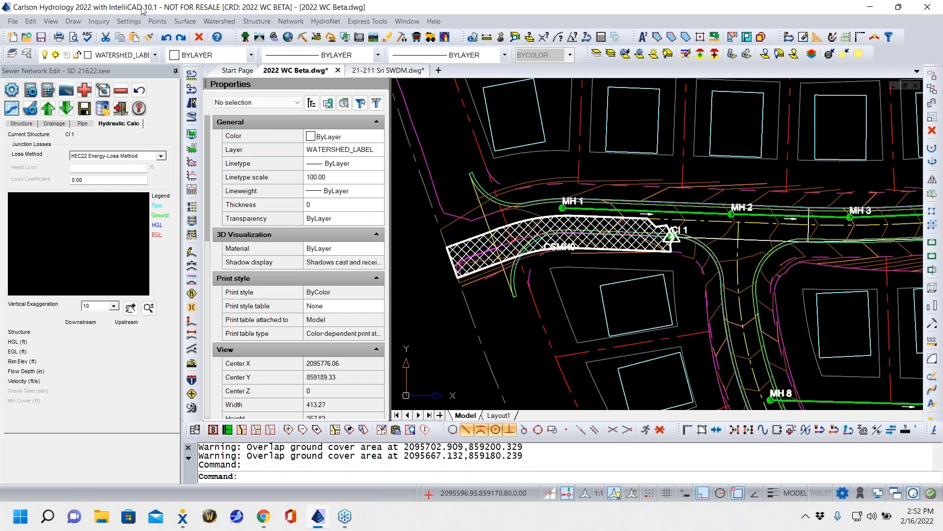
{"action": "left_click", "coordinate": [22, 124]}
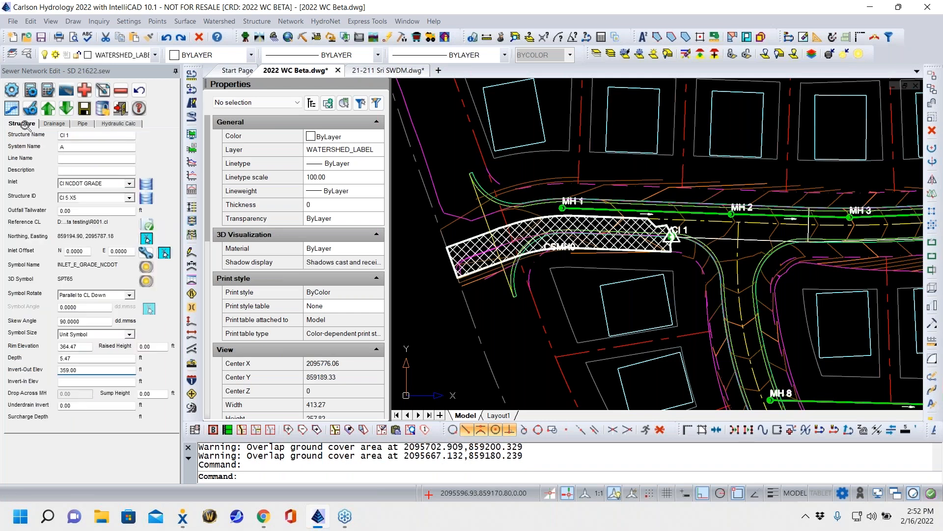
{"action": "mouse_move", "coordinate": [794, 297]}
{"action": "middle_mouse_down"}
{"action": "mouse_move", "coordinate": [745, 275]}
{"action": "mouse_move", "coordinate": [651, 259]}
{"action": "middle_mouse_up"}
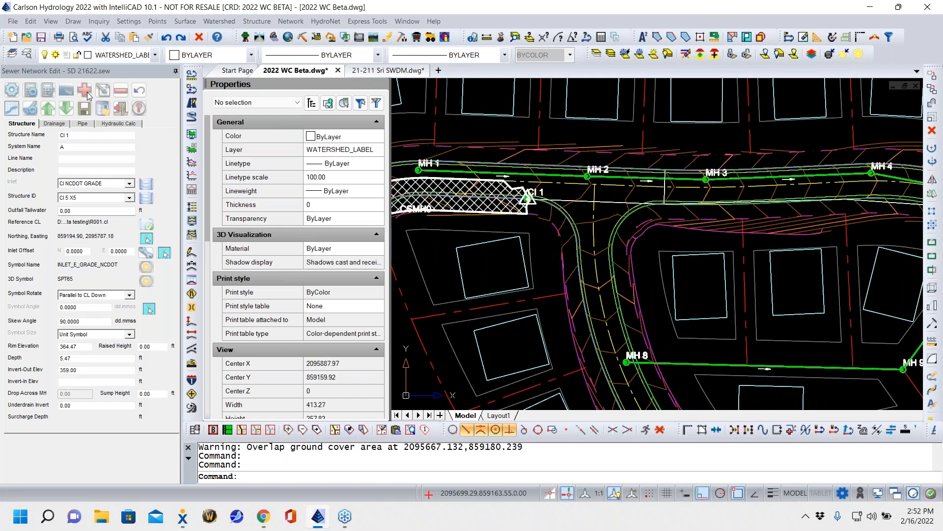
{"action": "left_click", "coordinate": [84, 90]}
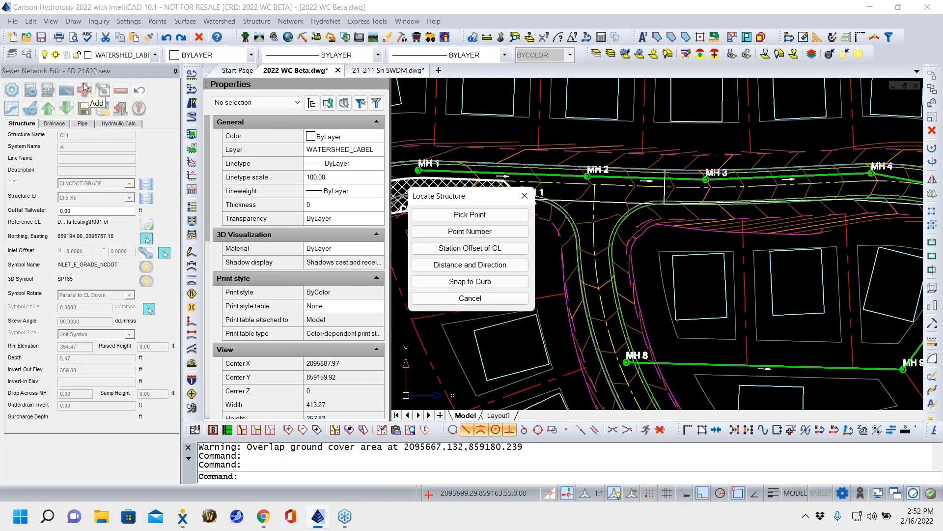
{"action": "left_click", "coordinate": [496, 216]}
{"action": "scroll", "coordinate": [695, 221], "scroll_direction": "up", "scroll_amount": 4}
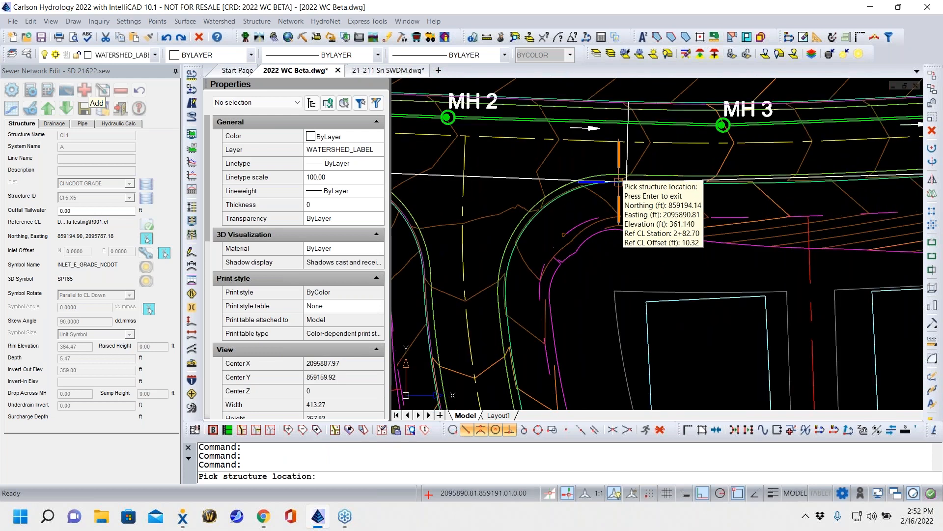
{"action": "scroll", "coordinate": [663, 204], "scroll_direction": "up", "scroll_amount": 4}
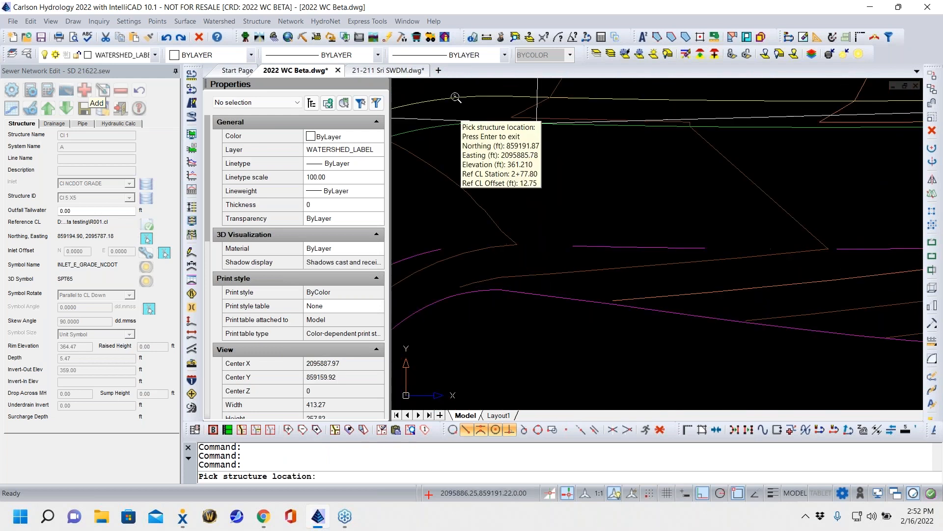
{"action": "left_click", "coordinate": [427, 118]}
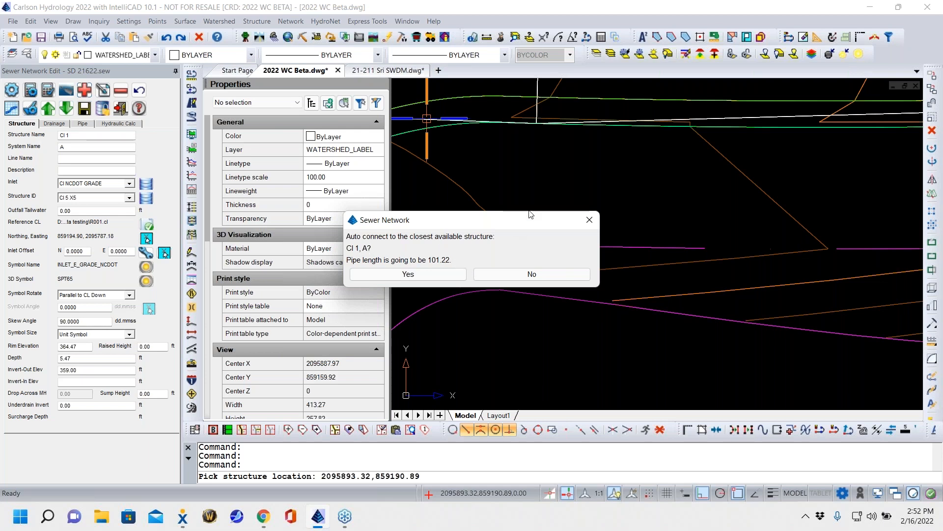
{"action": "left_click", "coordinate": [425, 275]}
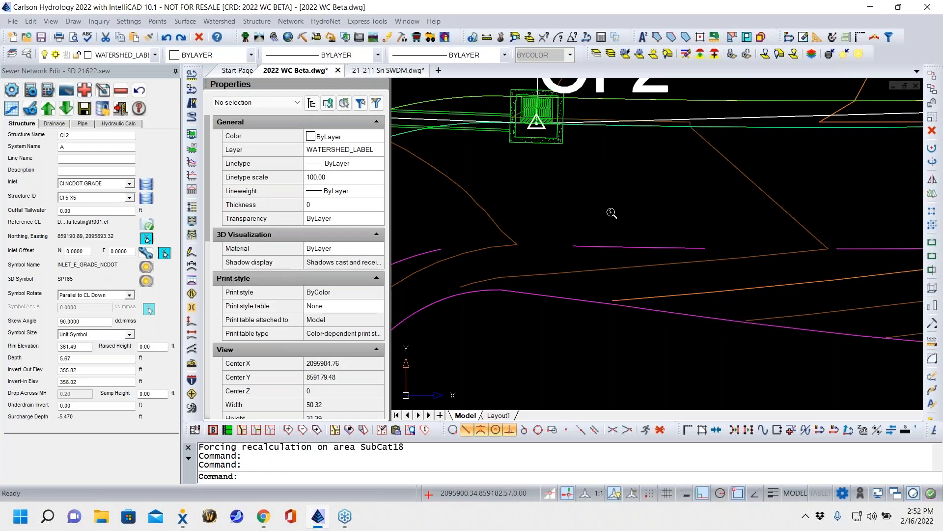
- Calculate the drainage area for inlet CI 2
{"action": "scroll", "coordinate": [611, 212], "scroll_direction": "down", "scroll_amount": 5}
{"action": "middle_click_drag", "start_coordinate": [713, 305], "coordinate": [691, 326]}
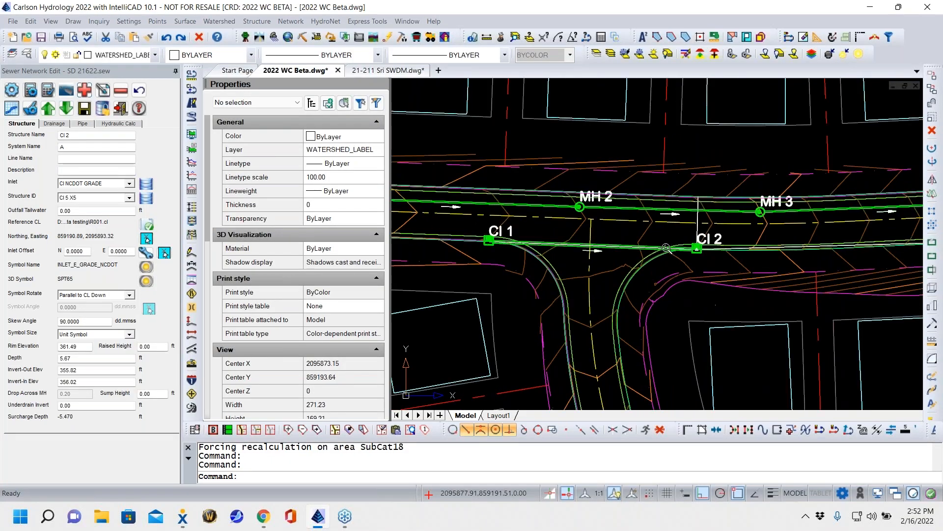
{"action": "scroll", "coordinate": [666, 250], "scroll_direction": "up", "scroll_amount": 7}
{"action": "scroll", "coordinate": [668, 249], "scroll_direction": "down", "scroll_amount": 5}
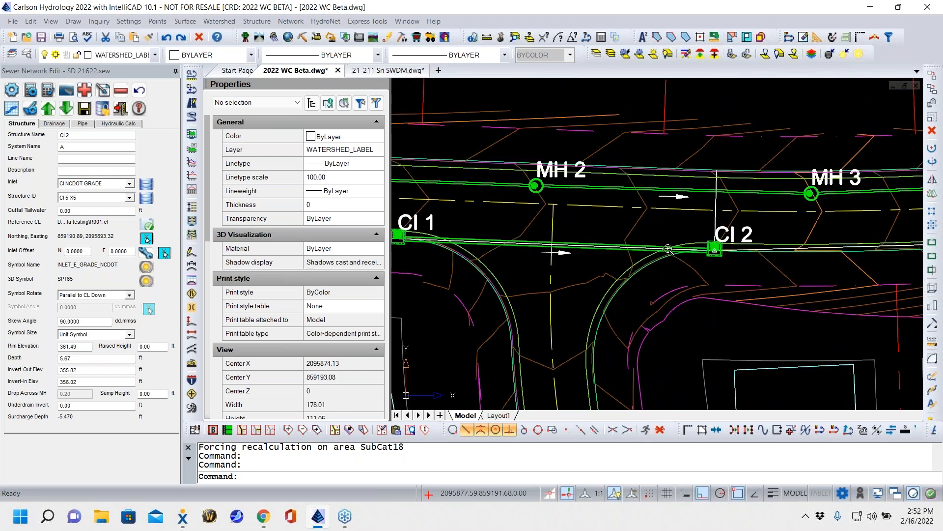
{"action": "scroll", "coordinate": [660, 287], "scroll_direction": "down", "scroll_amount": 1}
{"action": "middle_click_drag", "start_coordinate": [660, 288], "coordinate": [610, 272]}
{"action": "mouse_move", "coordinate": [715, 293]}
{"action": "middle_mouse_down"}
{"action": "mouse_move", "coordinate": [706, 244]}
{"action": "mouse_move", "coordinate": [738, 258]}
{"action": "middle_mouse_up"}
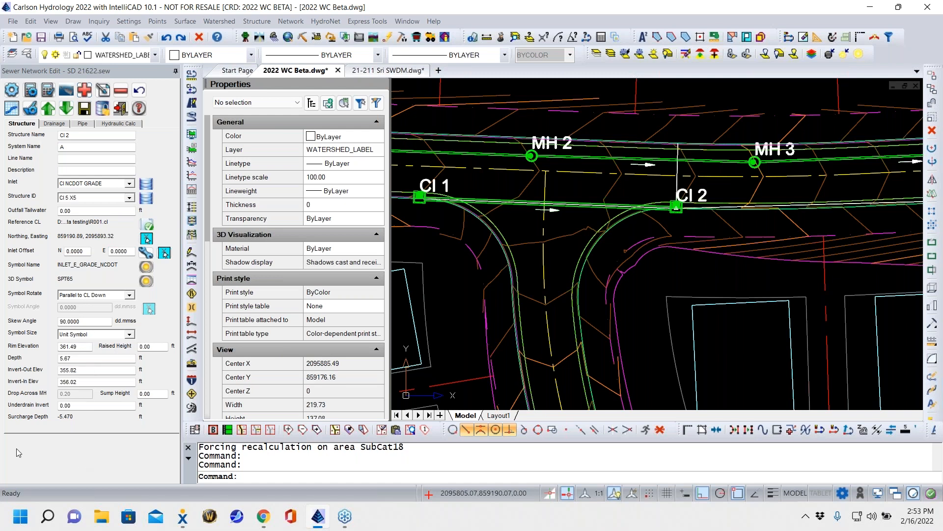
{"action": "left_click", "coordinate": [53, 124]}
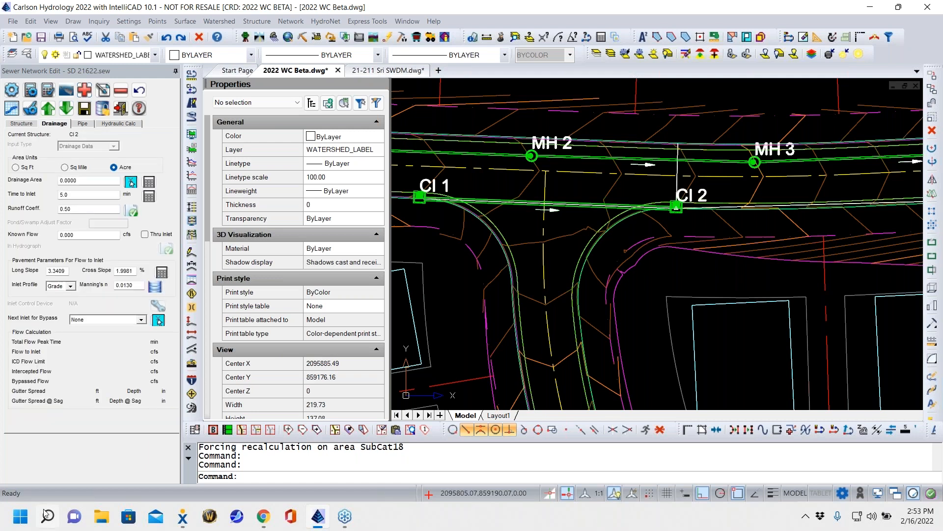
{"action": "left_click", "coordinate": [150, 183]}
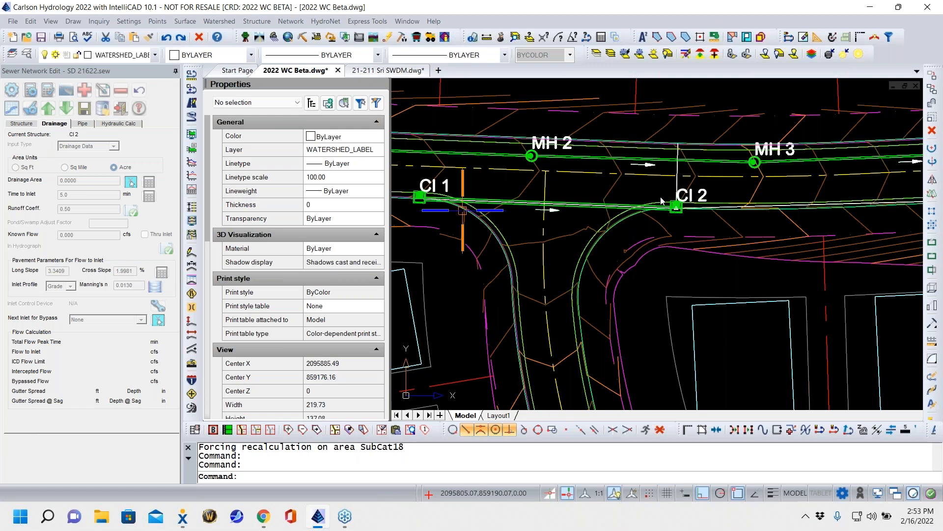
{"action": "left_click", "coordinate": [695, 202]}
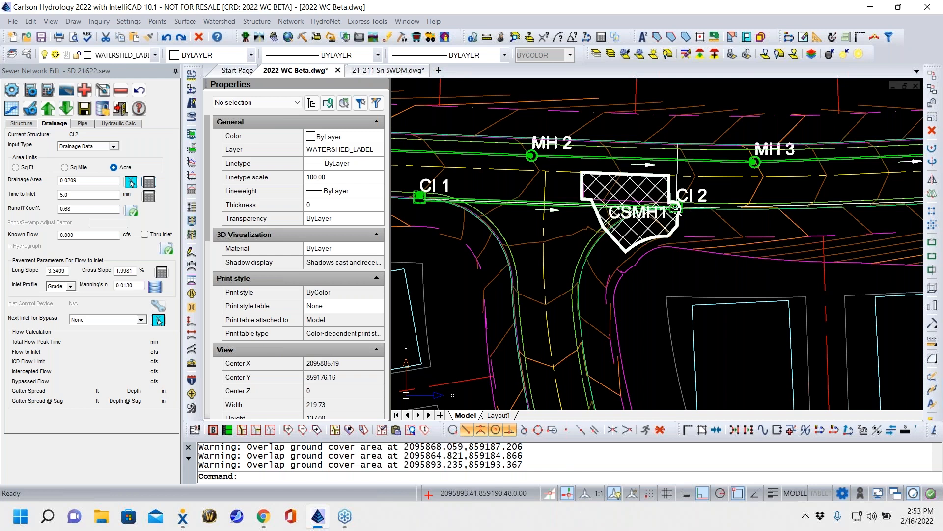
- Inspect the watershed at CI 2 and open the settings of its upstream pipe from CI 1
{"action": "scroll", "coordinate": [556, 259], "scroll_direction": "down", "scroll_amount": 3}
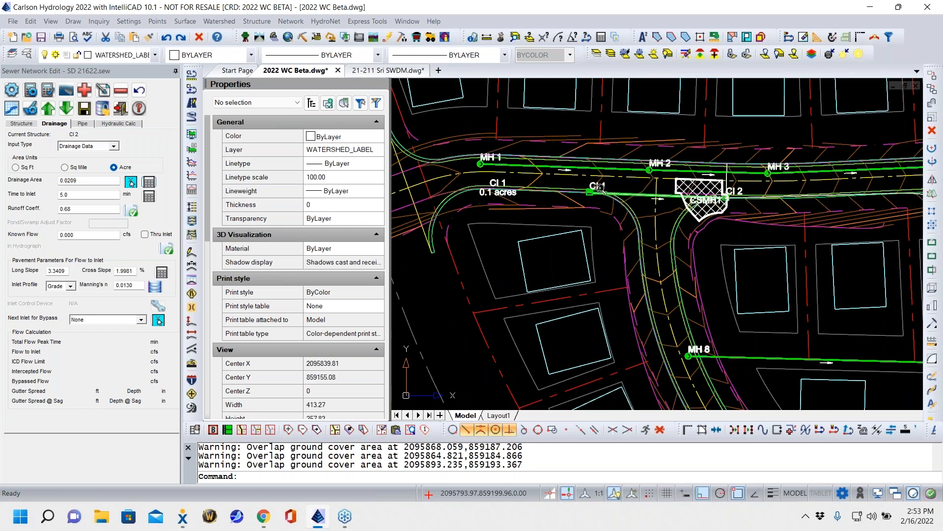
{"action": "middle_click_drag", "start_coordinate": [722, 205], "coordinate": [532, 211]}
{"action": "scroll", "coordinate": [590, 217], "scroll_direction": "up", "scroll_amount": 3}
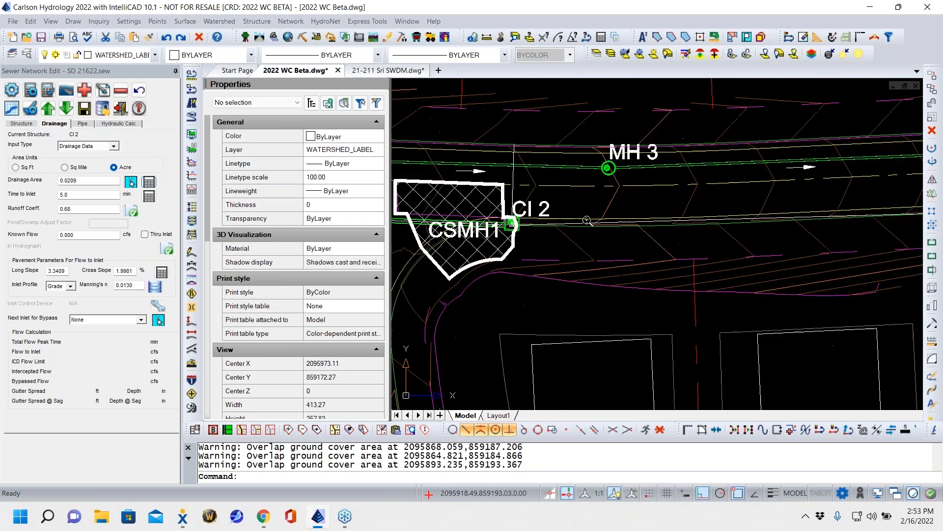
{"action": "scroll", "coordinate": [559, 224], "scroll_direction": "down", "scroll_amount": 1}
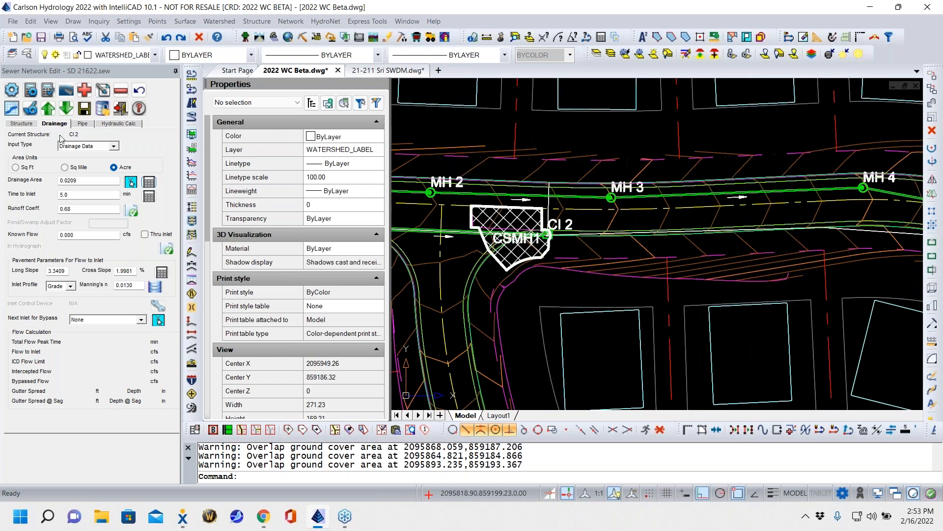
{"action": "left_click", "coordinate": [81, 124]}
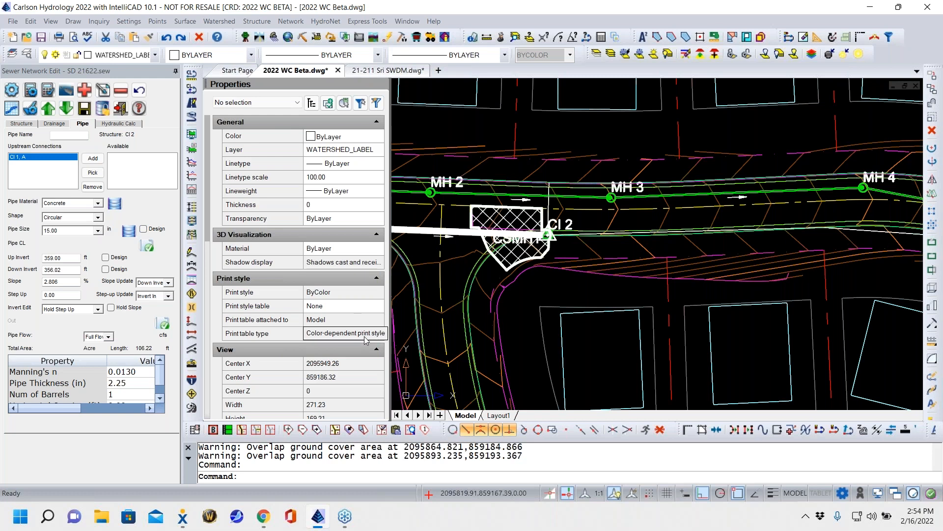
- Set the material of the pipe from CI 1 to CI 2 to RCP III and review its hydraulic profile
{"action": "left_click", "coordinate": [98, 202]}
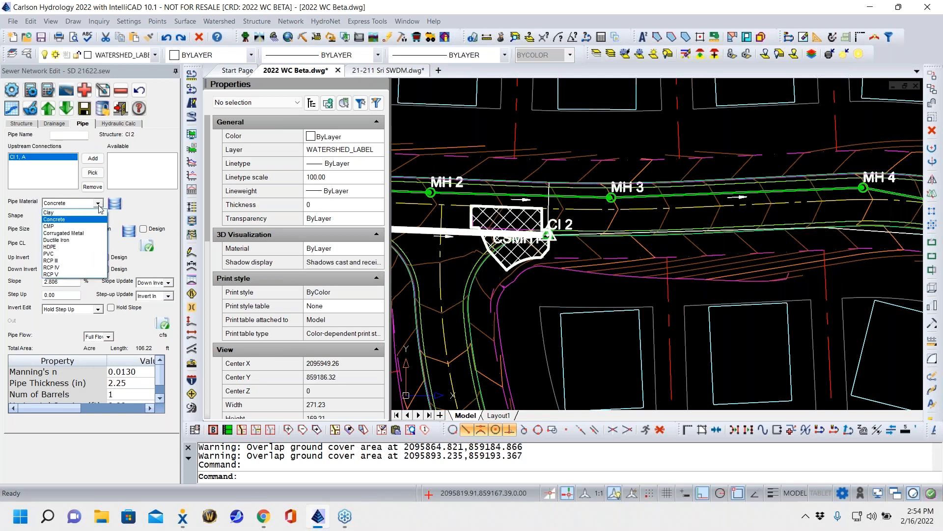
{"action": "left_click", "coordinate": [50, 260]}
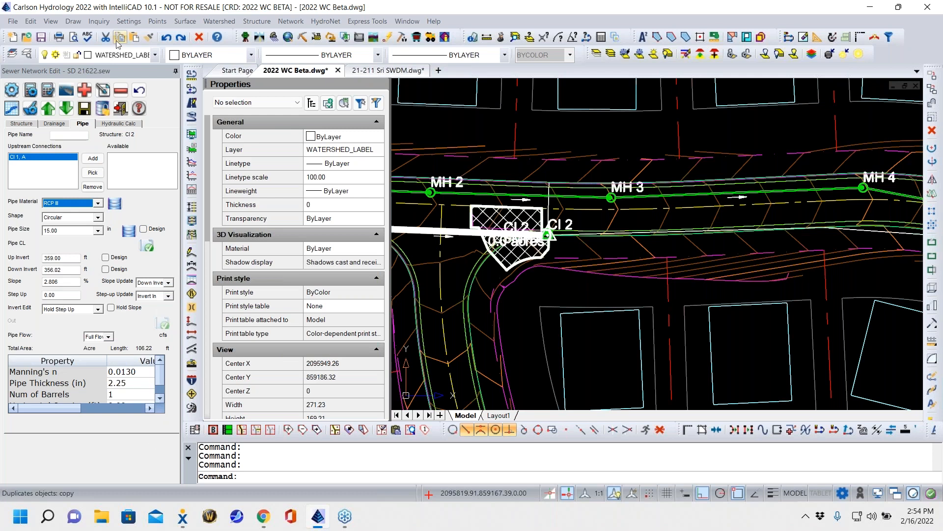
{"action": "left_click", "coordinate": [118, 124]}
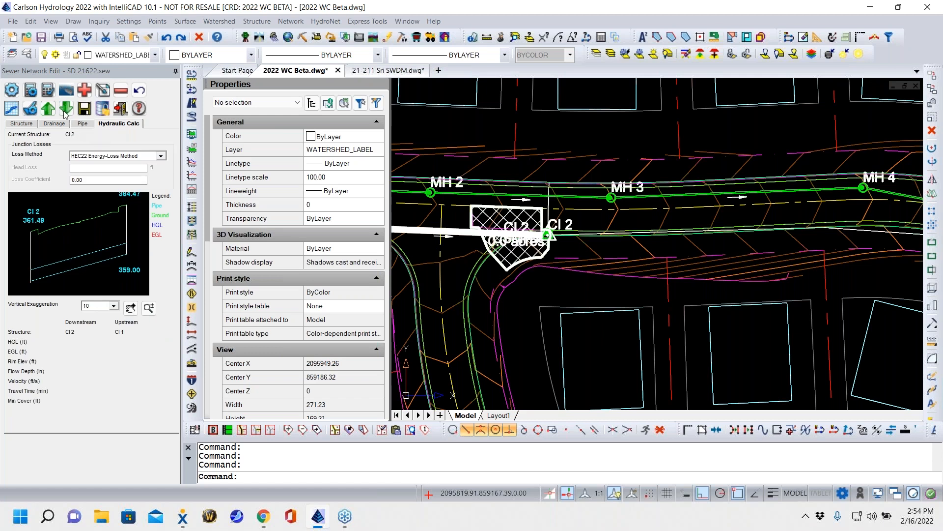
{"action": "left_click", "coordinate": [49, 108]}
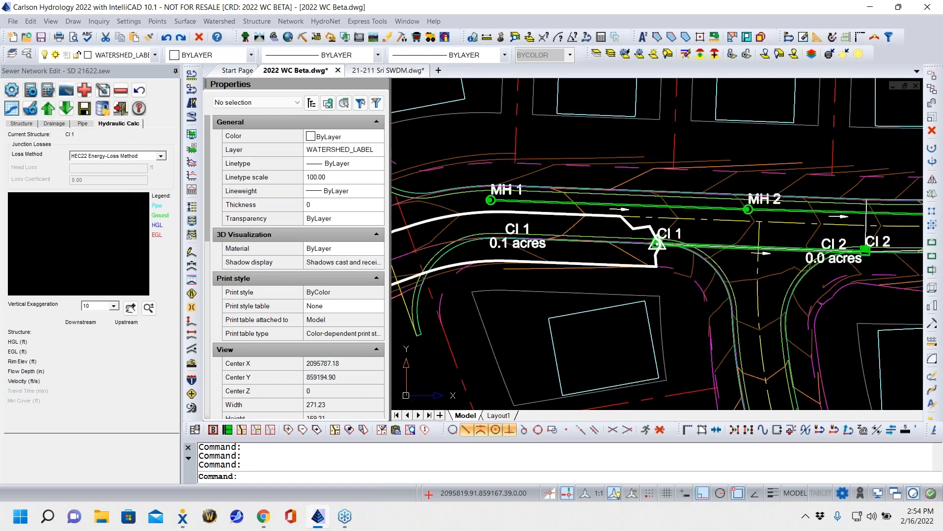
{"action": "left_click", "coordinate": [66, 108]}
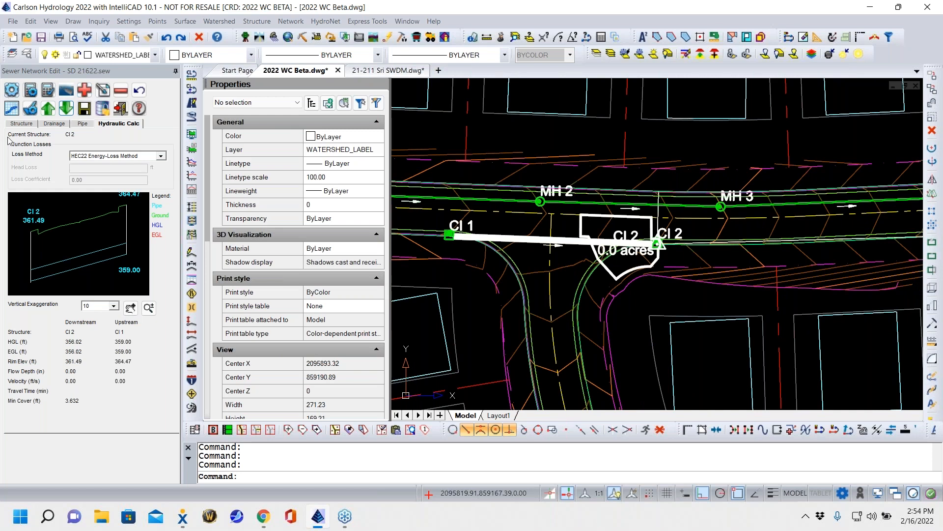
- Add an inlet at a picked point on the curb across the road from MH 4 and auto-connect it to CI 2
{"action": "left_click", "coordinate": [23, 123]}
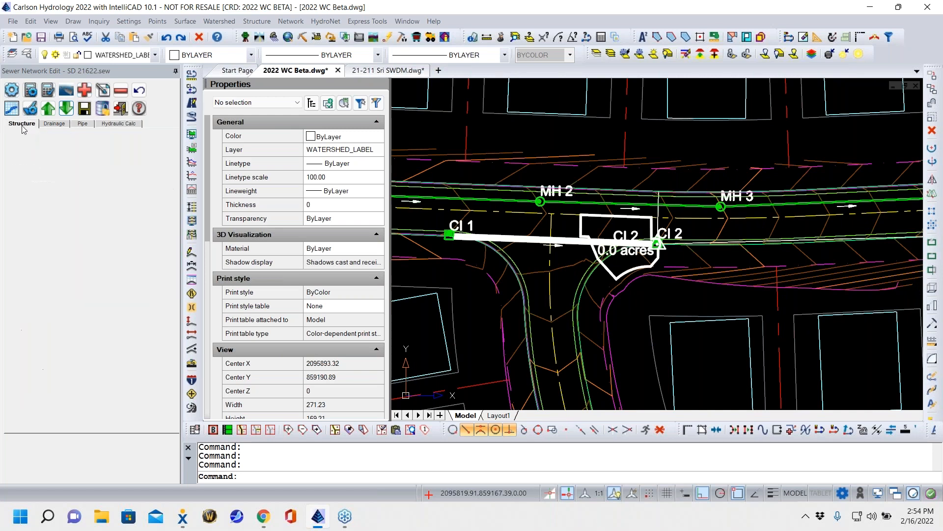
{"action": "left_click", "coordinate": [86, 95]}
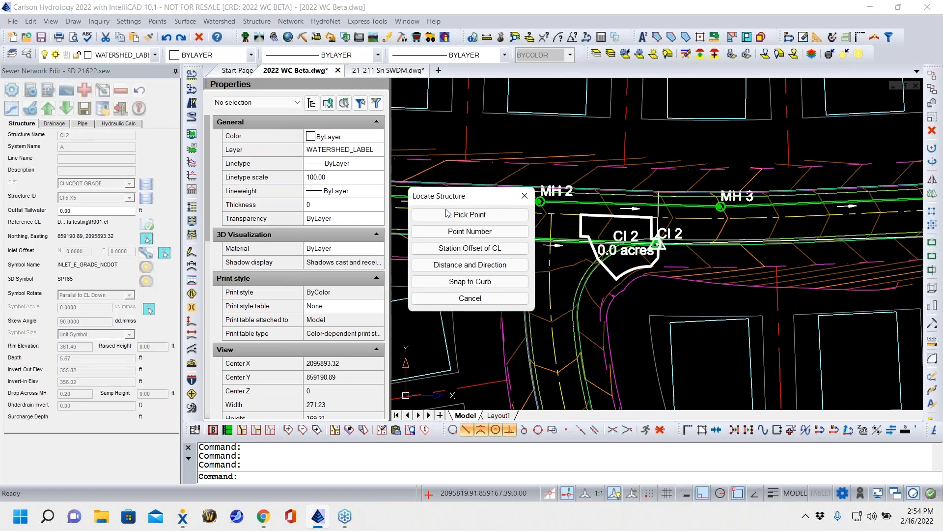
{"action": "left_click", "coordinate": [511, 217]}
{"action": "middle_click_drag", "start_coordinate": [785, 292], "coordinate": [438, 213]}
{"action": "mouse_move", "coordinate": [671, 252]}
{"action": "middle_mouse_down"}
{"action": "mouse_move", "coordinate": [588, 270]}
{"action": "mouse_move", "coordinate": [589, 298]}
{"action": "mouse_move", "coordinate": [694, 307]}
{"action": "middle_mouse_up"}
{"action": "scroll", "coordinate": [638, 209], "scroll_direction": "up", "scroll_amount": 5}
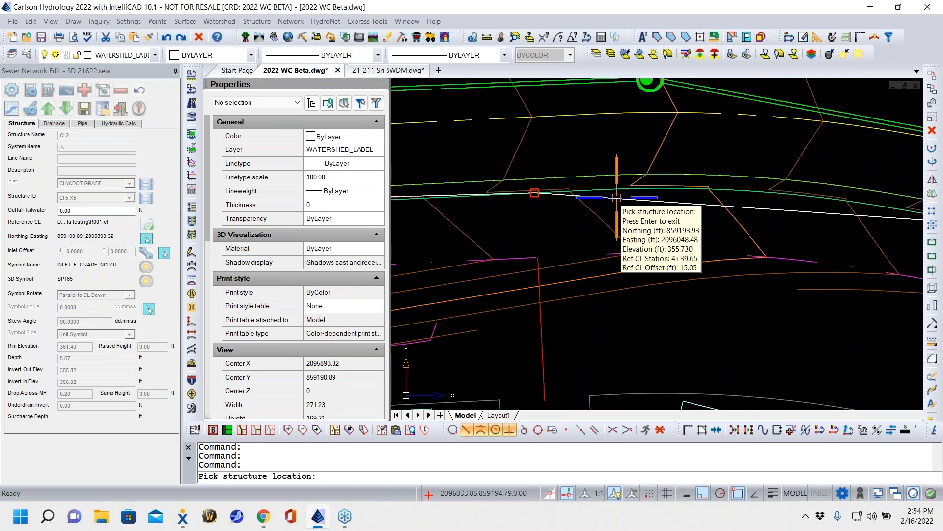
{"action": "left_click", "coordinate": [617, 198]}
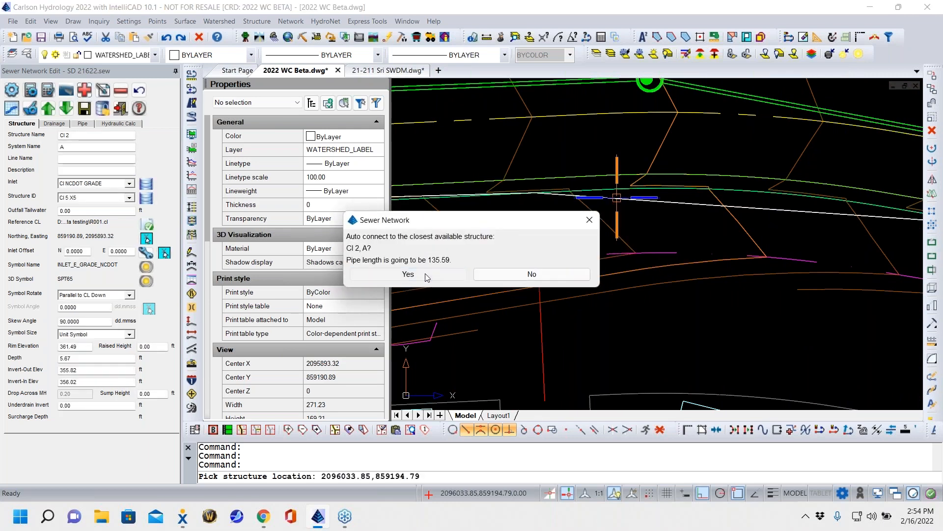
{"action": "left_click", "coordinate": [409, 274]}
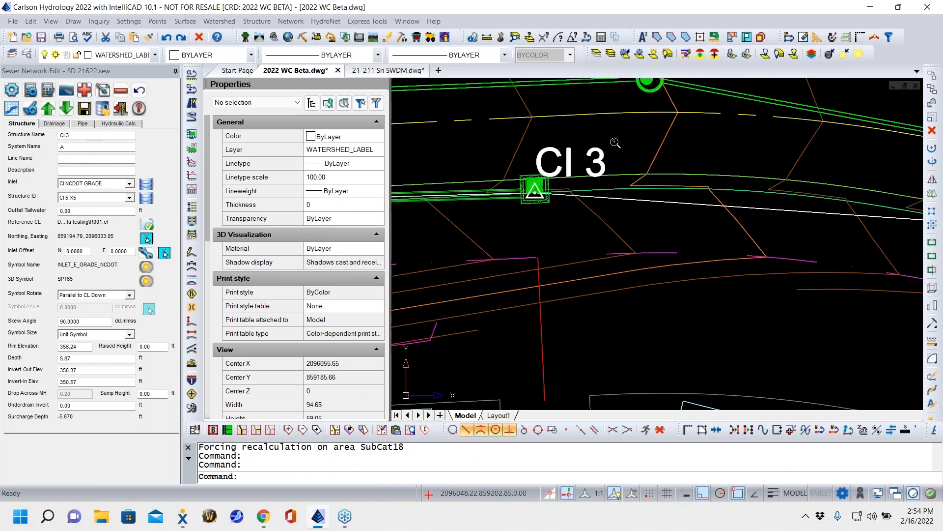
- Add an inlet on the same curb where the road begins to widen into the cul-de-sac and auto-connect it to CI 3
{"action": "scroll", "coordinate": [556, 162], "scroll_direction": "down", "scroll_amount": 3}
{"action": "scroll", "coordinate": [557, 163], "scroll_direction": "down", "scroll_amount": 5}
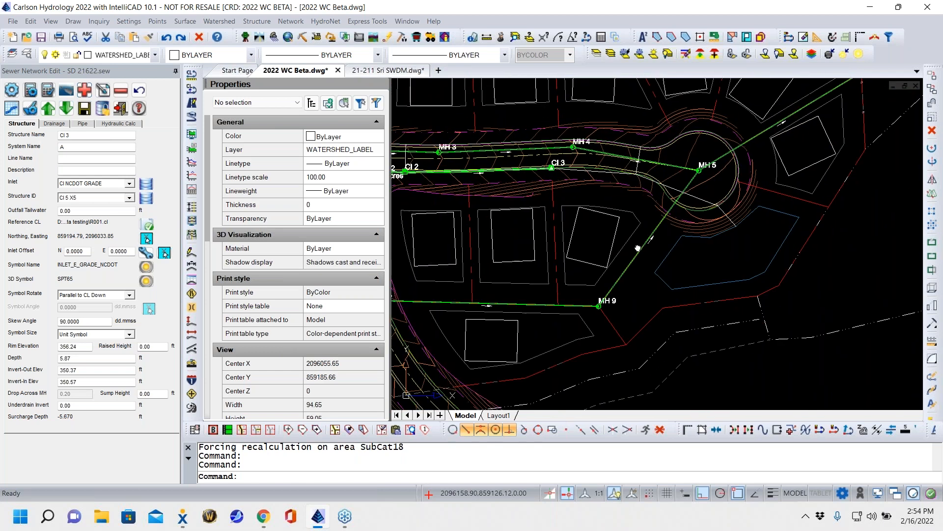
{"action": "left_click", "coordinate": [89, 92]}
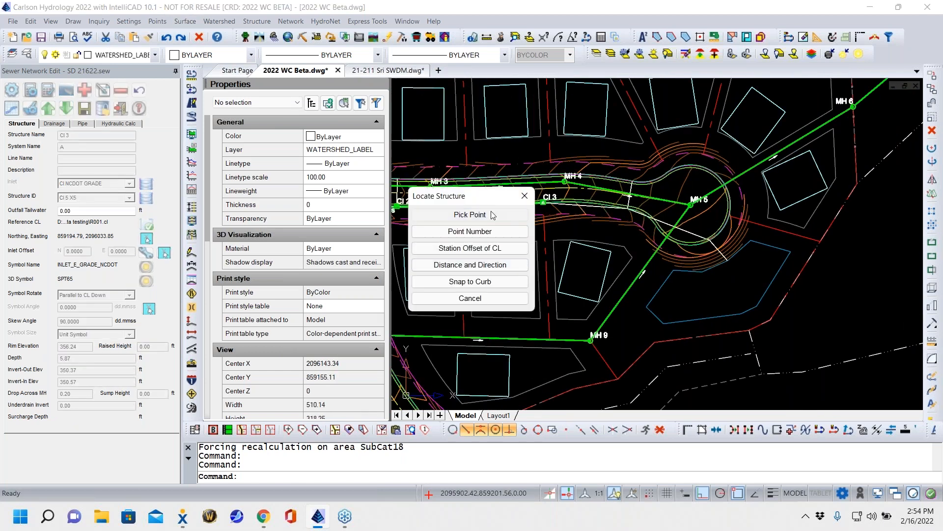
{"action": "left_click", "coordinate": [491, 214]}
{"action": "scroll", "coordinate": [626, 221], "scroll_direction": "up", "scroll_amount": 5}
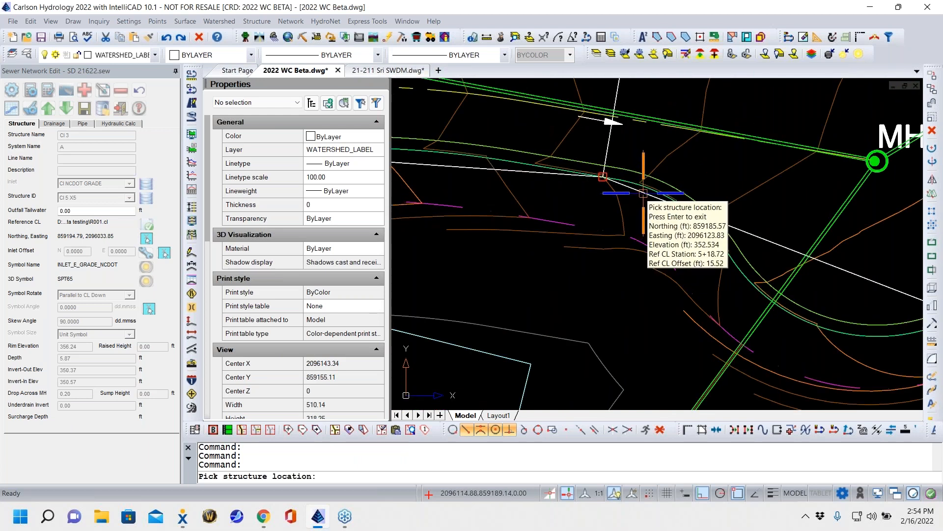
{"action": "left_click", "coordinate": [643, 193]}
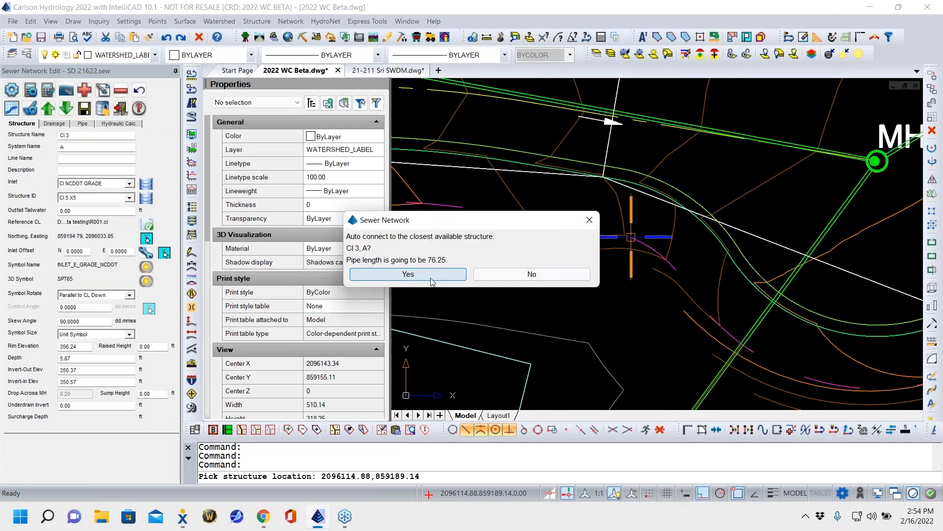
{"action": "left_click", "coordinate": [432, 280]}
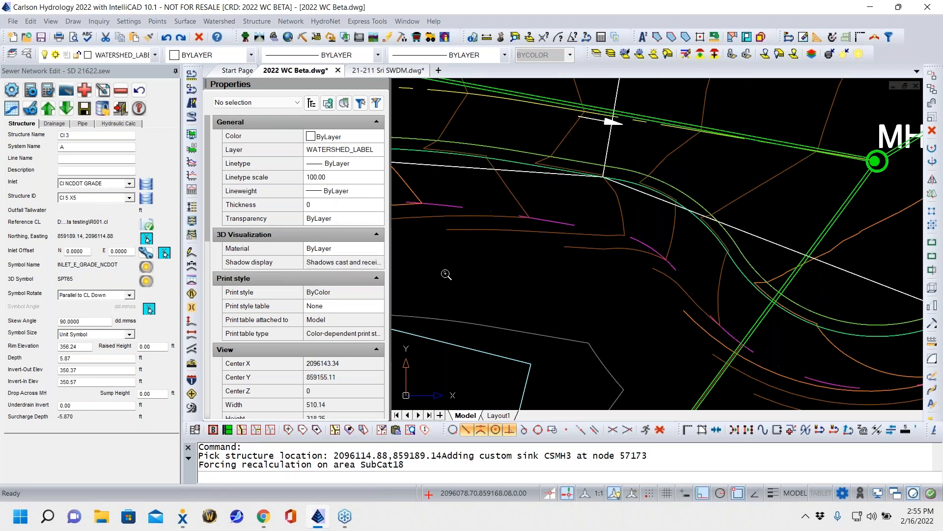
- Add an inlet on the cul-de-sac curb nearest the pond, at the white line's bend, and auto-connect it to CI 4
{"action": "scroll", "coordinate": [639, 285], "scroll_direction": "down", "scroll_amount": 5}
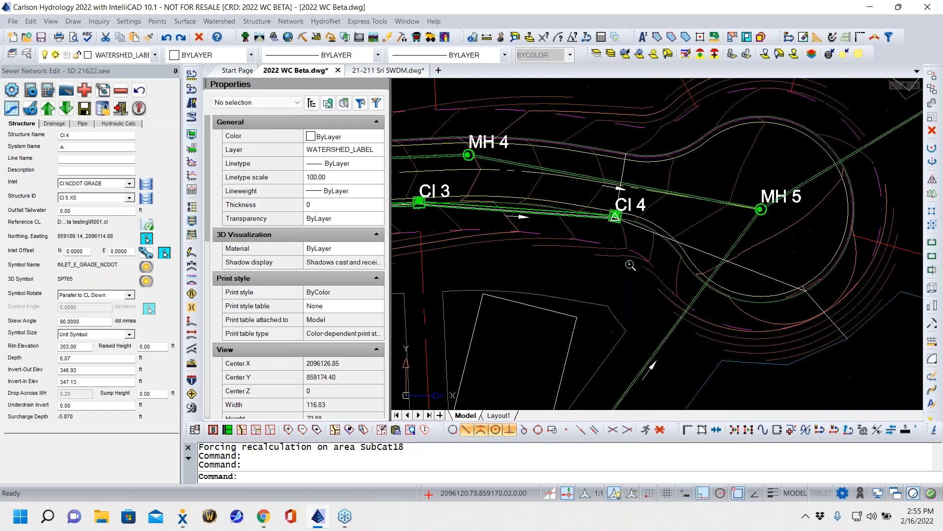
{"action": "middle_click_drag", "start_coordinate": [639, 286], "coordinate": [546, 215]}
{"action": "scroll", "coordinate": [612, 234], "scroll_direction": "up", "scroll_amount": 1}
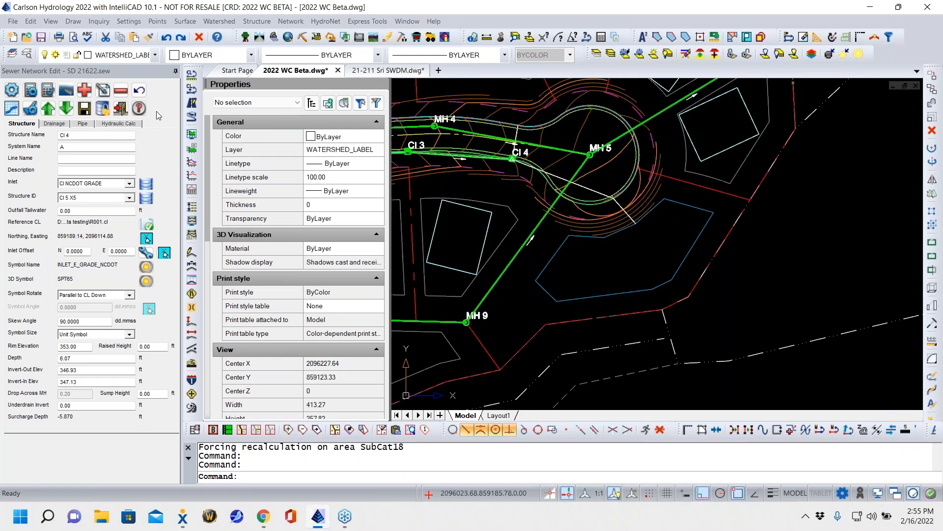
{"action": "left_click", "coordinate": [85, 91]}
{"action": "left_click", "coordinate": [467, 216]}
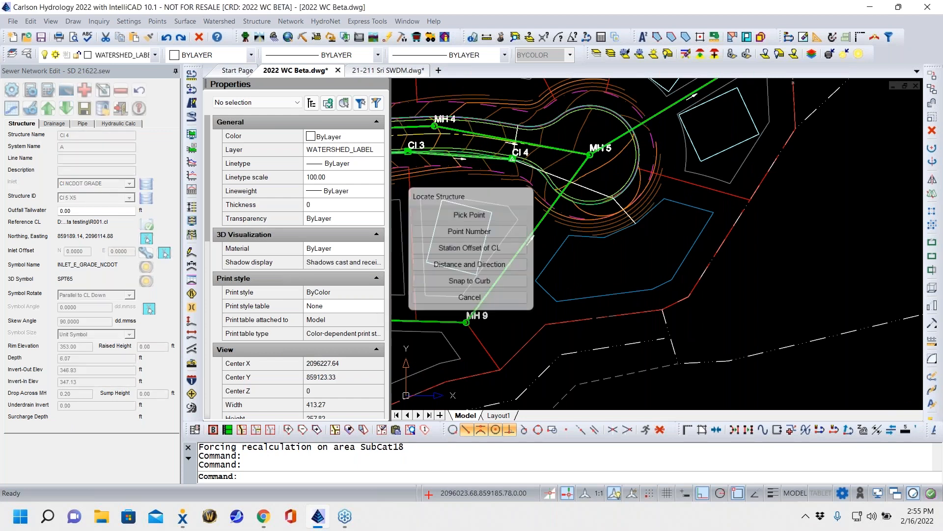
{"action": "scroll", "coordinate": [609, 207], "scroll_direction": "up", "scroll_amount": 5}
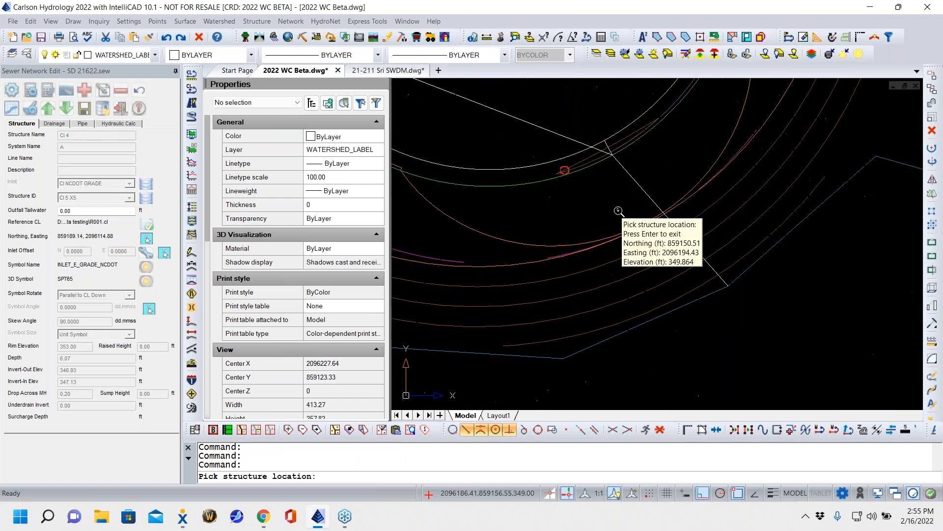
{"action": "left_click", "coordinate": [559, 131]}
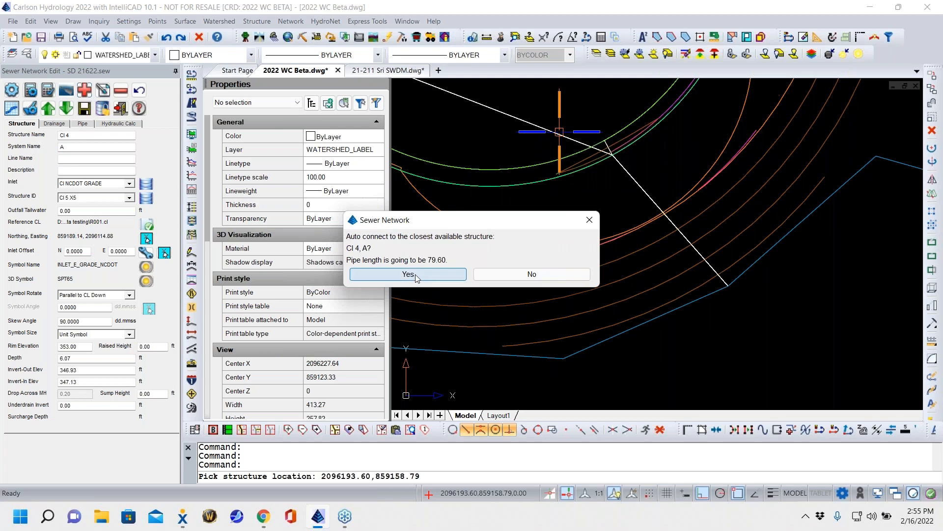
{"action": "left_click", "coordinate": [408, 275]}
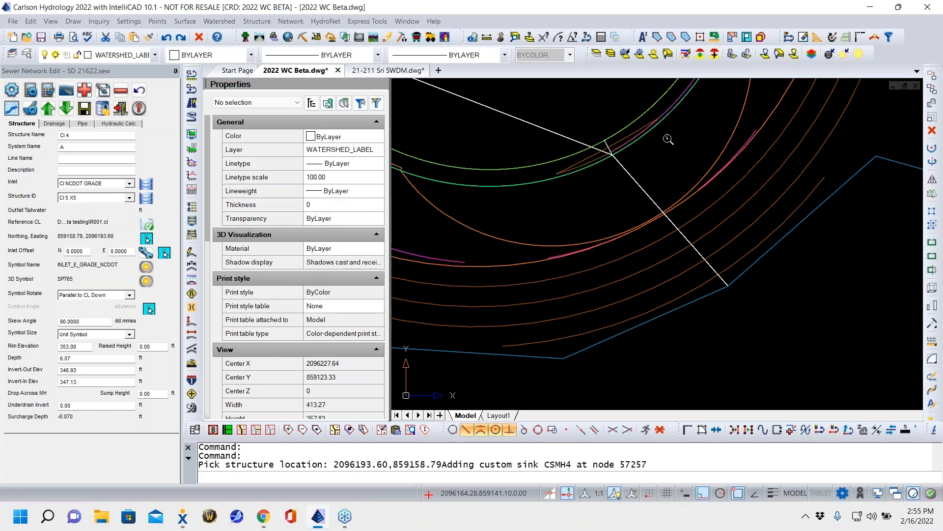
- Add a structure where the white line ends on the blue pond outline and auto-connect it to CI 5
{"action": "scroll", "coordinate": [583, 229], "scroll_direction": "down", "scroll_amount": 5}
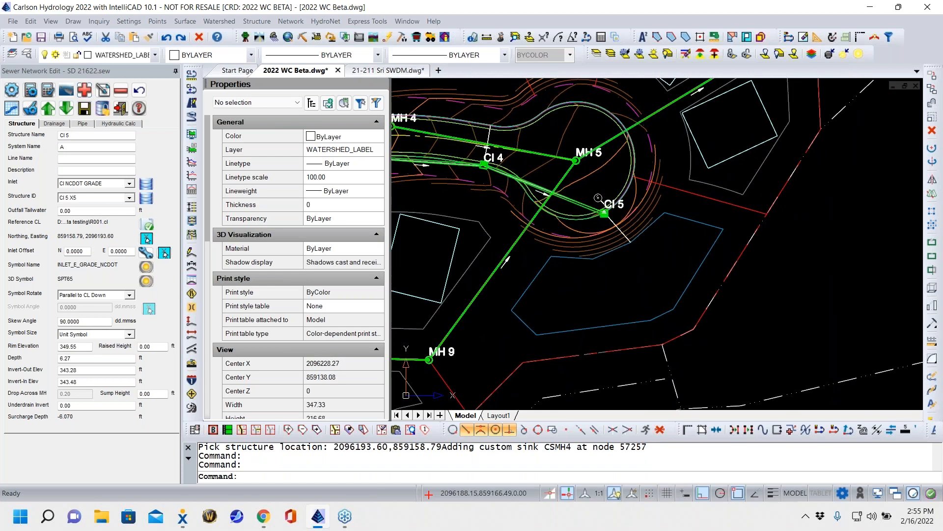
{"action": "mouse_move", "coordinate": [655, 285]}
{"action": "middle_mouse_down"}
{"action": "mouse_move", "coordinate": [635, 256]}
{"action": "mouse_move", "coordinate": [651, 252]}
{"action": "middle_mouse_up"}
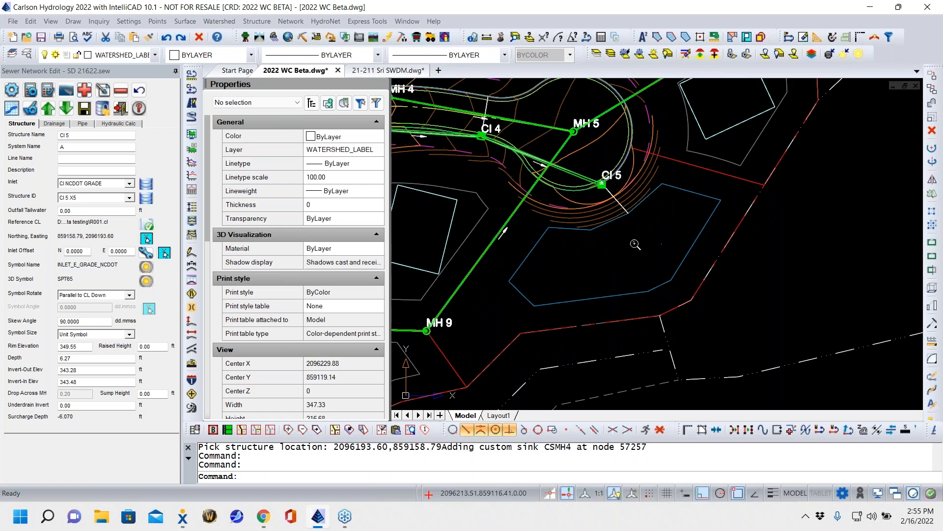
{"action": "scroll", "coordinate": [627, 206], "scroll_direction": "up", "scroll_amount": 5}
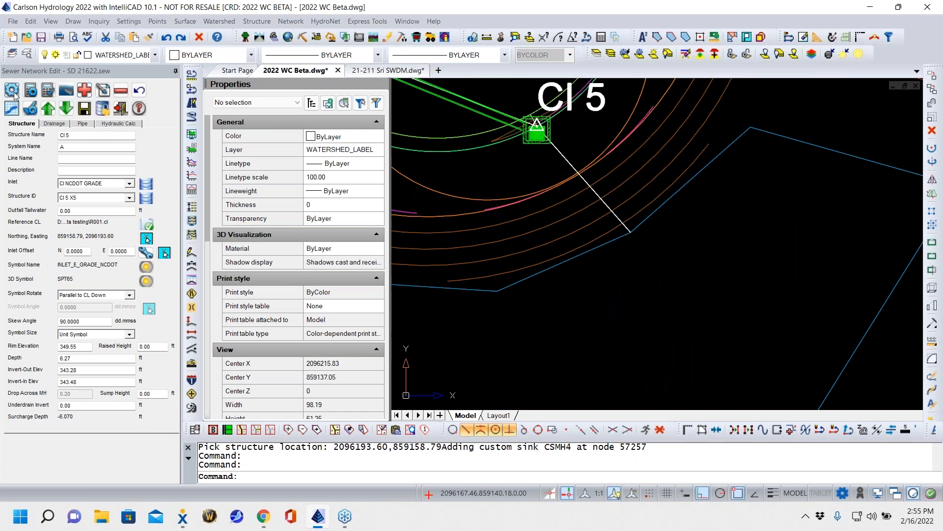
{"action": "left_click", "coordinate": [85, 90]}
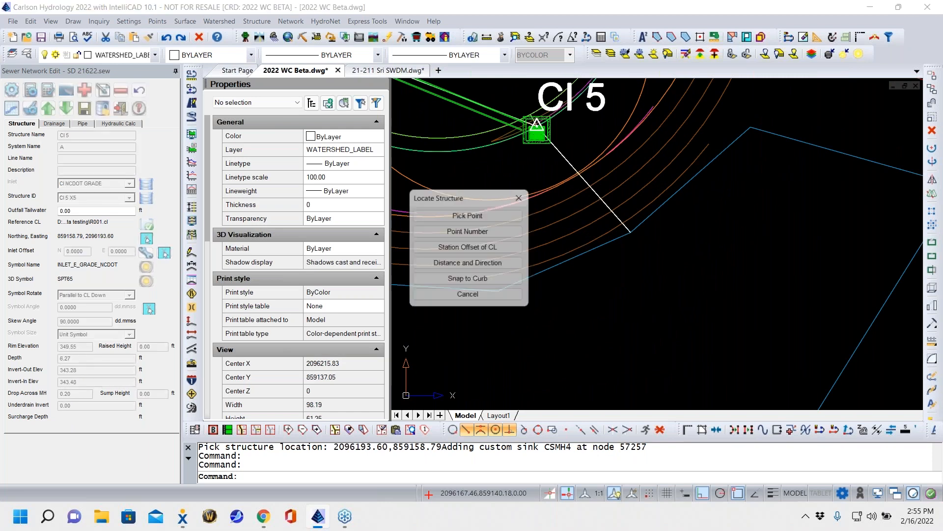
{"action": "left_click", "coordinate": [485, 214]}
{"action": "scroll", "coordinate": [639, 233], "scroll_direction": "up", "scroll_amount": 5}
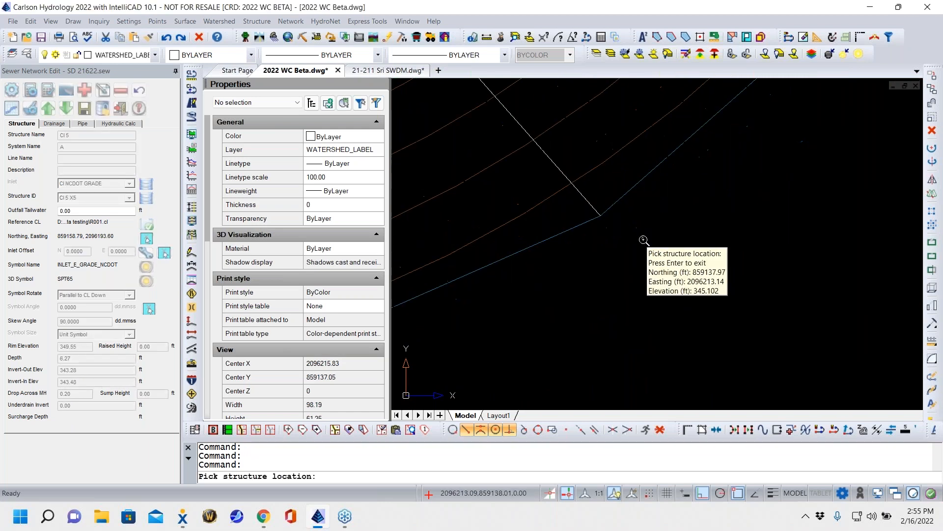
{"action": "left_click", "coordinate": [573, 188]}
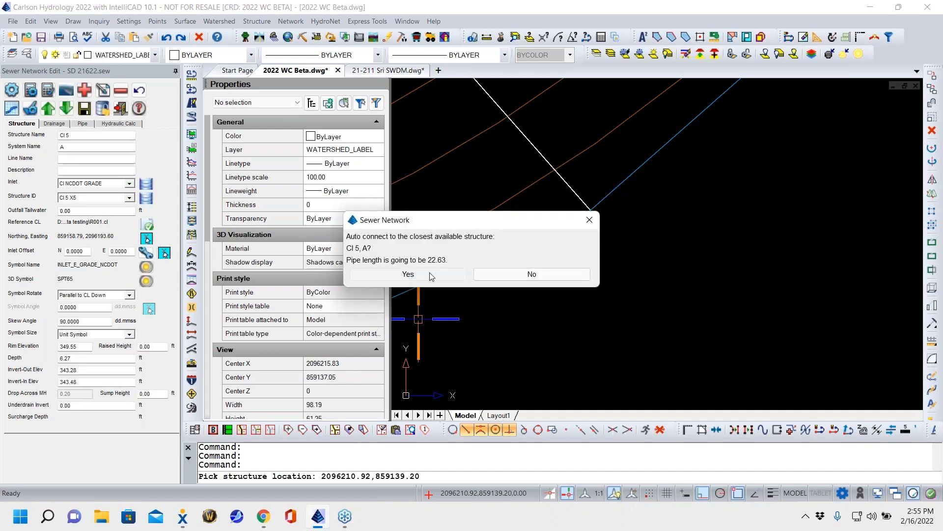
{"action": "left_click", "coordinate": [430, 273]}
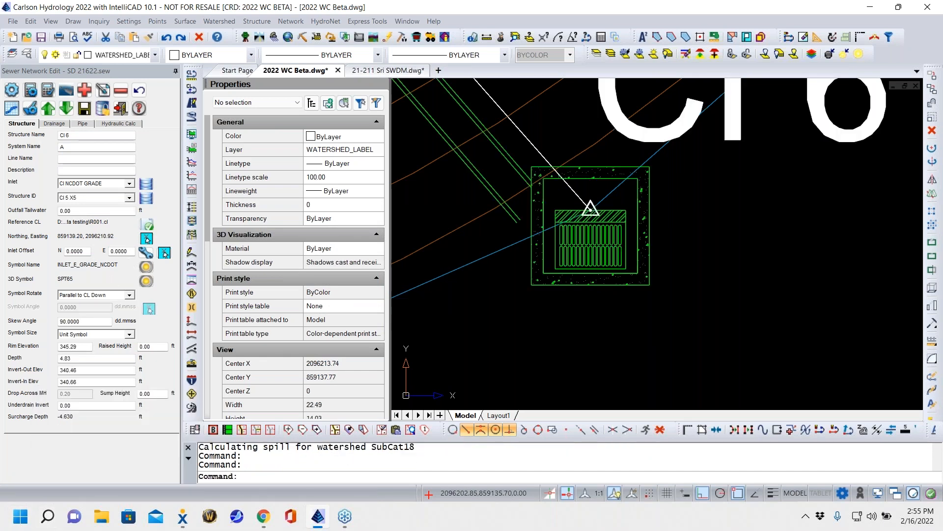
- Turn CI 6 at the pond edge into an outfall by setting its inlet to None and its structure ID to FES 24"
{"action": "left_click", "coordinate": [129, 183]}
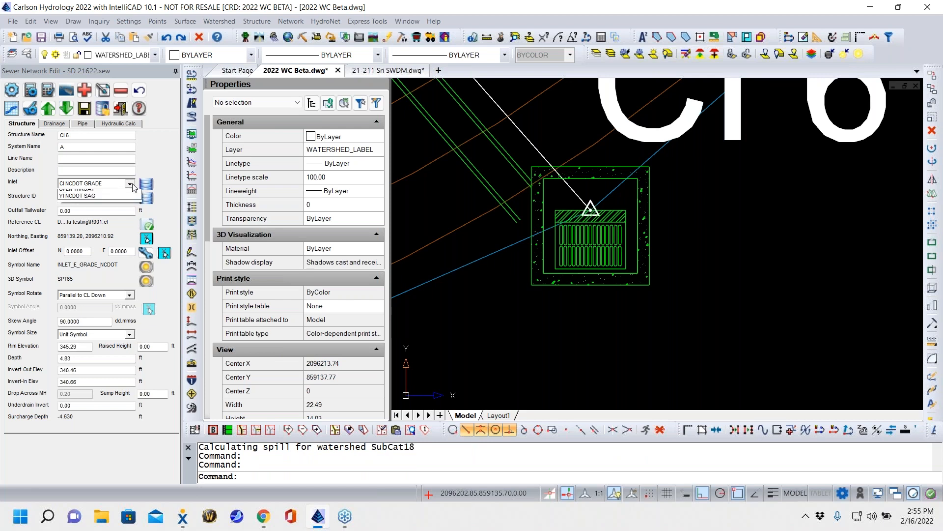
{"action": "left_click", "coordinate": [65, 193]}
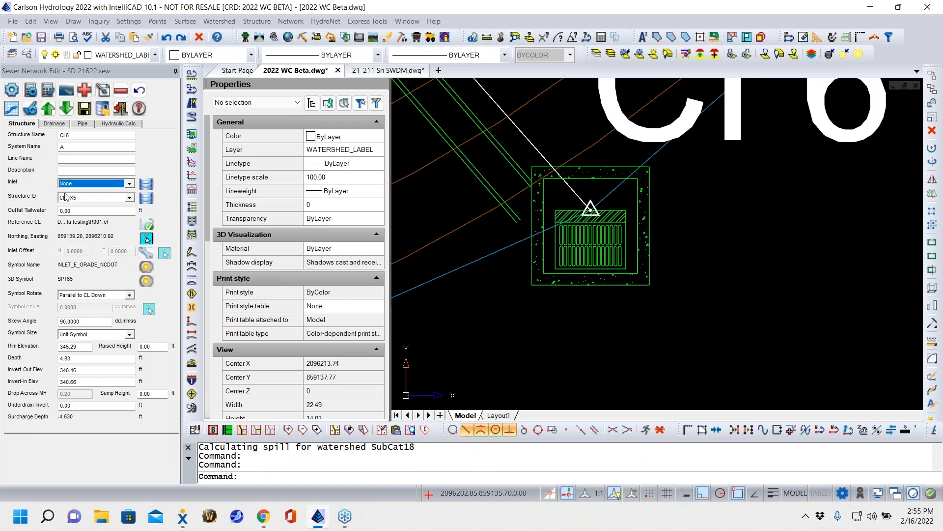
{"action": "left_click", "coordinate": [130, 199]}
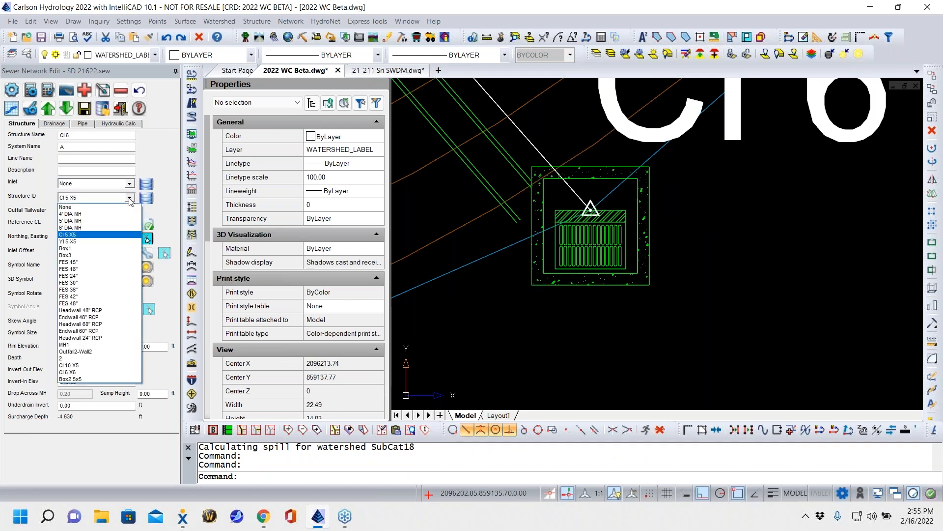
{"action": "left_click", "coordinate": [68, 211]}
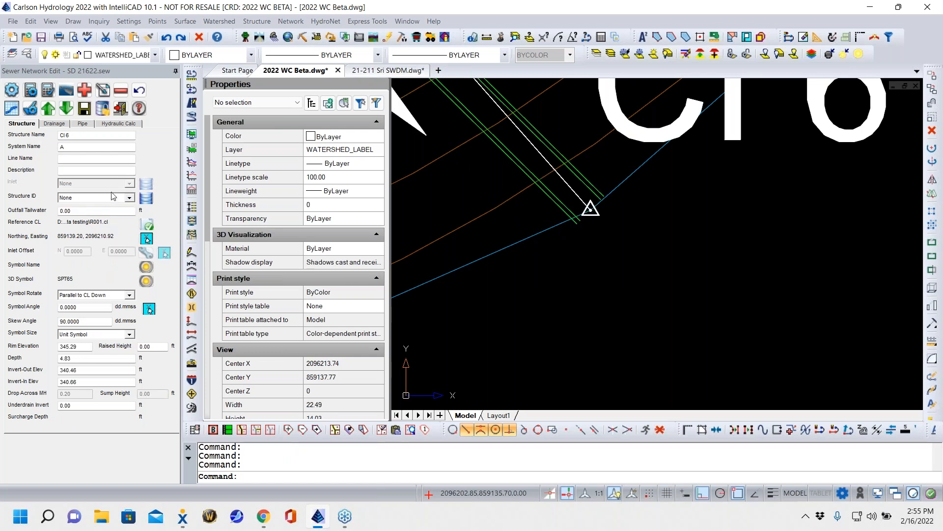
{"action": "left_click", "coordinate": [129, 198]}
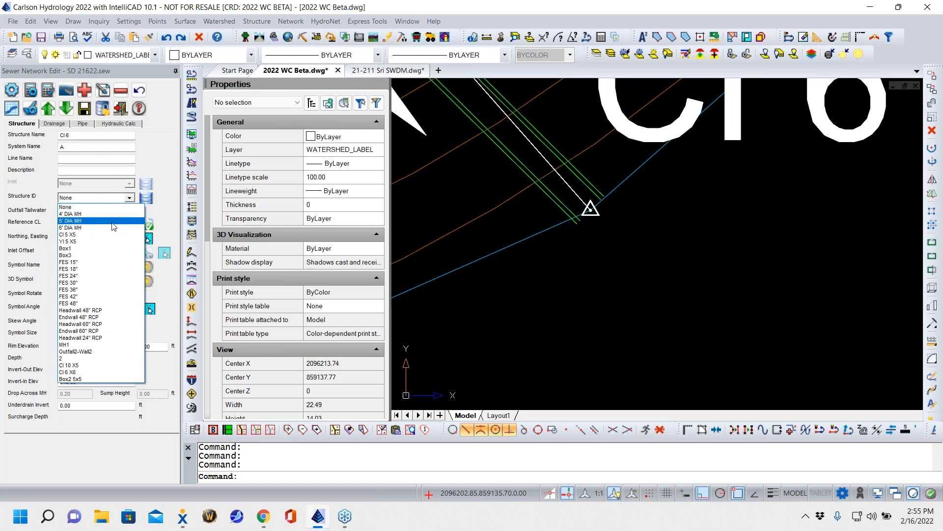
{"action": "left_click", "coordinate": [66, 276]}
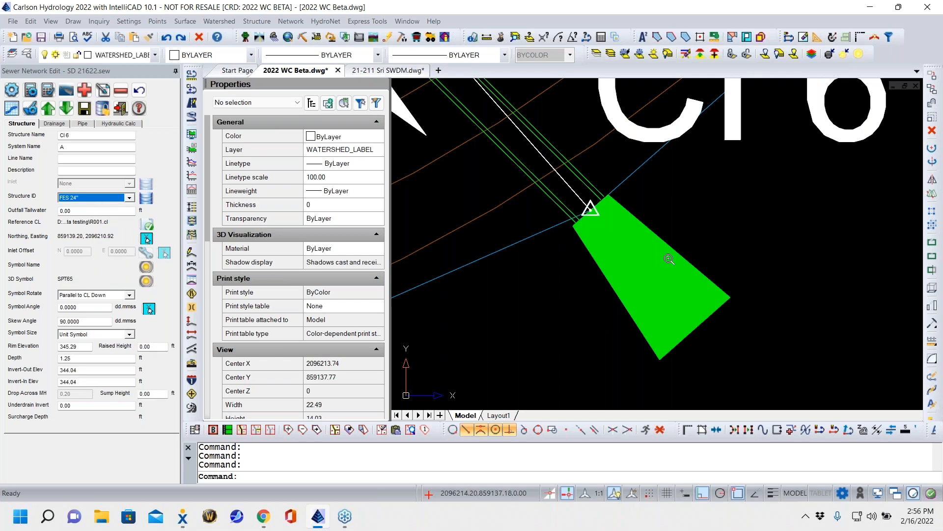
{"action": "scroll", "coordinate": [670, 259], "scroll_direction": "down", "scroll_amount": 10}
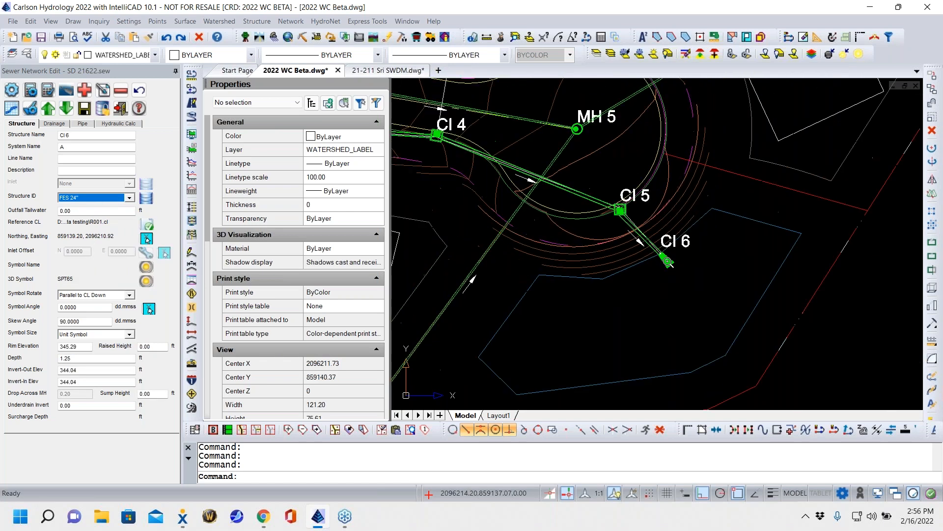
- Step upstream through the network to CI 3 and calculate its drainage area from the surface in acres
{"action": "middle_click_drag", "start_coordinate": [652, 309], "coordinate": [733, 319]}
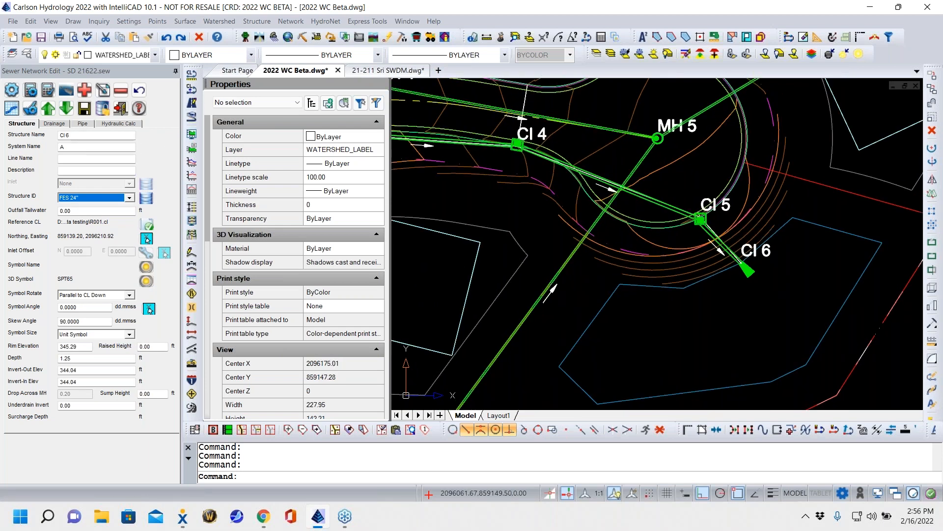
{"action": "left_click", "coordinate": [48, 109]}
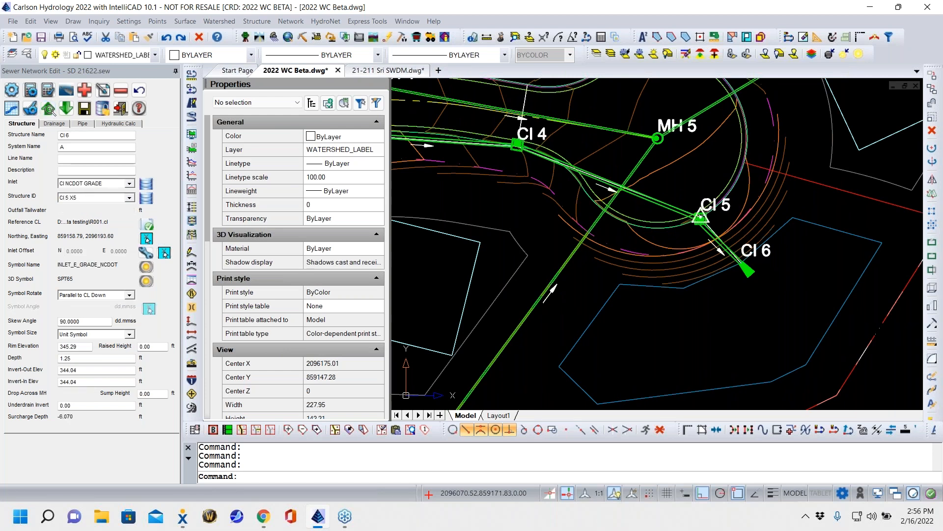
{"action": "left_click", "coordinate": [48, 111]}
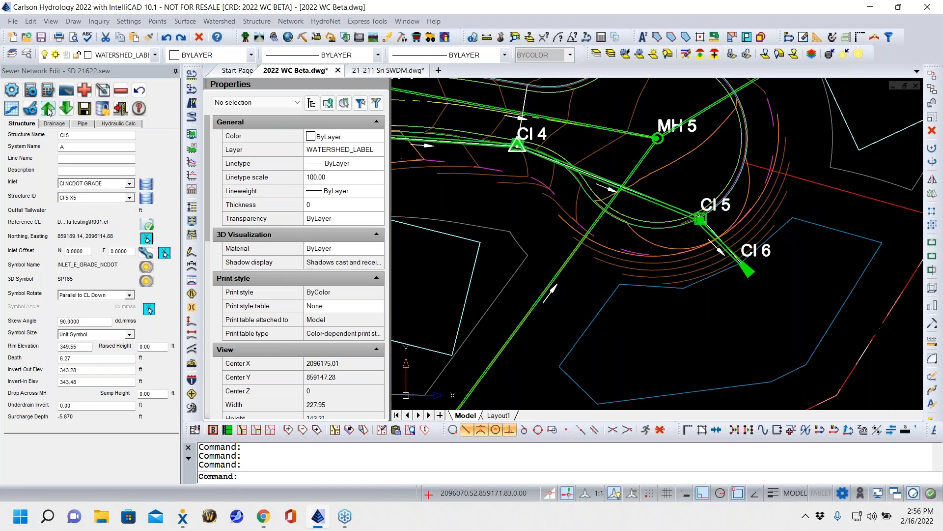
{"action": "left_click", "coordinate": [48, 111]}
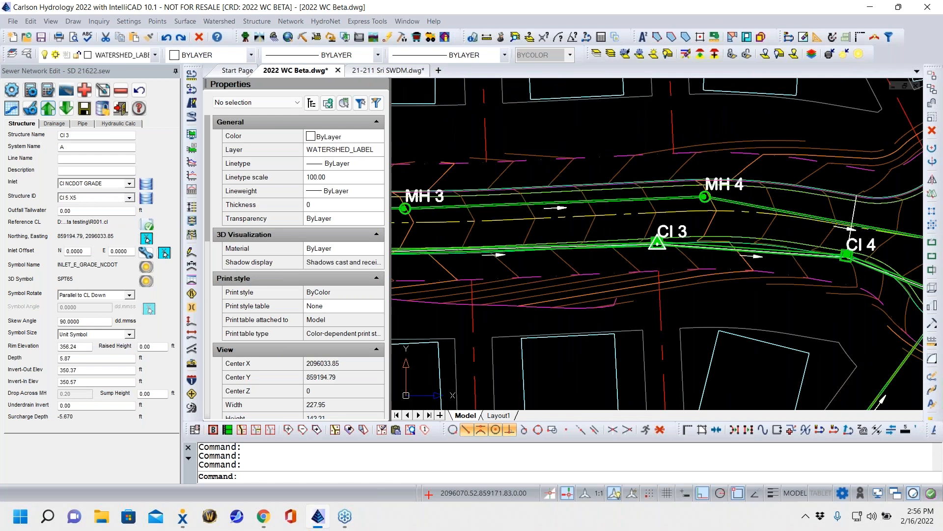
{"action": "left_click", "coordinate": [53, 124]}
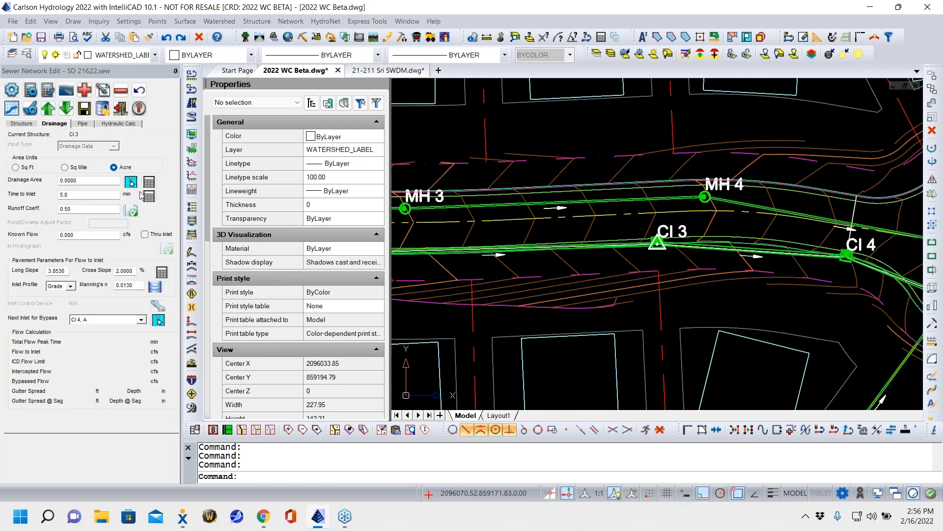
{"action": "left_click", "coordinate": [130, 182]}
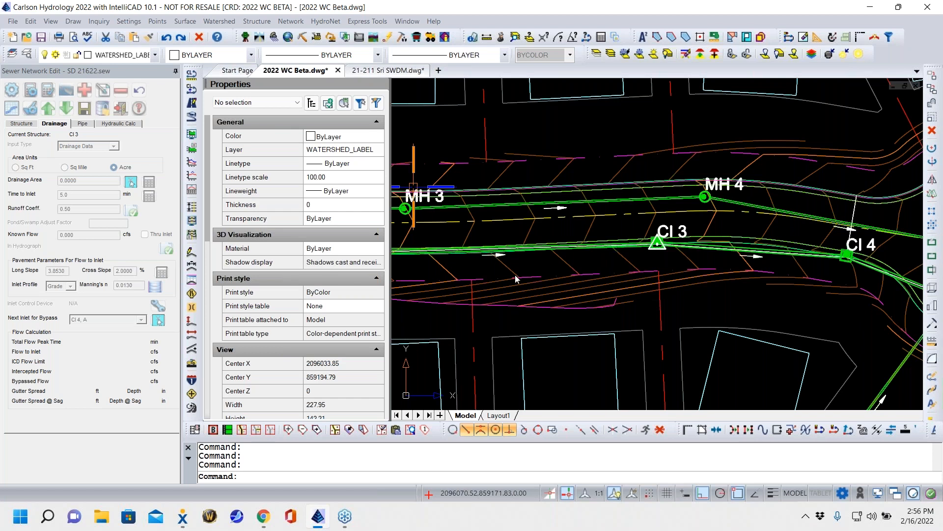
{"action": "left_click", "coordinate": [452, 247]}
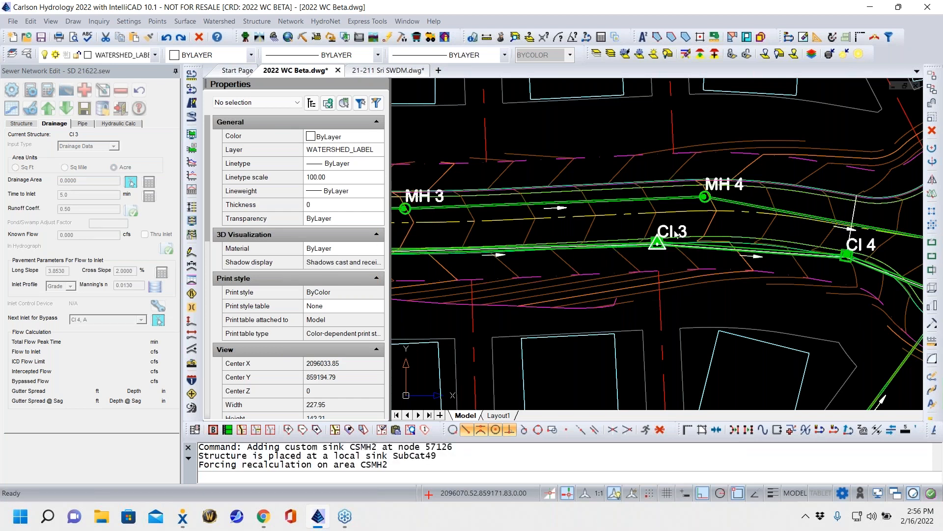
- Set the time to inlet of CI 3 to 5 min, keeping its calculated drainage area and runoff coefficient
{"action": "scroll", "coordinate": [509, 253], "scroll_direction": "down", "scroll_amount": 4}
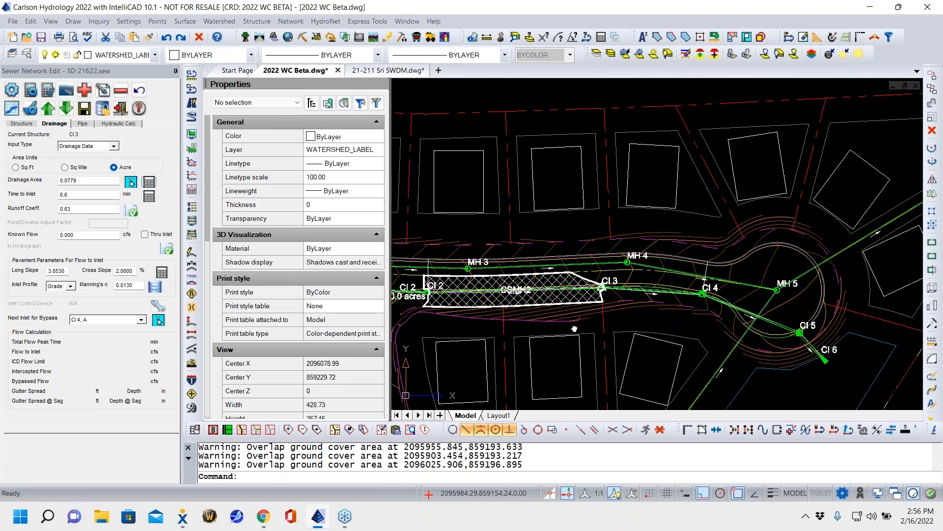
{"action": "scroll", "coordinate": [556, 268], "scroll_direction": "up", "scroll_amount": 5}
{"action": "scroll", "coordinate": [556, 267], "scroll_direction": "up", "scroll_amount": 4}
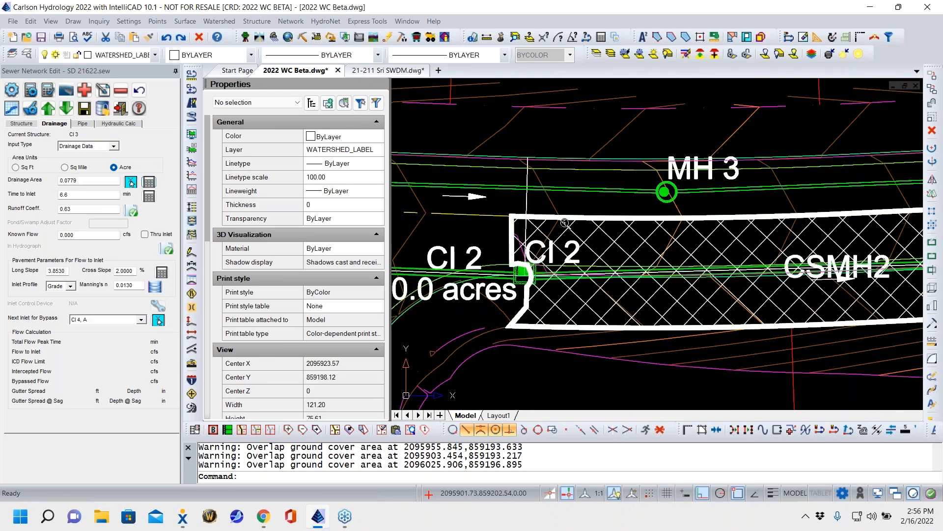
{"action": "middle_click_drag", "start_coordinate": [785, 307], "coordinate": [523, 247]}
{"action": "middle_click_drag", "start_coordinate": [799, 273], "coordinate": [466, 270]}
{"action": "scroll", "coordinate": [781, 273], "scroll_direction": "down", "scroll_amount": 3}
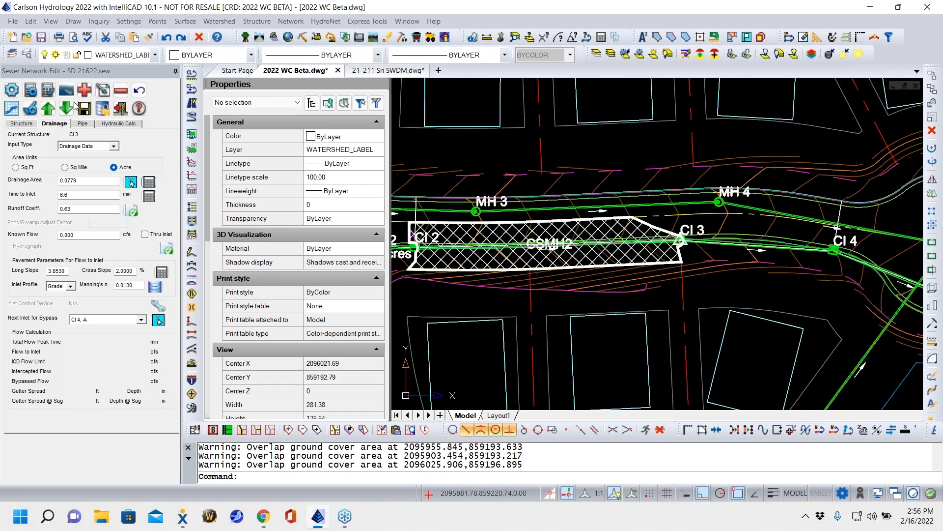
{"action": "left_click_drag", "start_coordinate": [74, 194], "coordinate": [5, 164]}
{"action": "type", "text": "5"}
{"action": "left_click", "coordinate": [95, 209]}
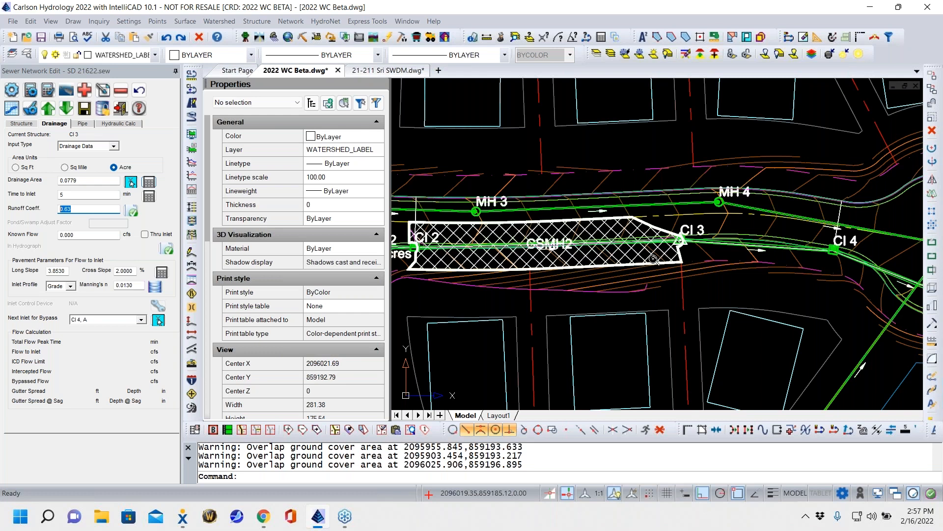
{"action": "left_click", "coordinate": [217, 378]}
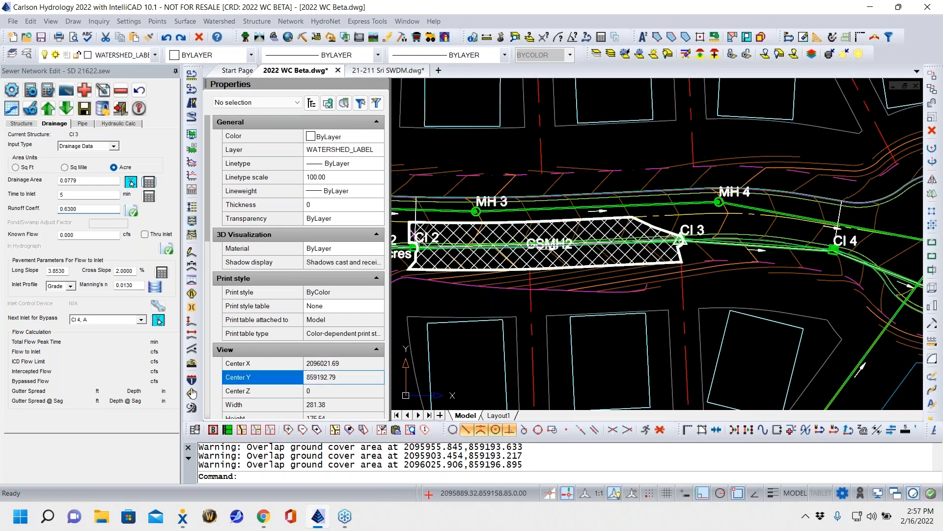
{"action": "left_click", "coordinate": [103, 209]}
{"action": "middle_click_drag", "start_coordinate": [866, 294], "coordinate": [741, 247]}
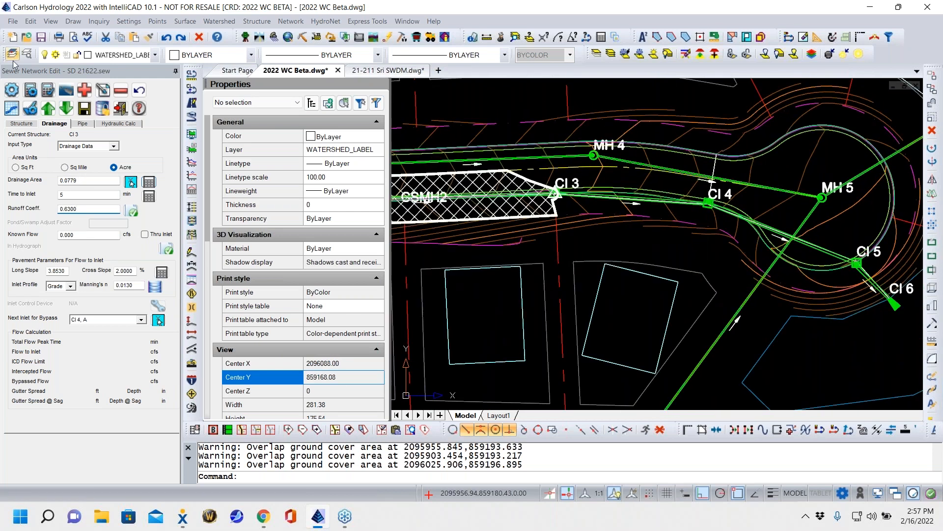
- Calculate the drainage areas of the next two downstream inlets, CI 4 and CI 5, from the surface
{"action": "left_click", "coordinate": [66, 107]}
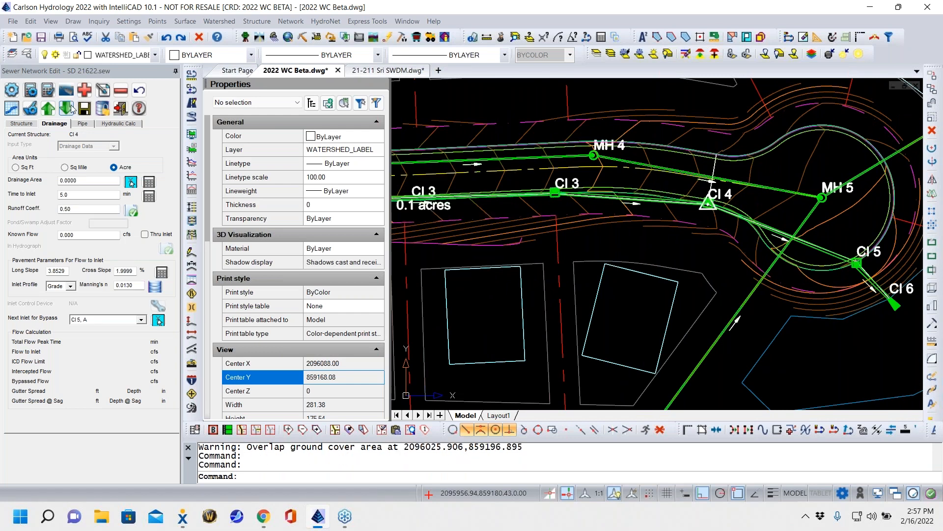
{"action": "left_click", "coordinate": [150, 185]}
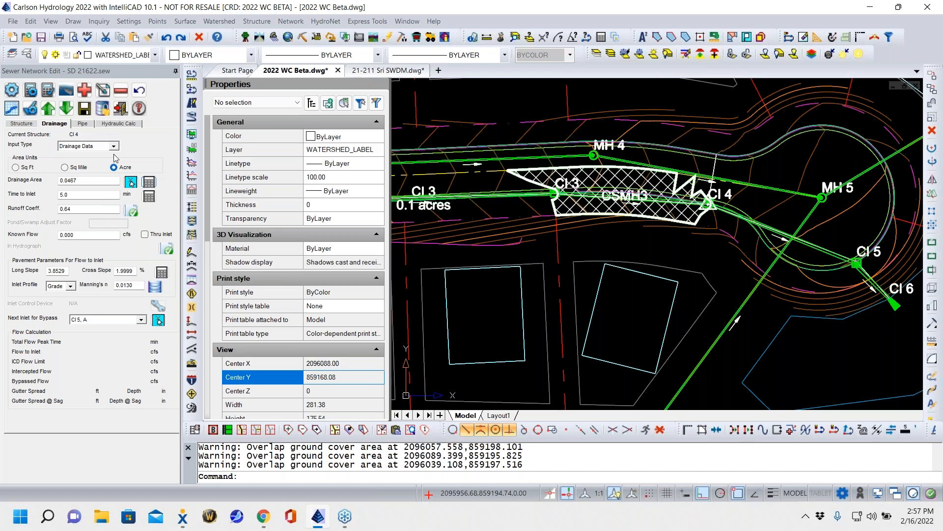
{"action": "left_click", "coordinate": [70, 107]}
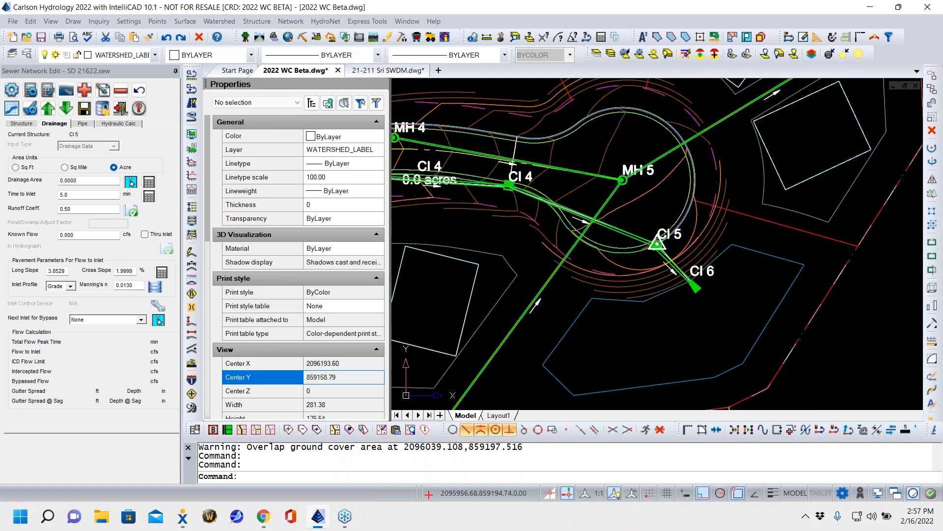
{"action": "left_click", "coordinate": [149, 183]}
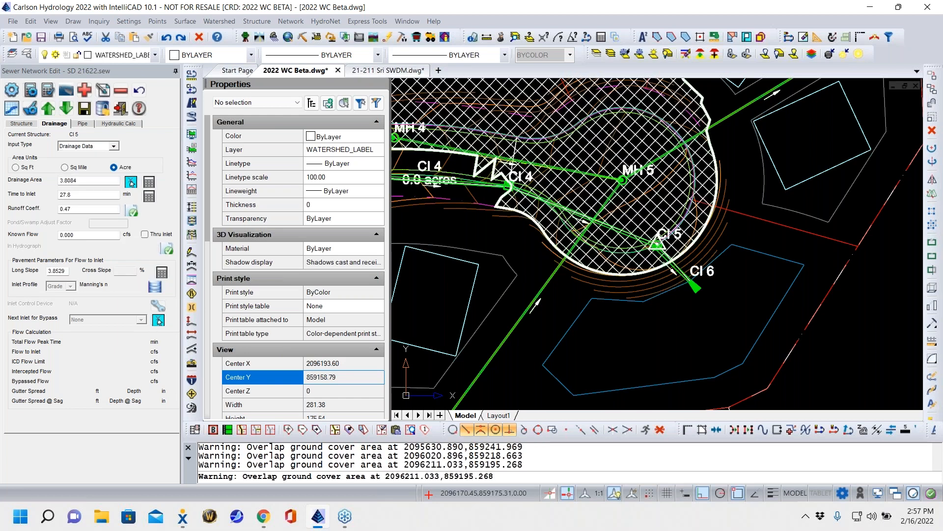
- Examine the extent of CI 5's hatched drainage area above the road and around the cul-de-sac
{"action": "scroll", "coordinate": [610, 207], "scroll_direction": "down", "scroll_amount": 7}
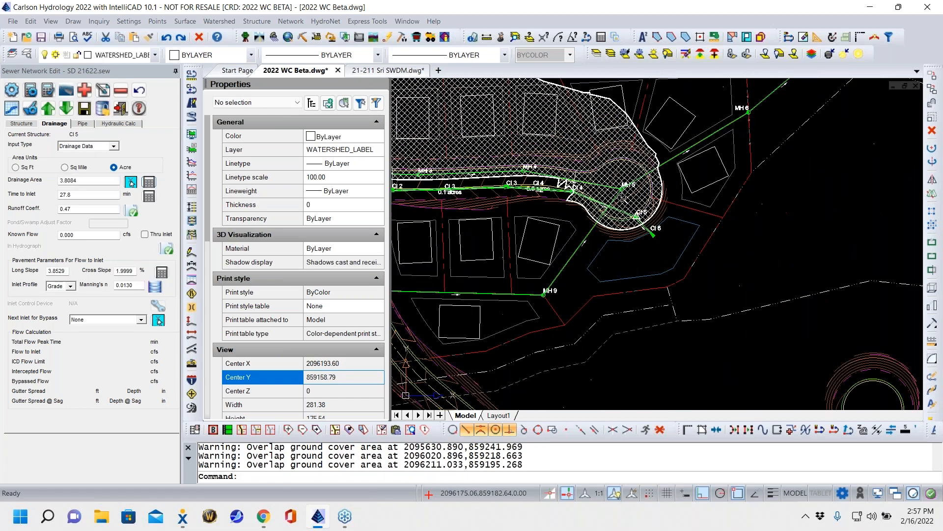
{"action": "middle_click_drag", "start_coordinate": [750, 299], "coordinate": [737, 297]}
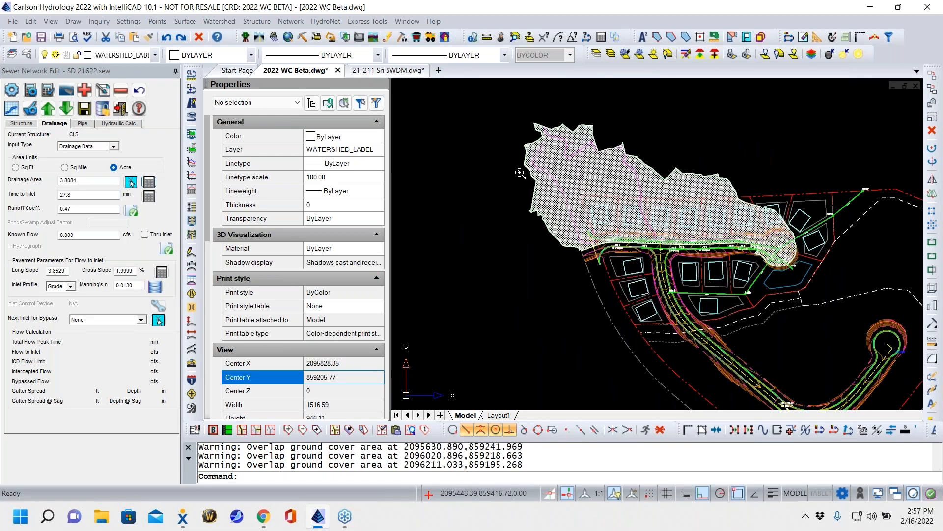
{"action": "scroll", "coordinate": [678, 272], "scroll_direction": "up", "scroll_amount": 8}
{"action": "scroll", "coordinate": [678, 272], "scroll_direction": "up", "scroll_amount": 1}
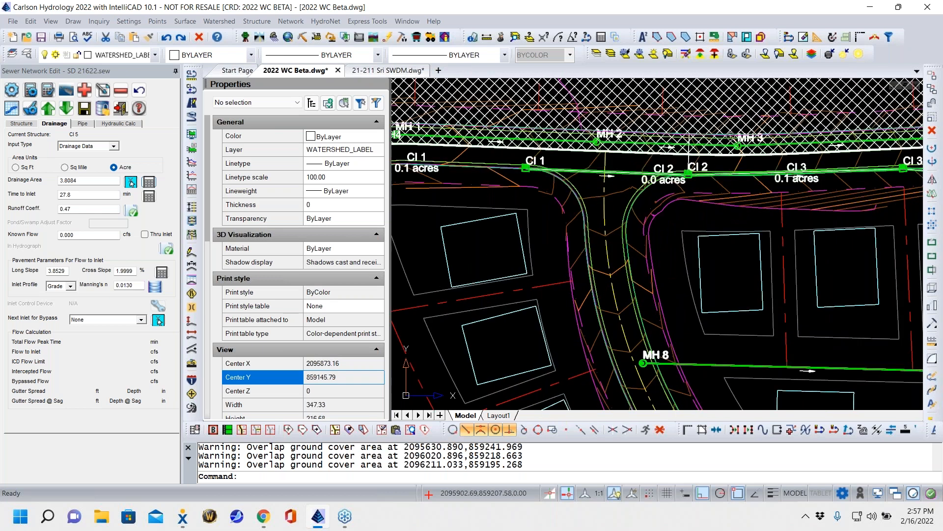
{"action": "scroll", "coordinate": [593, 234], "scroll_direction": "down", "scroll_amount": 3}
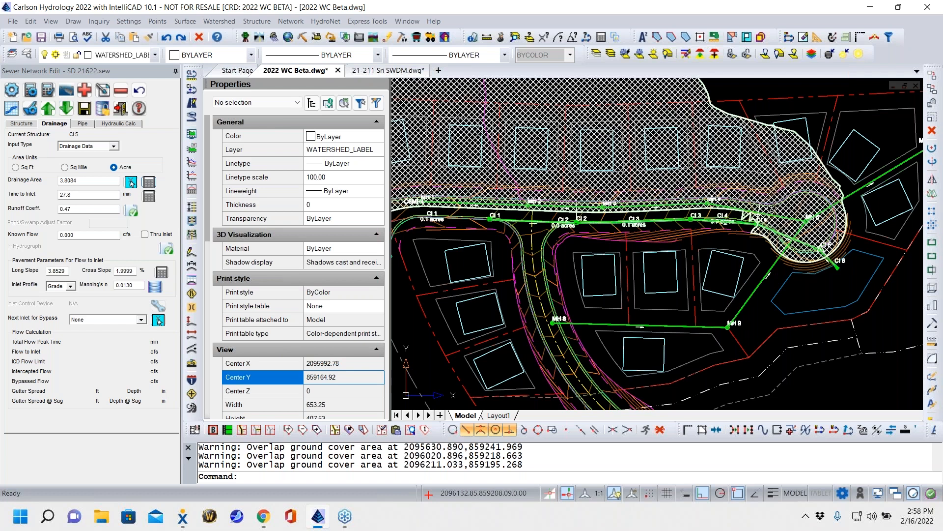
{"action": "scroll", "coordinate": [722, 266], "scroll_direction": "down", "scroll_amount": 2}
{"action": "scroll", "coordinate": [722, 266], "scroll_direction": "down", "scroll_amount": 2}
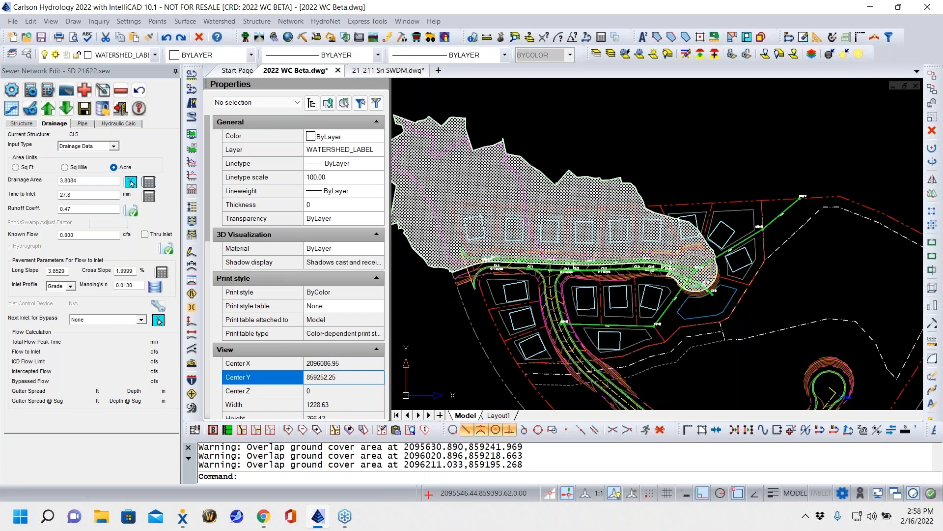
- Set the time to inlet of CI 5 to 5 min
{"action": "double_click", "coordinate": [91, 193]}
{"action": "type", "text": "5"}
{"action": "left_click", "coordinate": [69, 209]}
- Open the pipe profile for line CI 1 and compare the single-pipe graph with the whole pipe line graph
{"action": "left_click", "coordinate": [83, 124]}
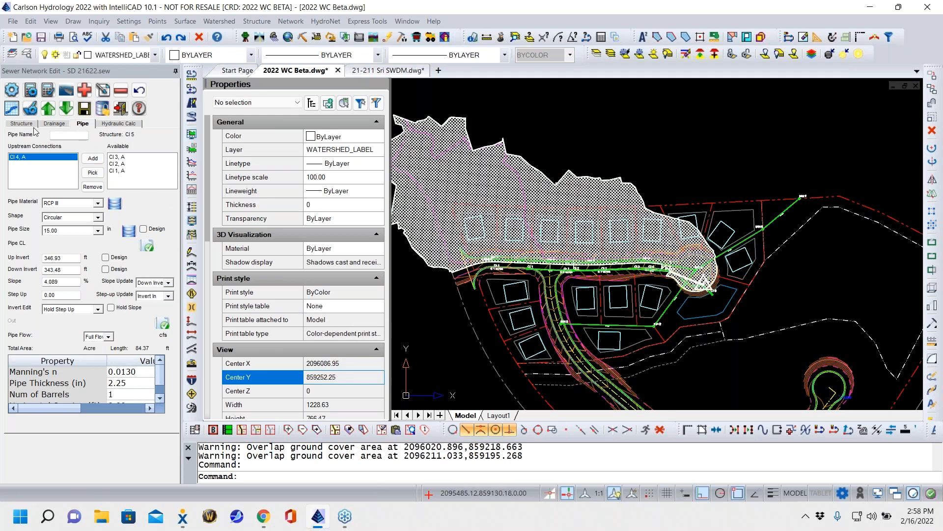
{"action": "scroll", "coordinate": [657, 283], "scroll_direction": "down", "scroll_amount": 4}
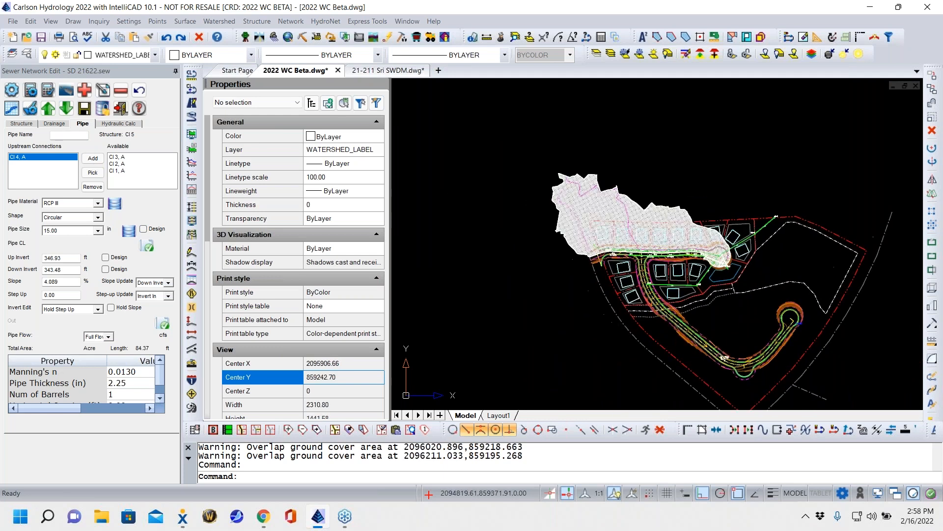
{"action": "left_click", "coordinate": [11, 109]}
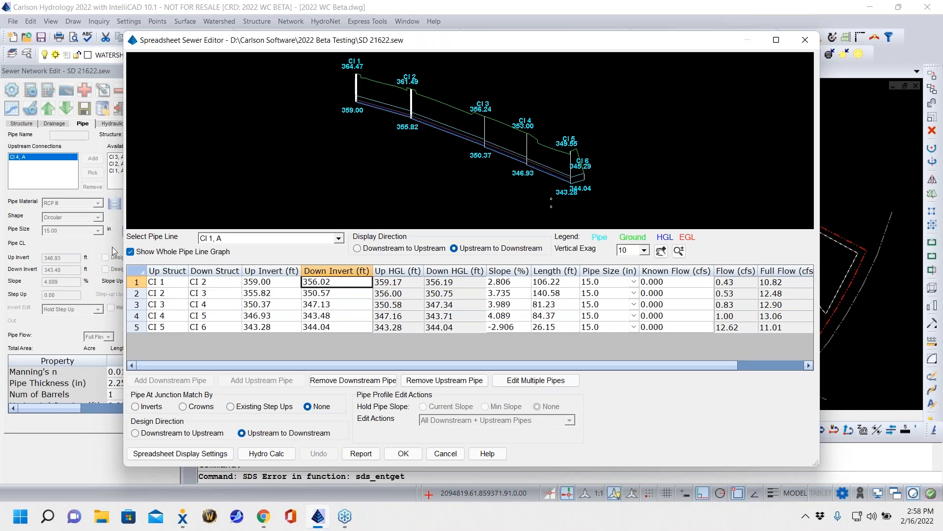
{"action": "left_click", "coordinate": [131, 251]}
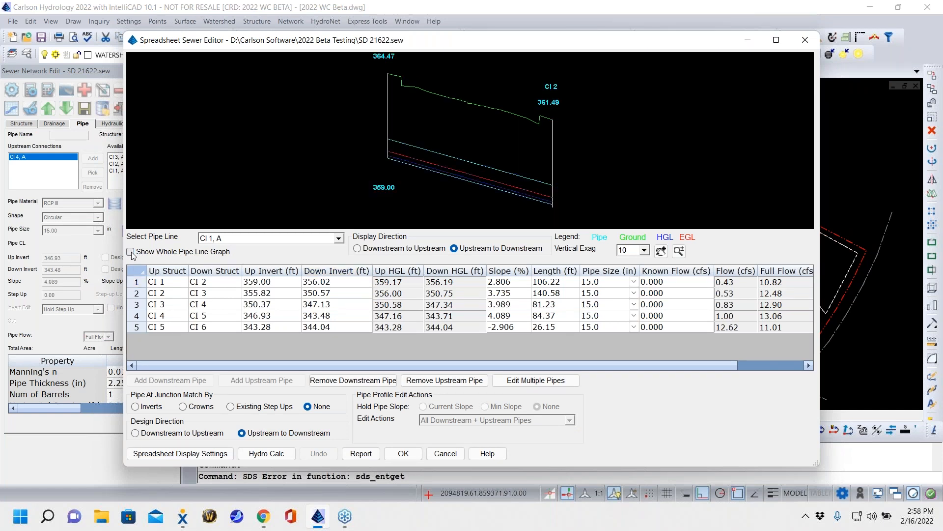
{"action": "left_click", "coordinate": [130, 251]}
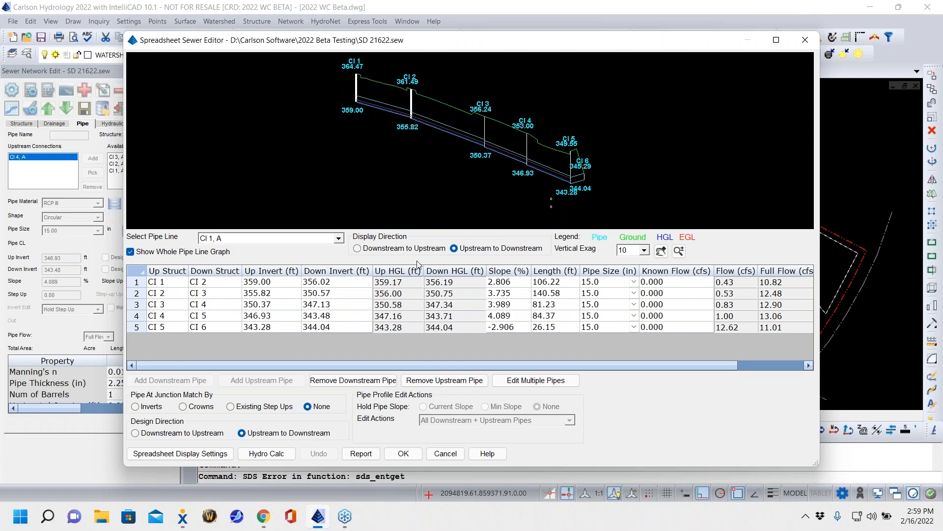
- Set the slope of the pipe from CI 5 to CI 6 to 0.55%, check the profile and accept the edits
{"action": "left_click", "coordinate": [518, 327]}
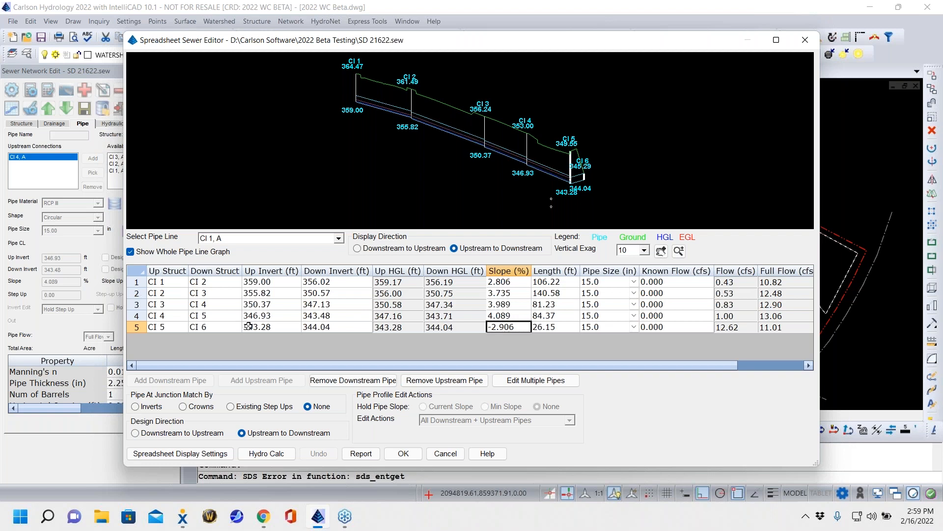
{"action": "double_click", "coordinate": [522, 326]}
{"action": "type", "text": ".55"}
{"action": "key", "text": "Tab"}
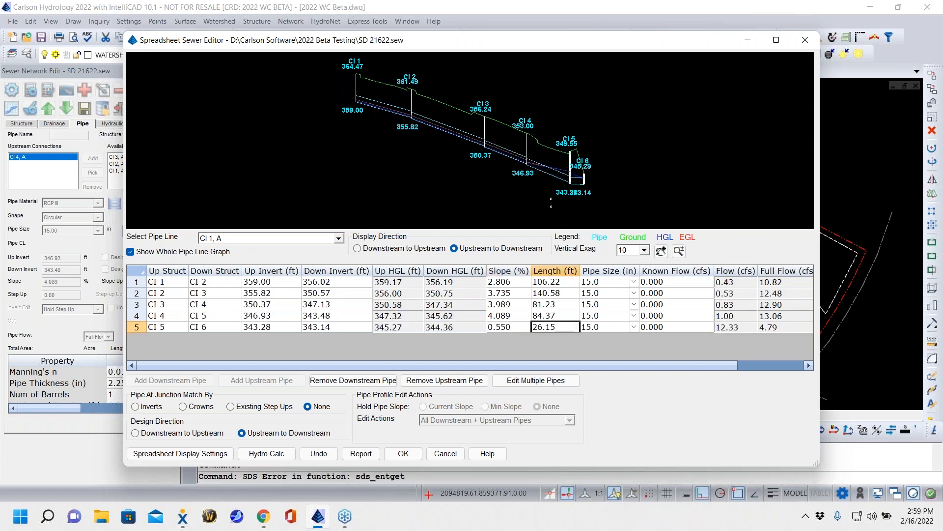
{"action": "scroll", "coordinate": [579, 175], "scroll_direction": "up", "scroll_amount": 2}
{"action": "scroll", "coordinate": [579, 175], "scroll_direction": "up", "scroll_amount": 3}
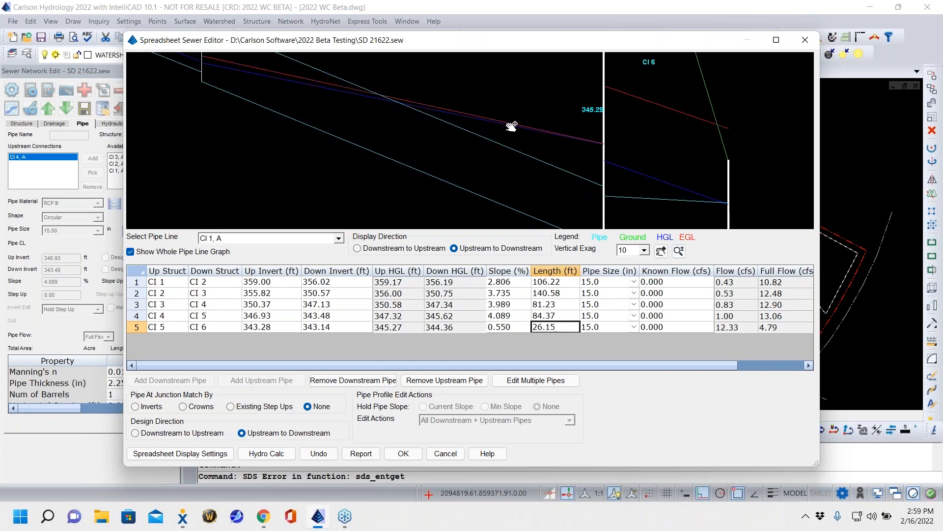
{"action": "scroll", "coordinate": [612, 116], "scroll_direction": "down", "scroll_amount": 3}
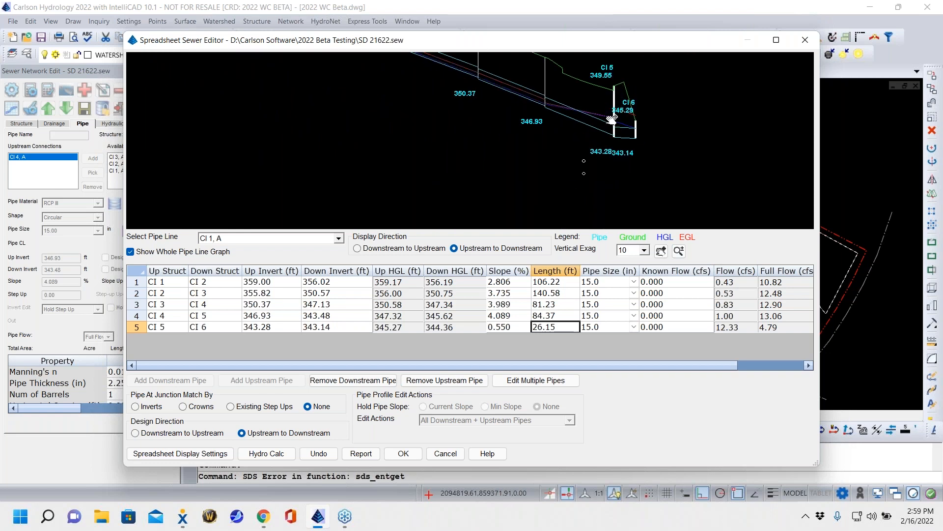
{"action": "left_click_drag", "start_coordinate": [540, 148], "coordinate": [623, 215]}
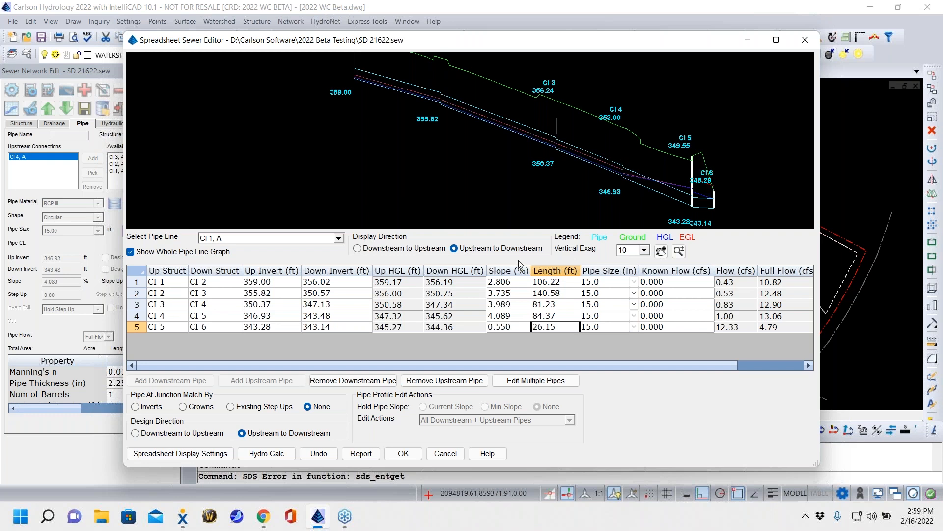
{"action": "left_click", "coordinate": [418, 457]}
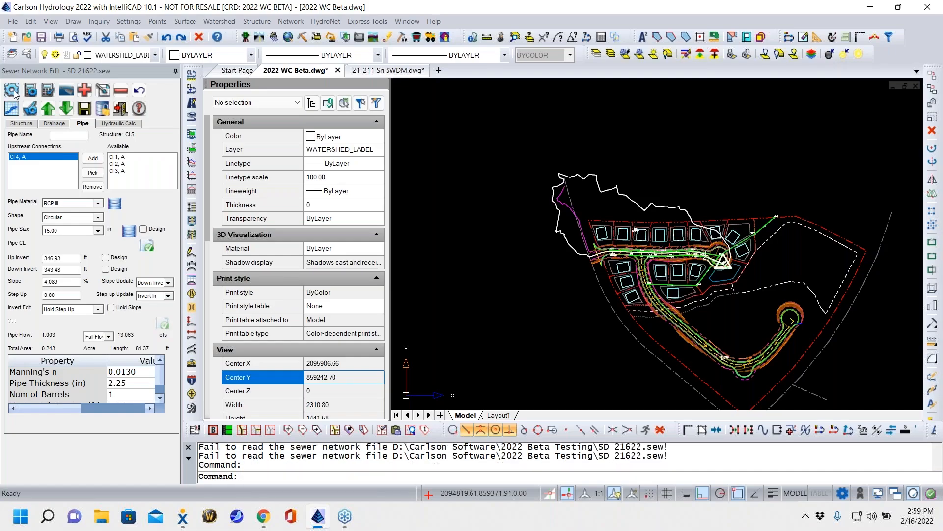
- In the network's design settings, enable automatic pipe sizes and invert elevations, auto matching of pipes at junctions and minimized pipe sizes
{"action": "left_click", "coordinate": [15, 91]}
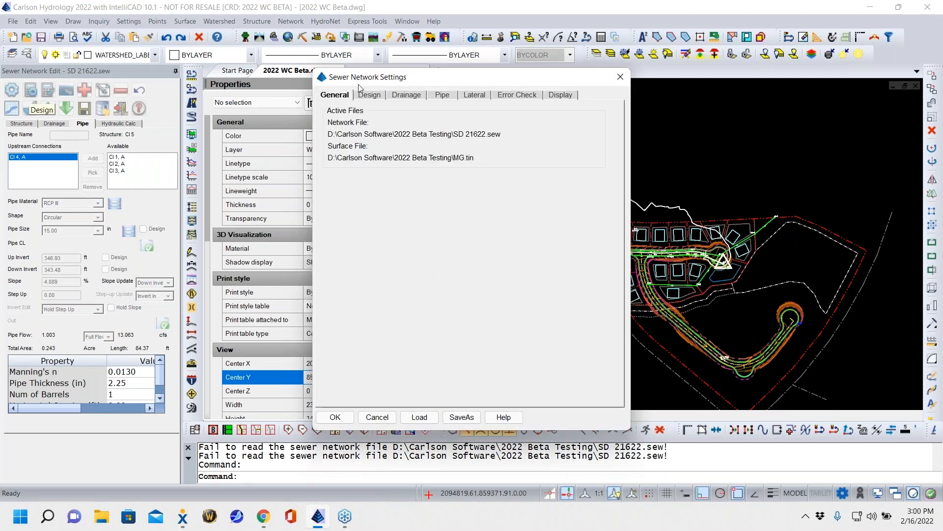
{"action": "left_click", "coordinate": [371, 95]}
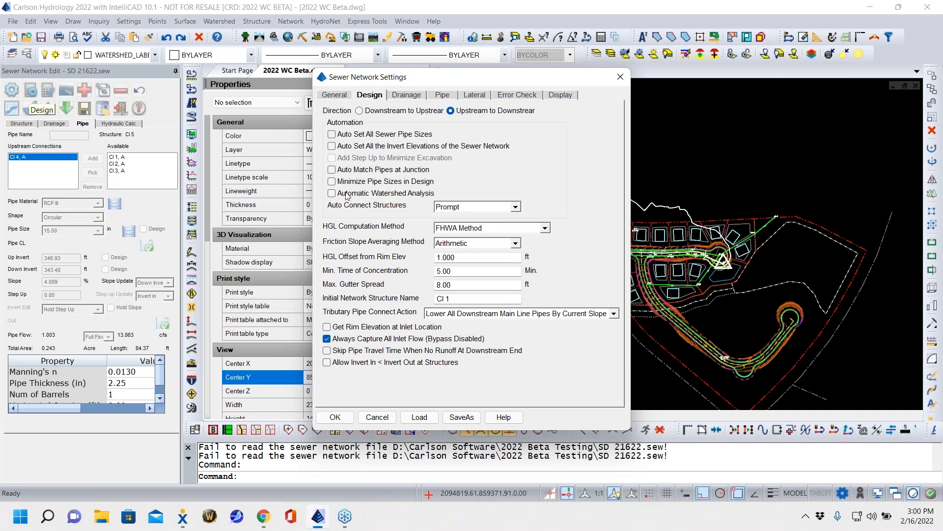
{"action": "left_click", "coordinate": [370, 135]}
{"action": "left_click", "coordinate": [510, 146]}
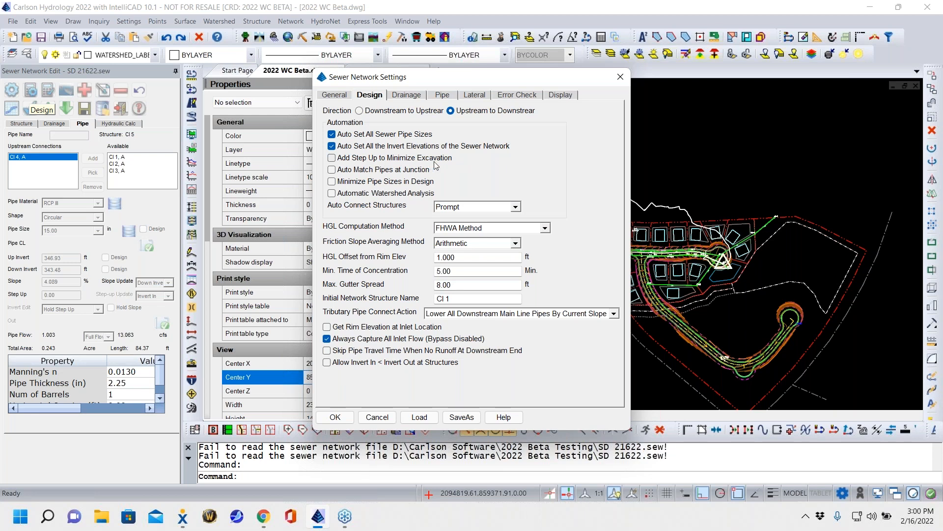
{"action": "left_click", "coordinate": [343, 173]}
{"action": "left_click", "coordinate": [365, 184]}
{"action": "left_click", "coordinate": [335, 417]}
{"action": "mouse_move", "coordinate": [314, 527]}
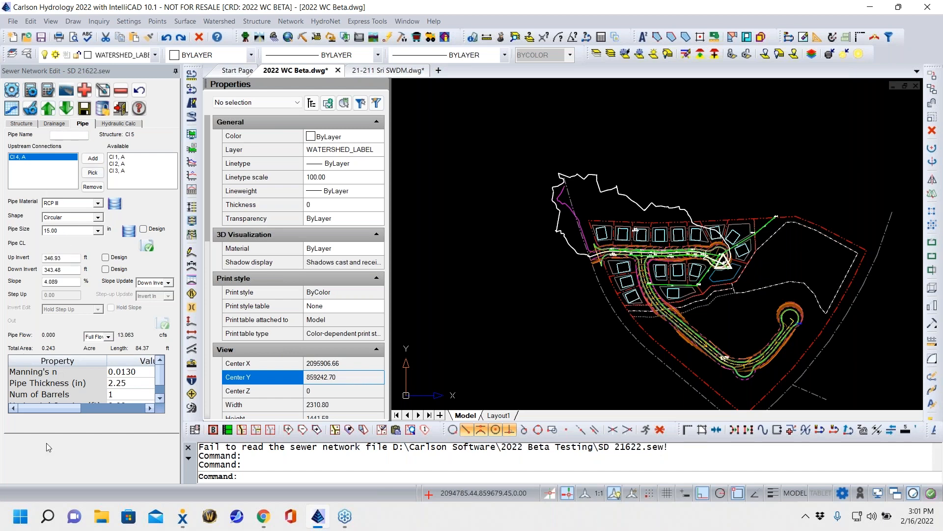
- Run the automatic design of the storm sewer network, overwriting the current design
{"action": "left_click", "coordinate": [32, 91]}
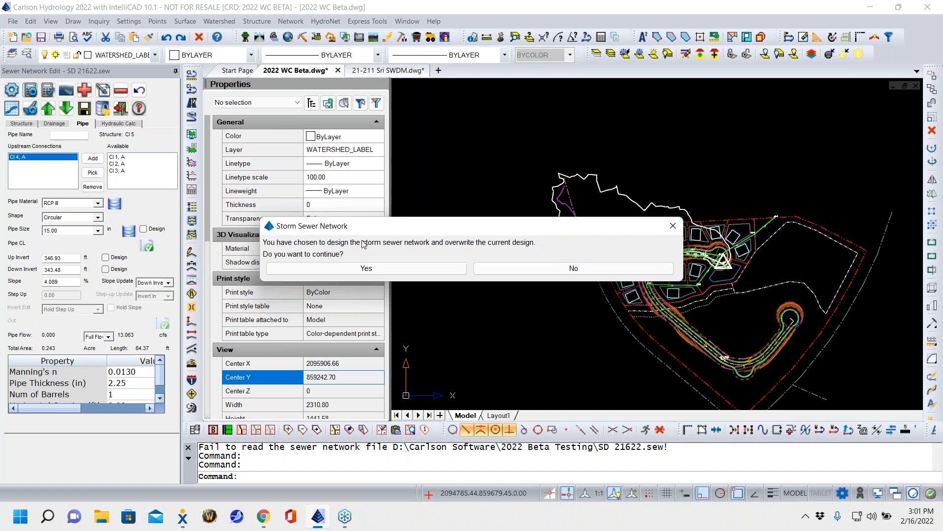
{"action": "left_click", "coordinate": [357, 270]}
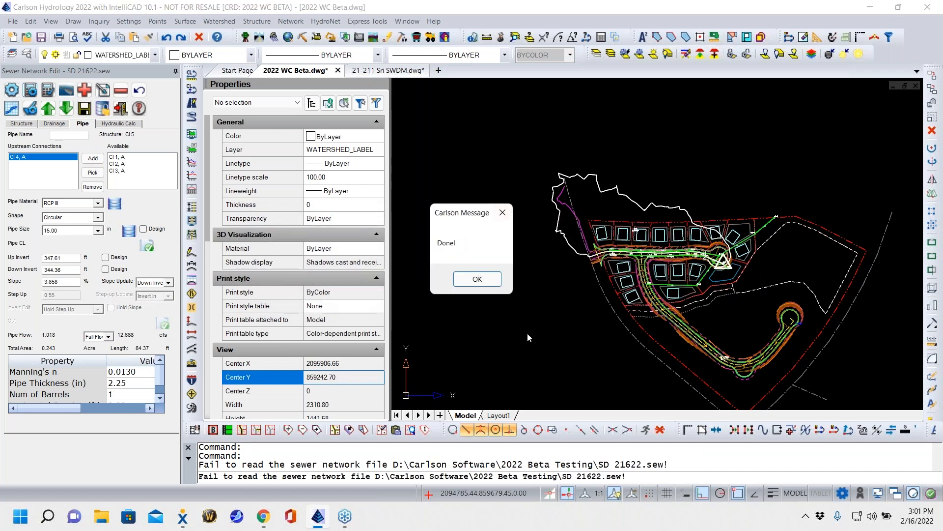
{"action": "left_click", "coordinate": [481, 280]}
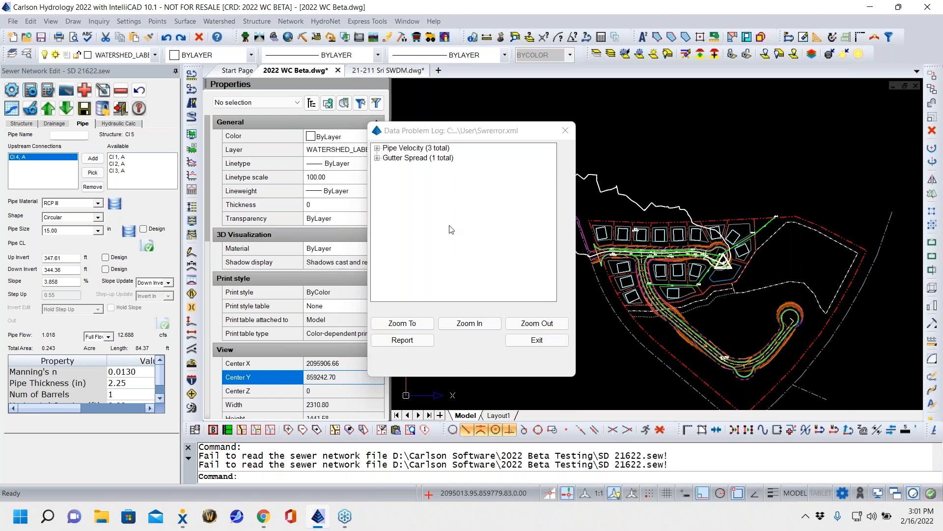
- Review each pipe velocity and gutter spread entry in the design's data problem log
{"action": "left_click", "coordinate": [378, 149]}
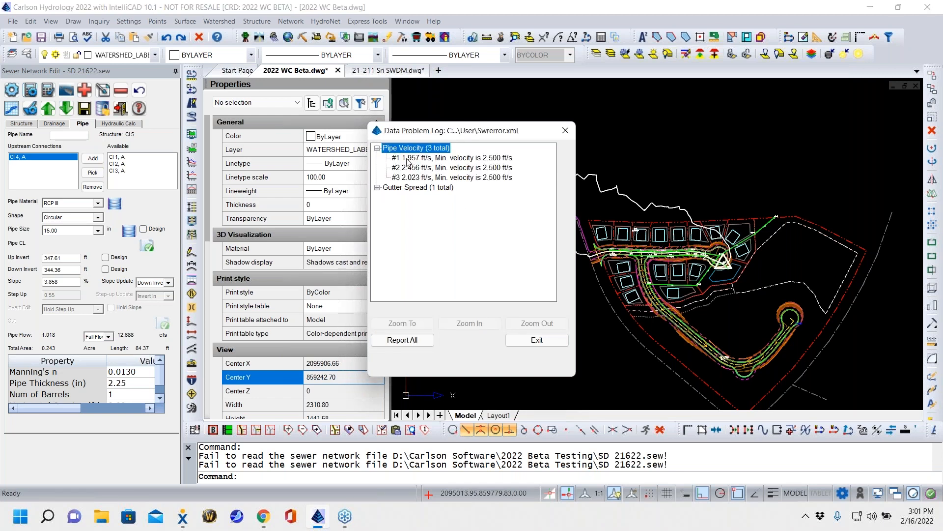
{"action": "left_click", "coordinate": [426, 158]}
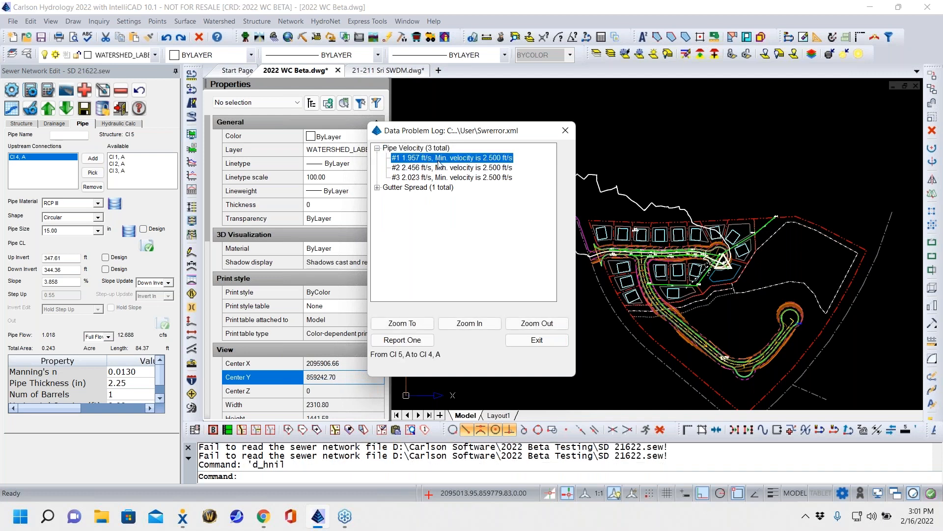
{"action": "left_click", "coordinate": [433, 168]}
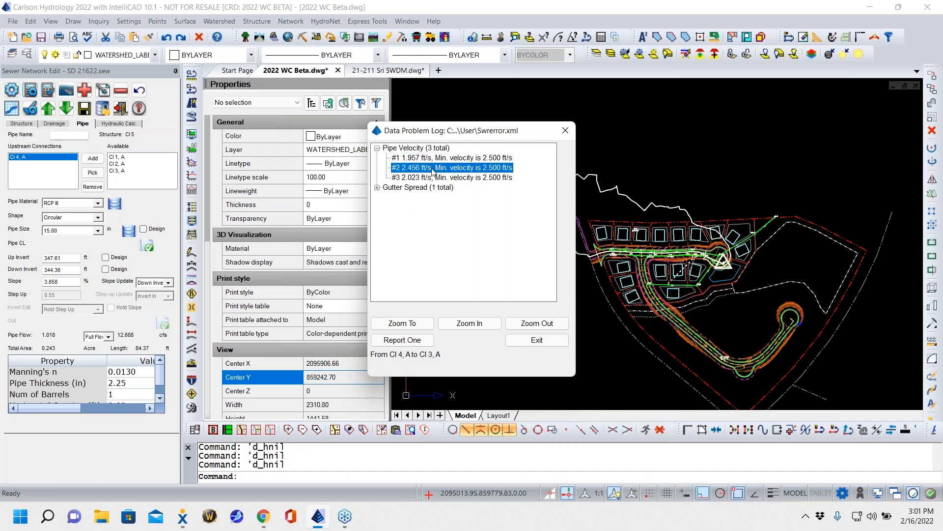
{"action": "left_click", "coordinate": [433, 180]}
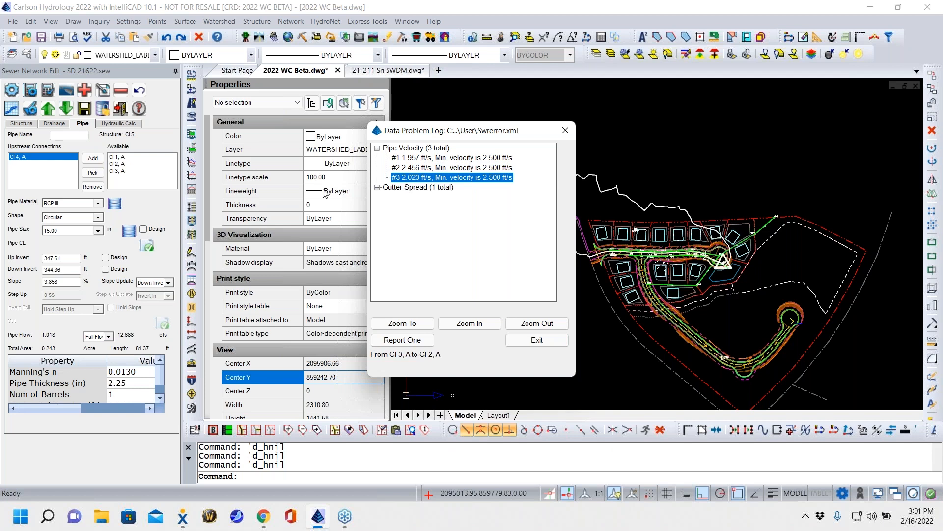
{"action": "left_click", "coordinate": [377, 188]}
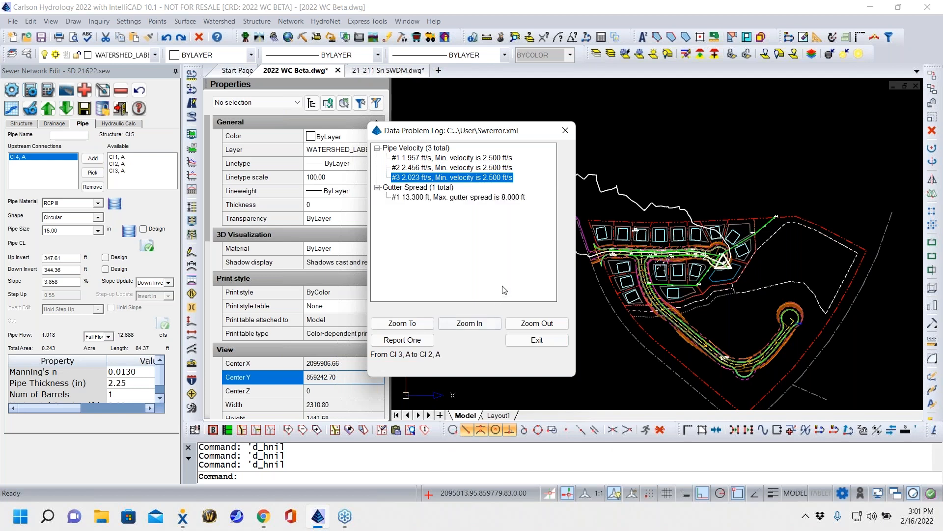
{"action": "left_click", "coordinate": [484, 198]}
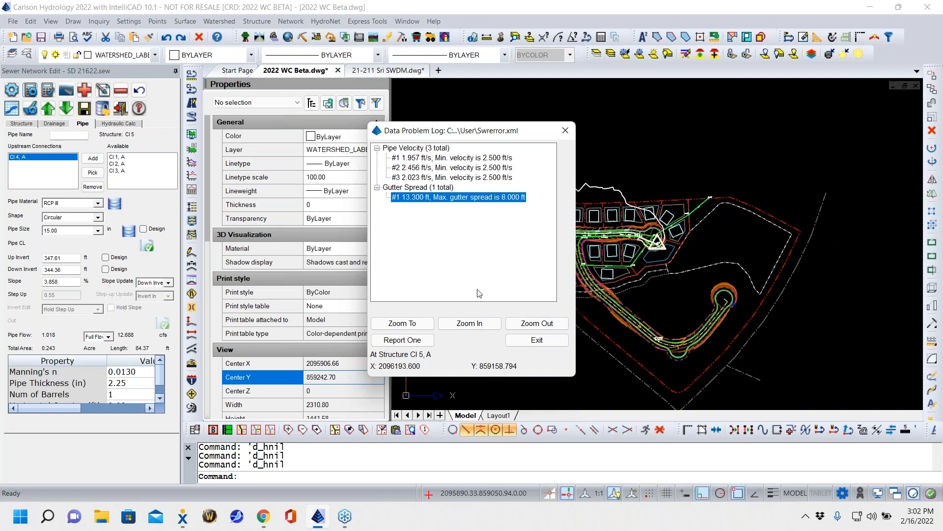
- Zoom to the structure with the gutter spread problem, inspect it and the inlets along the road, and close the problem log
{"action": "left_click", "coordinate": [469, 323]}
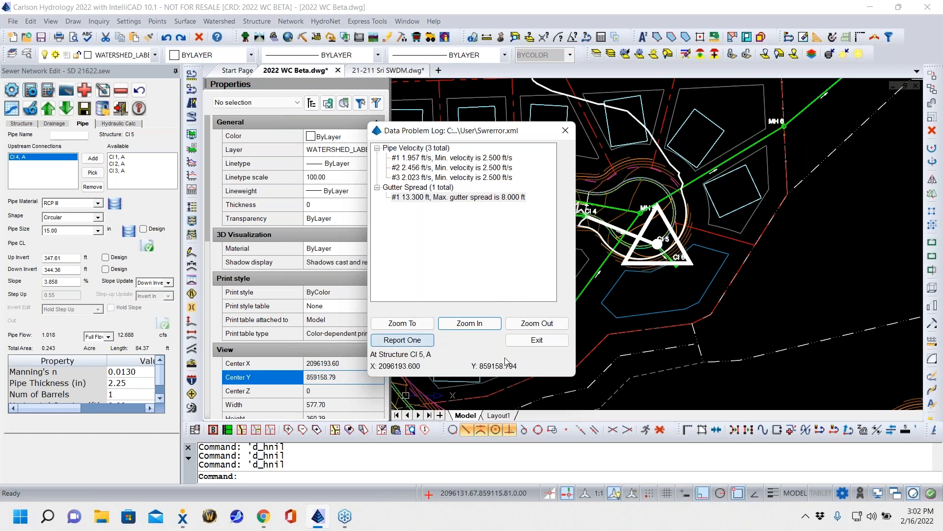
{"action": "scroll", "coordinate": [659, 199], "scroll_direction": "down", "scroll_amount": 5}
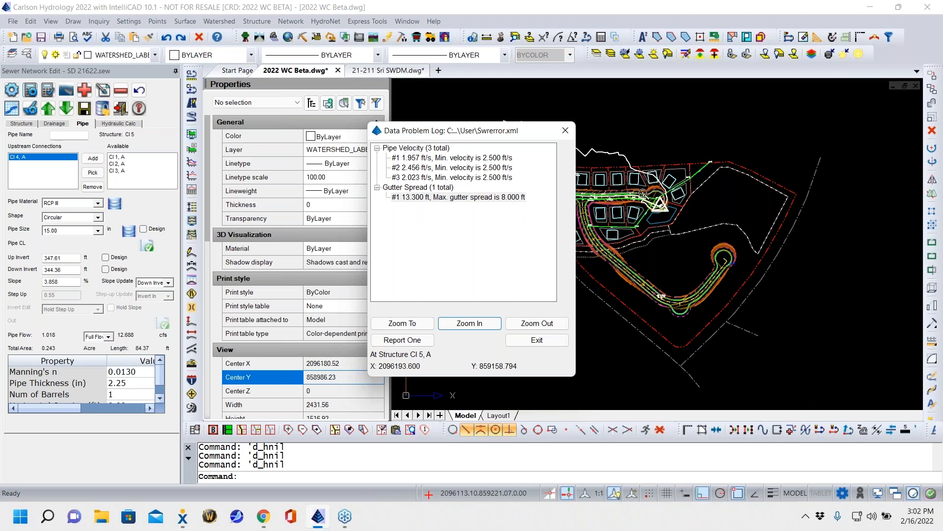
{"action": "scroll", "coordinate": [643, 193], "scroll_direction": "up", "scroll_amount": 3}
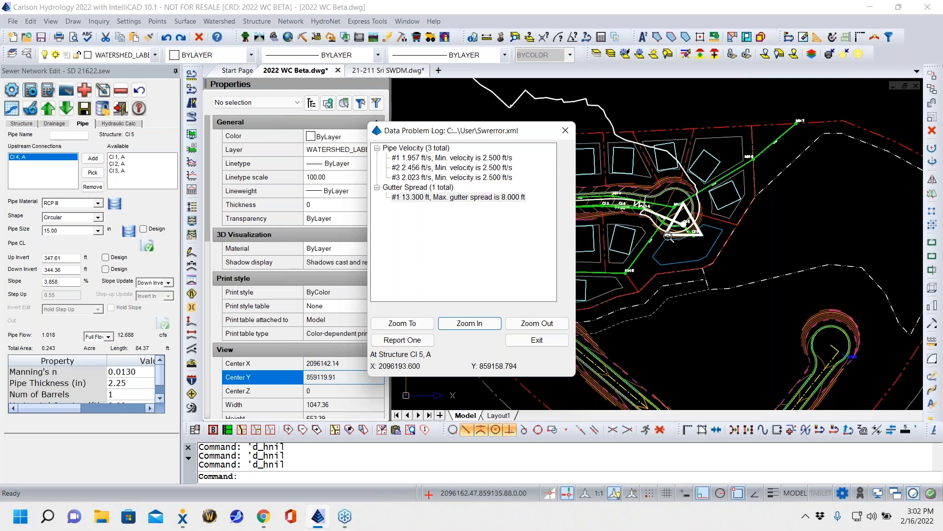
{"action": "scroll", "coordinate": [736, 270], "scroll_direction": "down", "scroll_amount": 3}
{"action": "mouse_move", "coordinate": [688, 292]}
{"action": "middle_mouse_down"}
{"action": "mouse_move", "coordinate": [736, 269]}
{"action": "mouse_move", "coordinate": [786, 269]}
{"action": "mouse_move", "coordinate": [772, 318]}
{"action": "middle_mouse_up"}
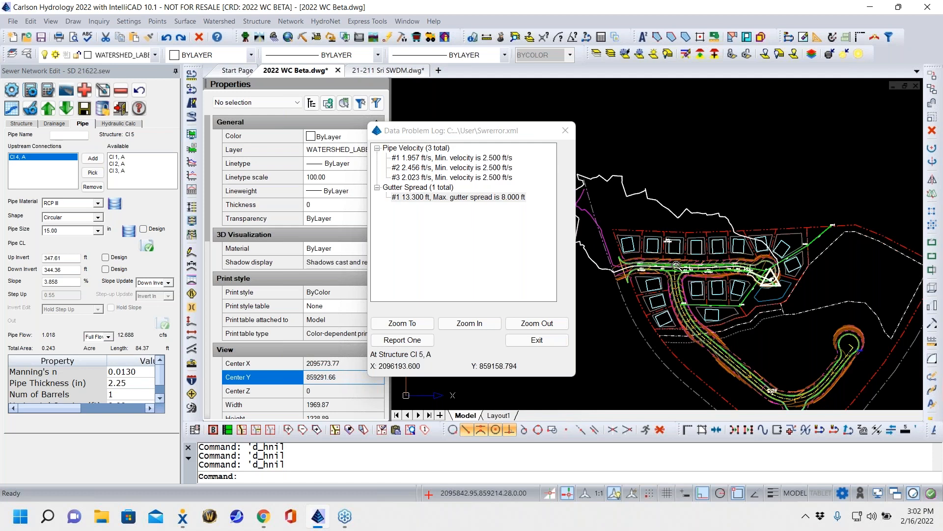
{"action": "scroll", "coordinate": [678, 266], "scroll_direction": "up", "scroll_amount": 6}
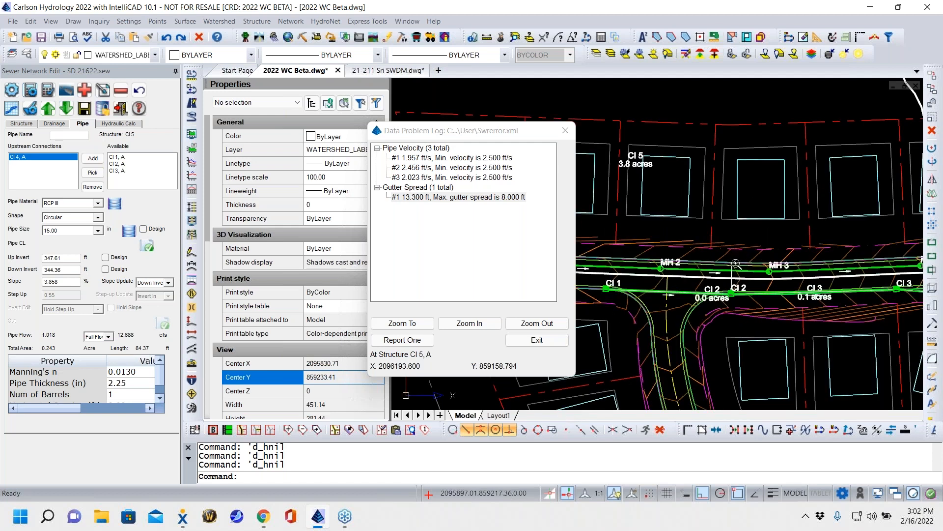
{"action": "scroll", "coordinate": [735, 263], "scroll_direction": "down", "scroll_amount": 6}
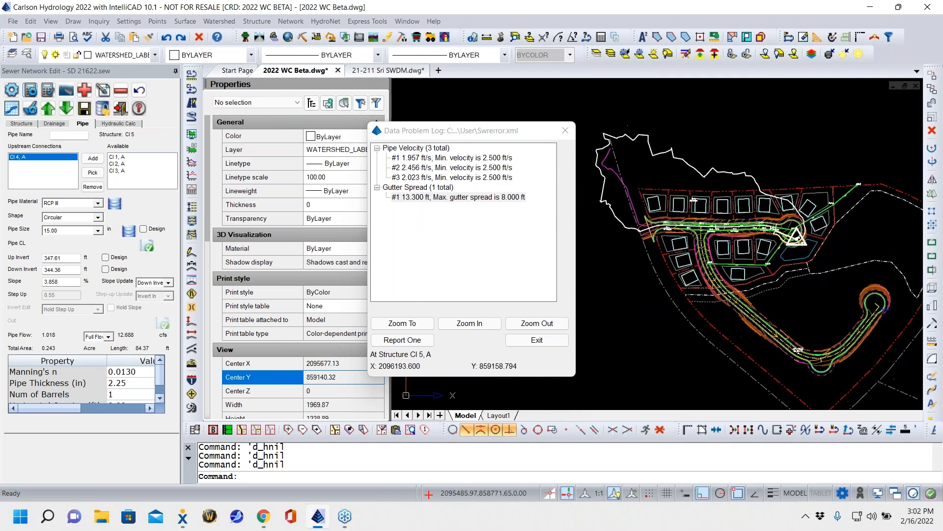
{"action": "left_click", "coordinate": [537, 340]}
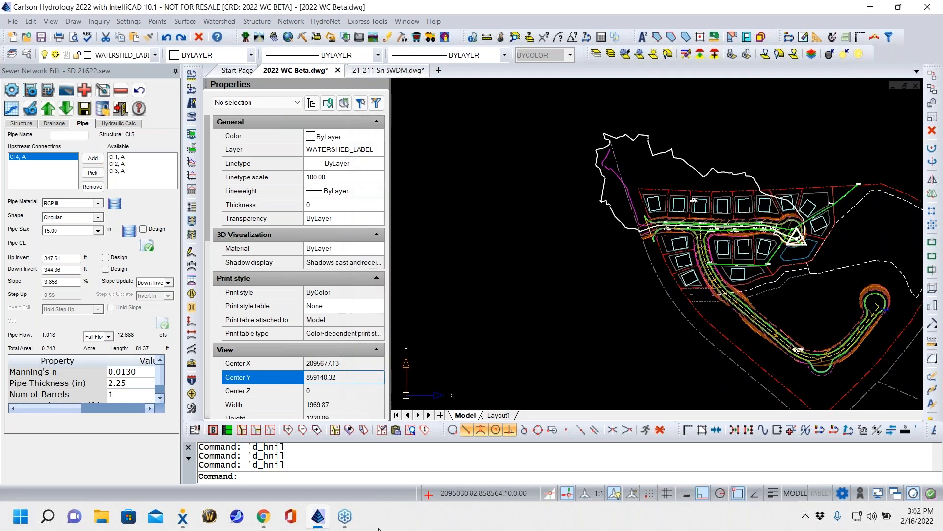
- Check the designed pipe sizes in the profile of line CI 1, especially the pipe from CI 5 to CI 6, and accept
{"action": "left_click", "coordinate": [12, 110]}
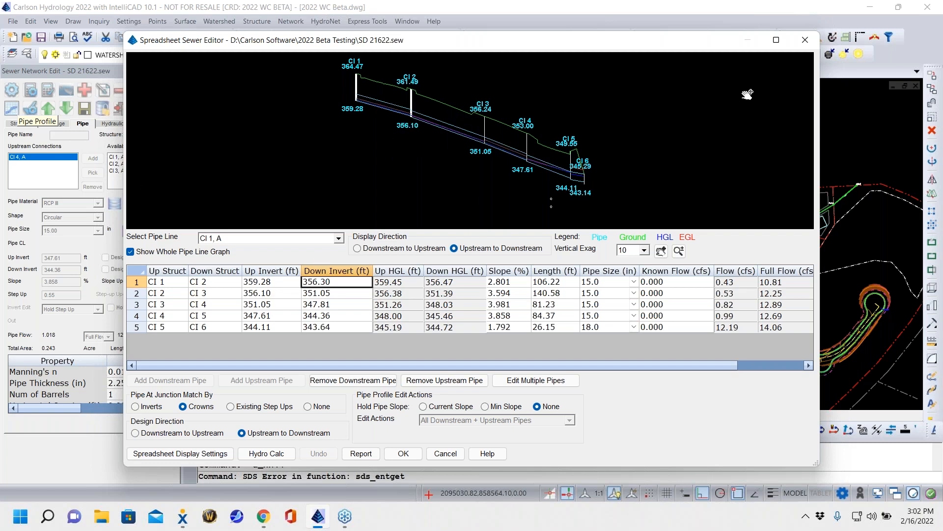
{"action": "left_click", "coordinate": [613, 329]}
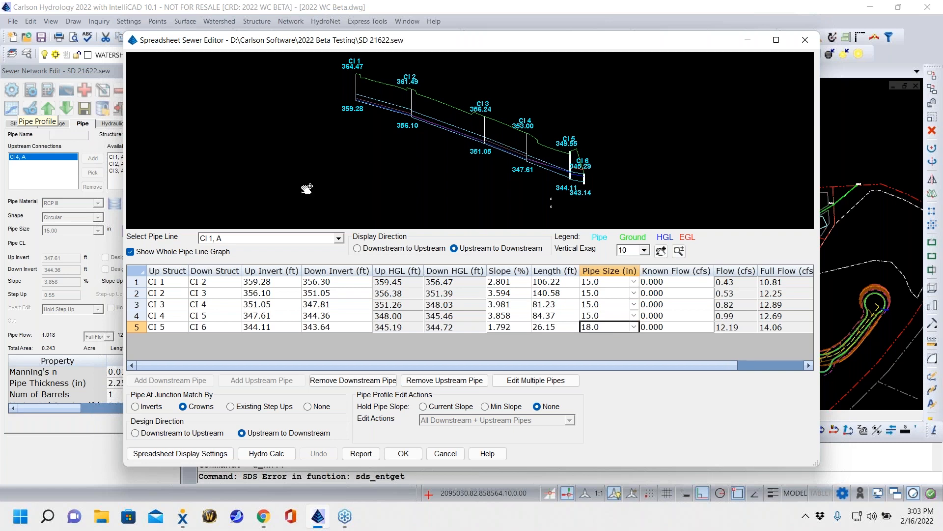
{"action": "left_click", "coordinate": [411, 454]}
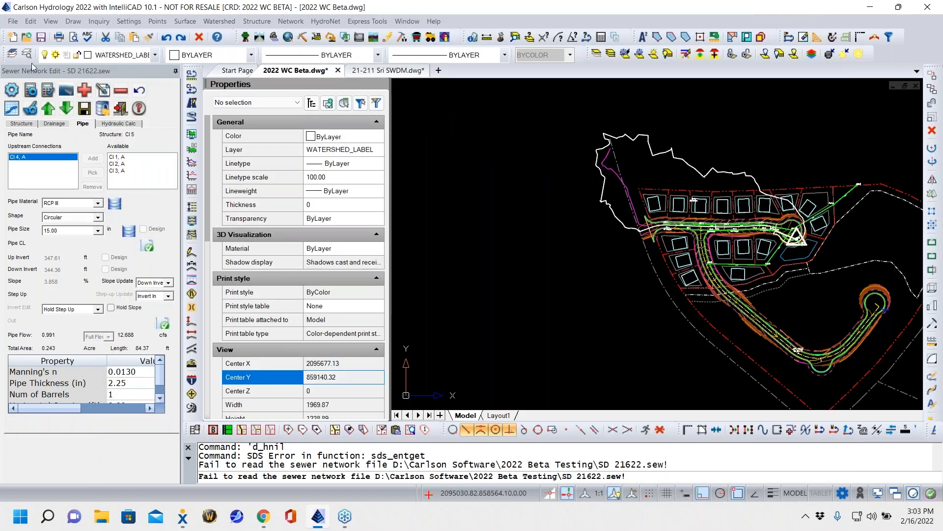
- Edit the drainage data of structure CI 1, setting its known flow to 2 cfs and routing it through the inlet
{"action": "left_click", "coordinate": [103, 90]}
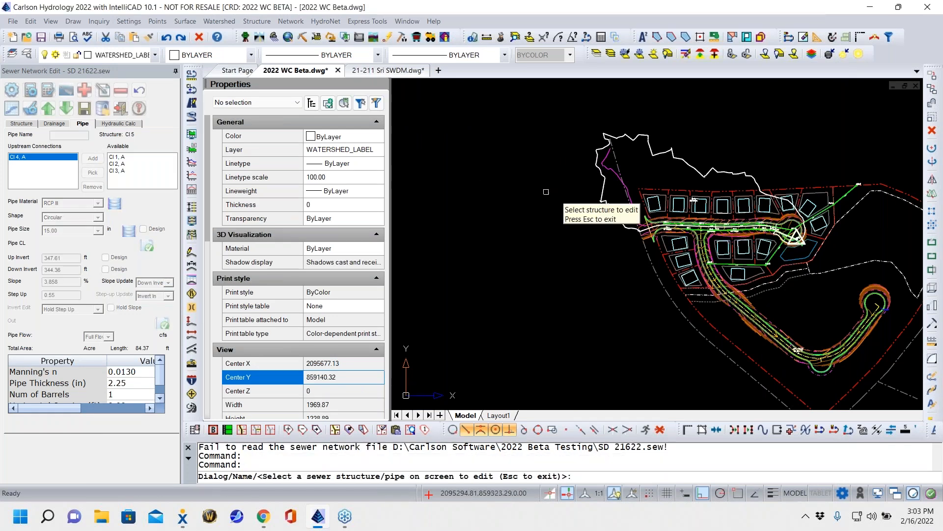
{"action": "scroll", "coordinate": [710, 231], "scroll_direction": "up", "scroll_amount": 5}
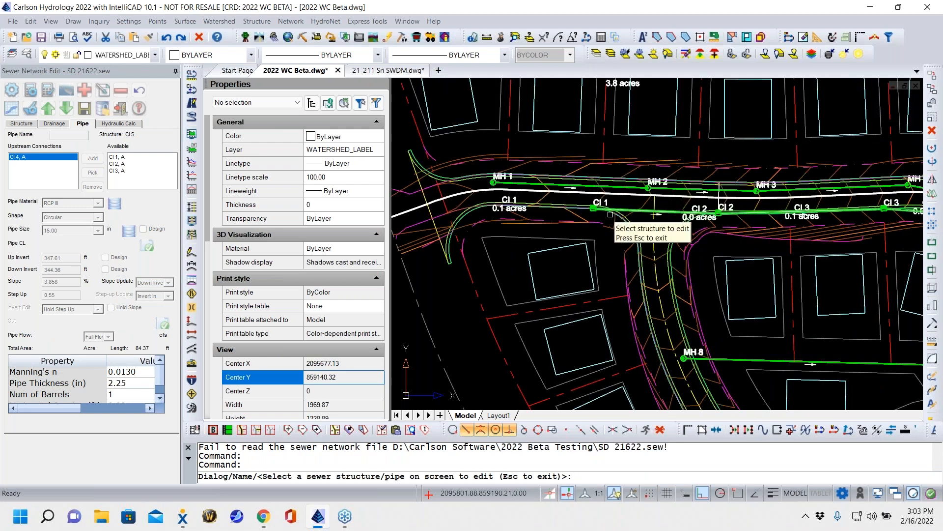
{"action": "scroll", "coordinate": [611, 215], "scroll_direction": "up", "scroll_amount": 5}
{"action": "left_click", "coordinate": [593, 198]}
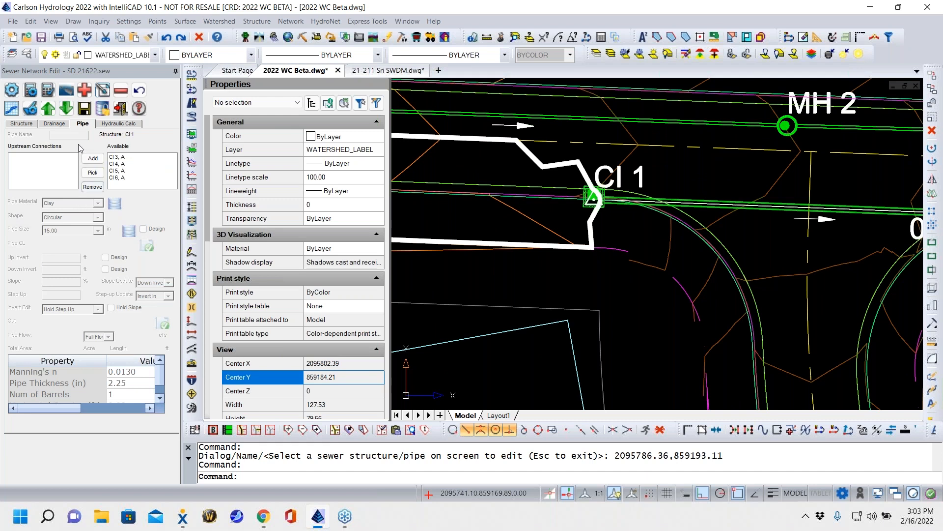
{"action": "left_click", "coordinate": [54, 123]}
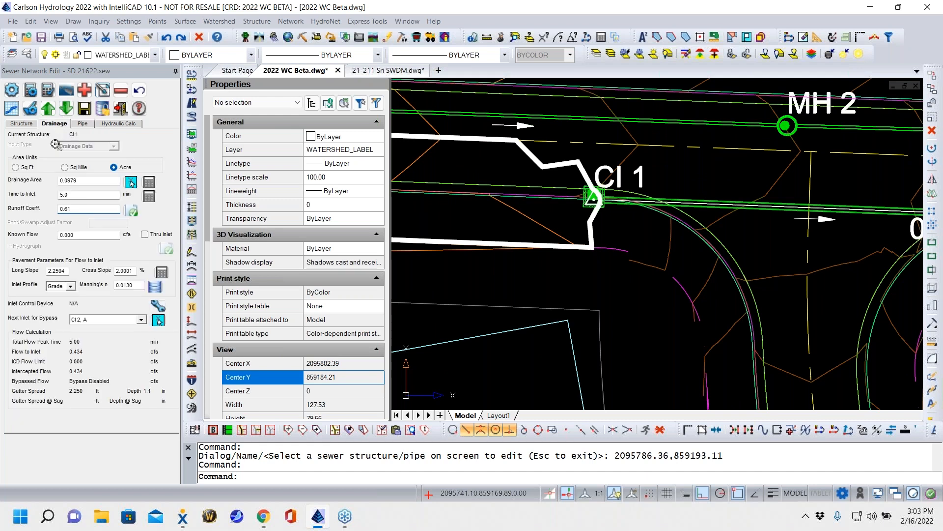
{"action": "double_click", "coordinate": [93, 237]}
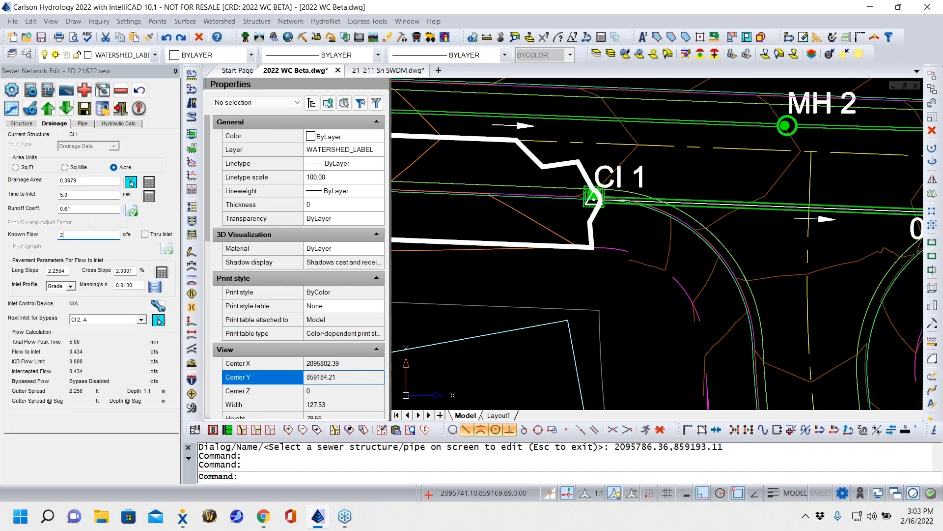
{"action": "left_click", "coordinate": [147, 235]}
{"action": "left_click", "coordinate": [145, 234]}
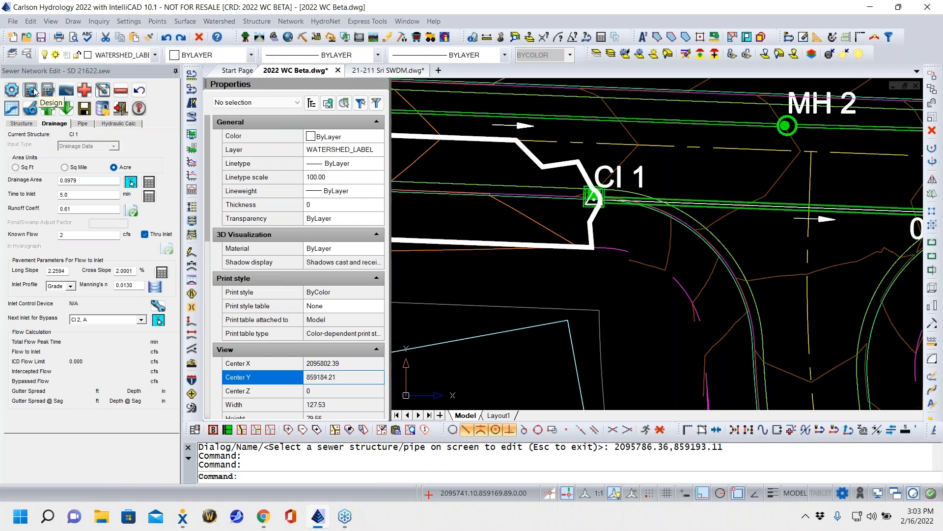
- Inspect the hydraulic grade line and flows in the pipe profile of line CI 1 with the added known flow, and accept
{"action": "left_click", "coordinate": [13, 109]}
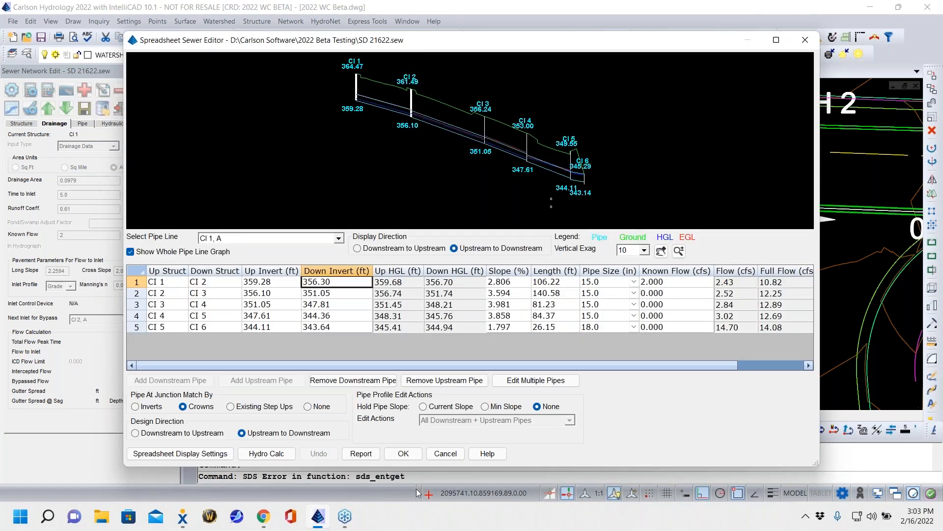
{"action": "scroll", "coordinate": [438, 118], "scroll_direction": "up", "scroll_amount": 3}
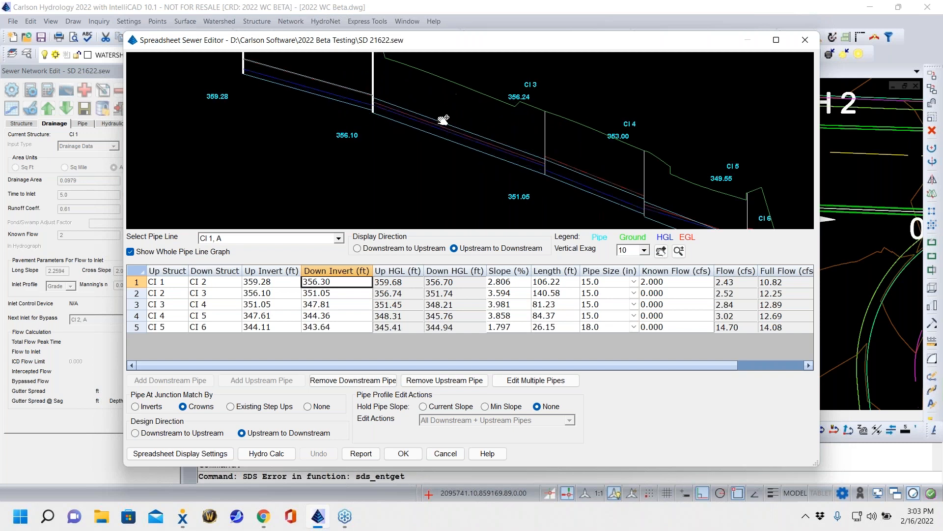
{"action": "scroll", "coordinate": [432, 122], "scroll_direction": "down", "scroll_amount": 2}
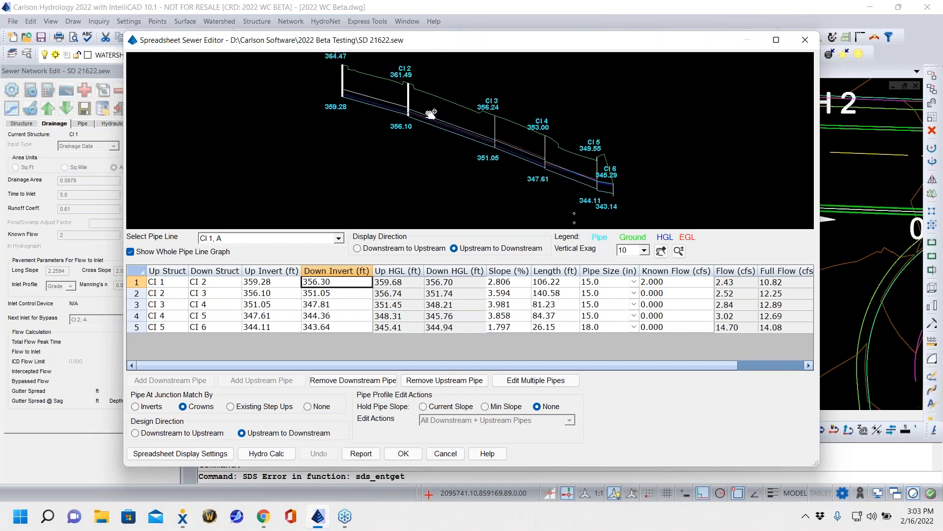
{"action": "left_click_drag", "start_coordinate": [605, 179], "coordinate": [574, 178]}
{"action": "left_click", "coordinate": [402, 453]}
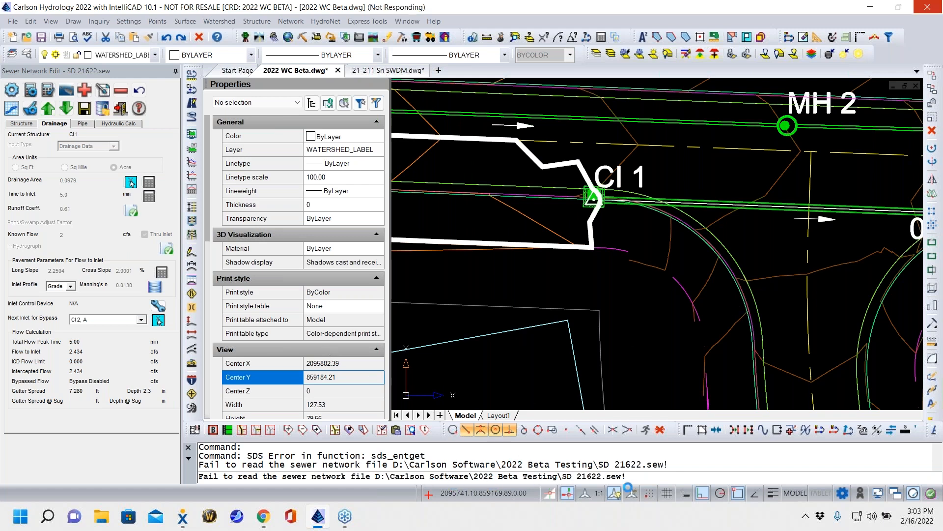
{"action": "left_click", "coordinate": [123, 109]}
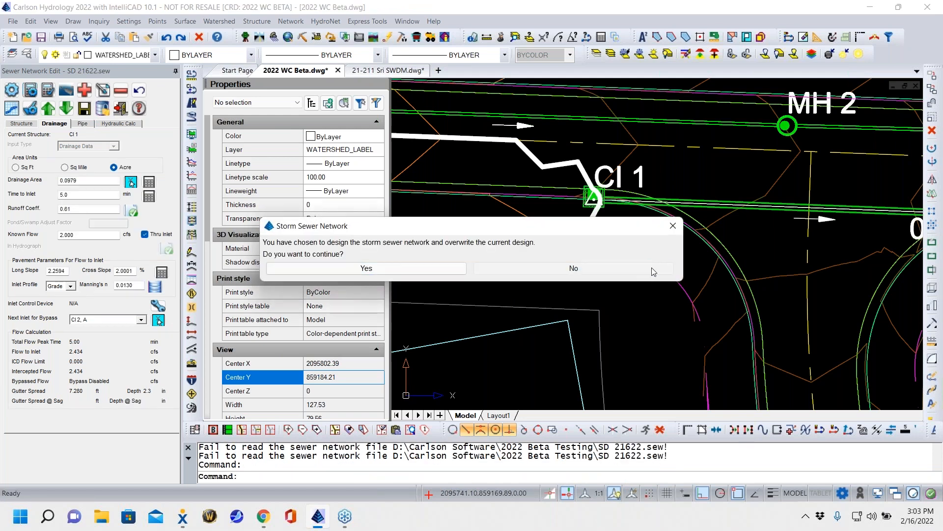
{"action": "left_click", "coordinate": [653, 270]}
{"action": "left_click", "coordinate": [738, 307]}
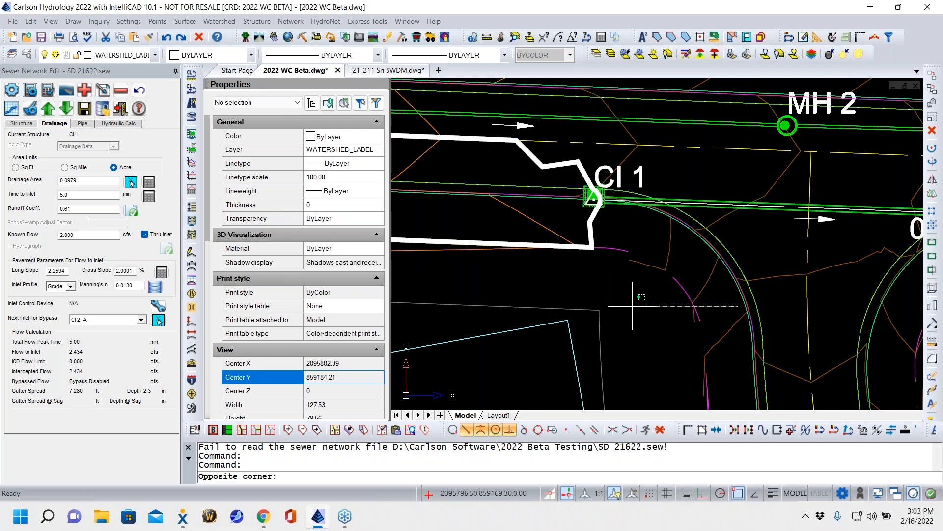
- Cancel the stray selection in the drawing and display the pipe data of downstream structure CI 2
{"action": "key", "text": "Escape"}
{"action": "key", "text": "Escape"}
{"action": "left_click", "coordinate": [619, 339]}
{"action": "key", "text": "Escape"}
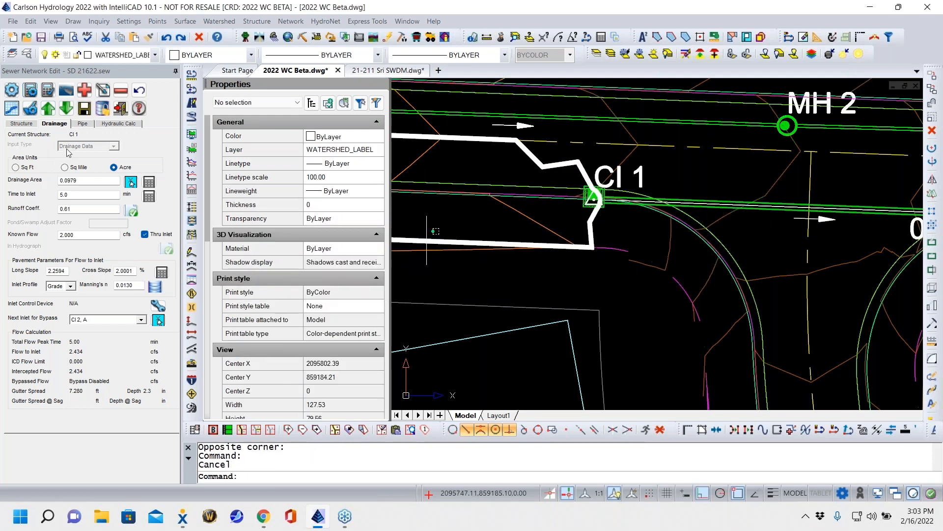
{"action": "left_click", "coordinate": [83, 123]}
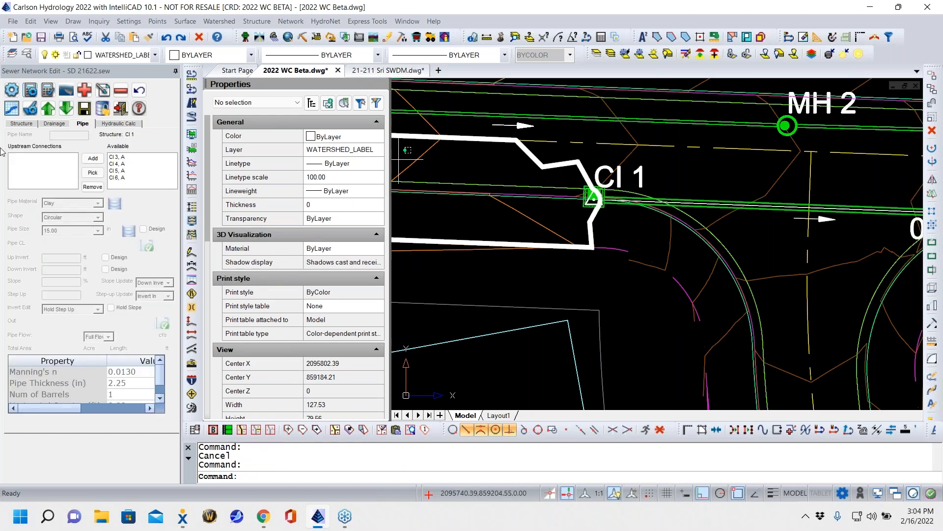
{"action": "left_click", "coordinate": [66, 108]}
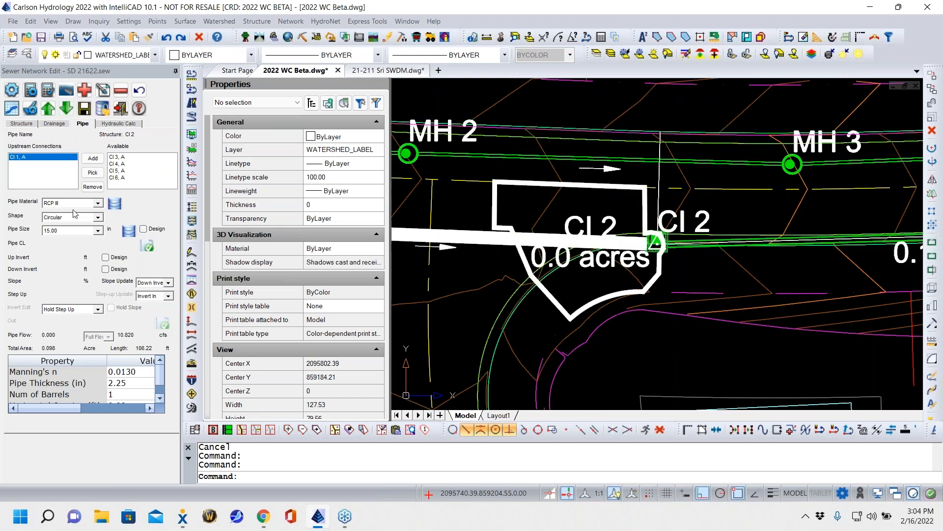
- Redesign the storm sewer network automatically, agreeing to overwrite the current design
{"action": "left_click", "coordinate": [30, 90]}
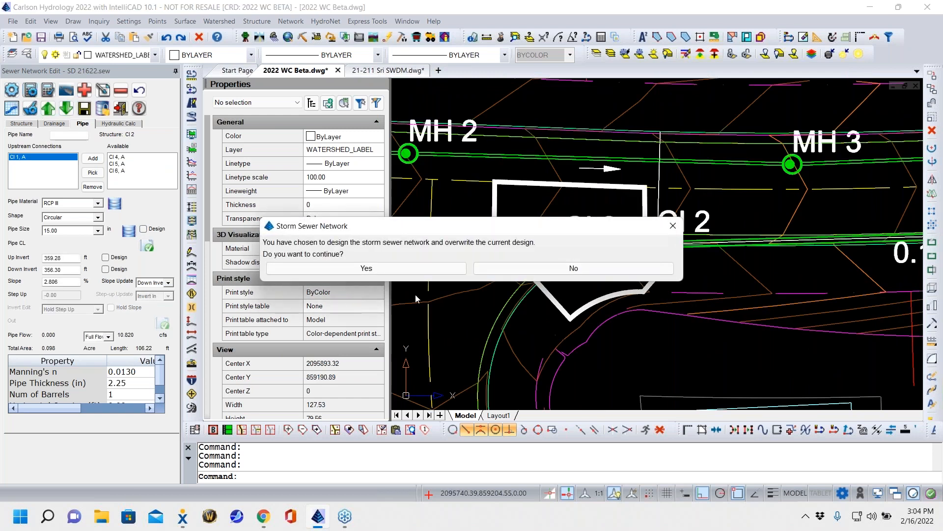
{"action": "left_click", "coordinate": [392, 269]}
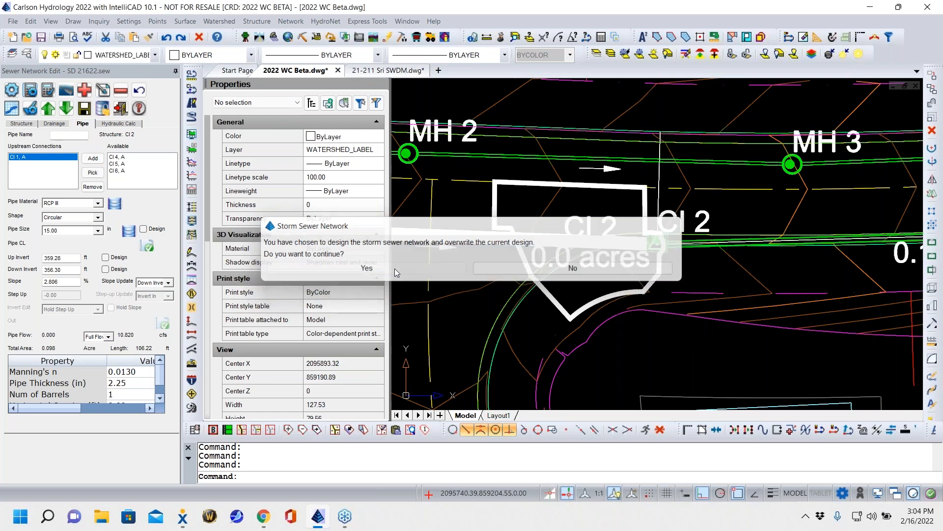
{"action": "left_click", "coordinate": [477, 279]}
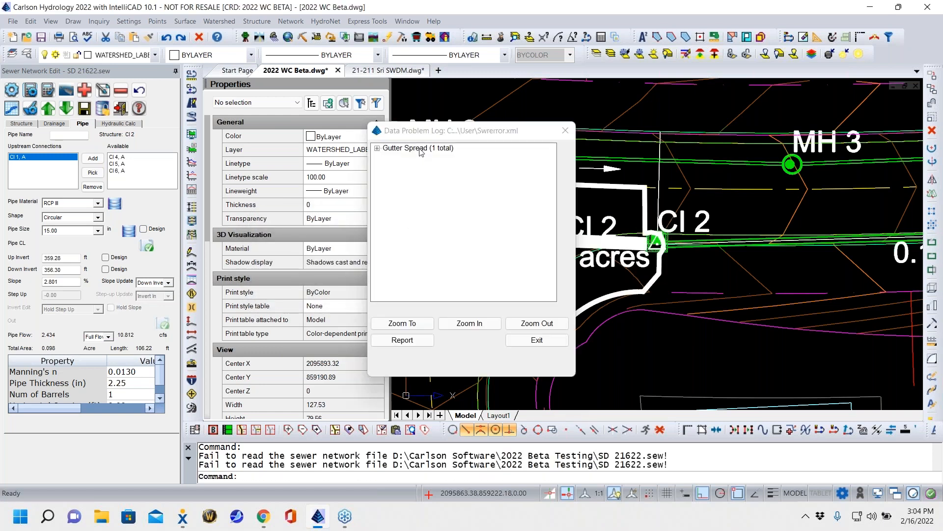
- Review the gutter spread problem and the structure it concerns in the problem log, and close the log
{"action": "left_click", "coordinate": [378, 148]}
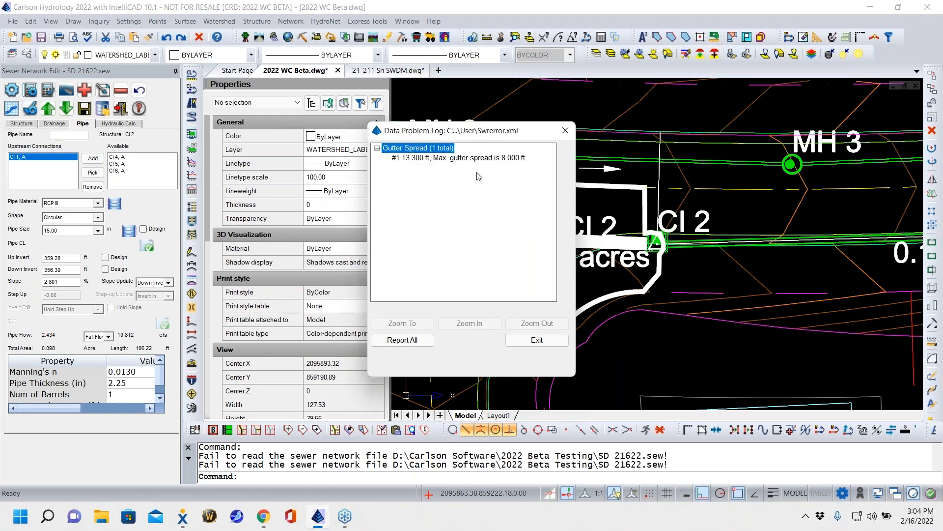
{"action": "left_click", "coordinate": [500, 159]}
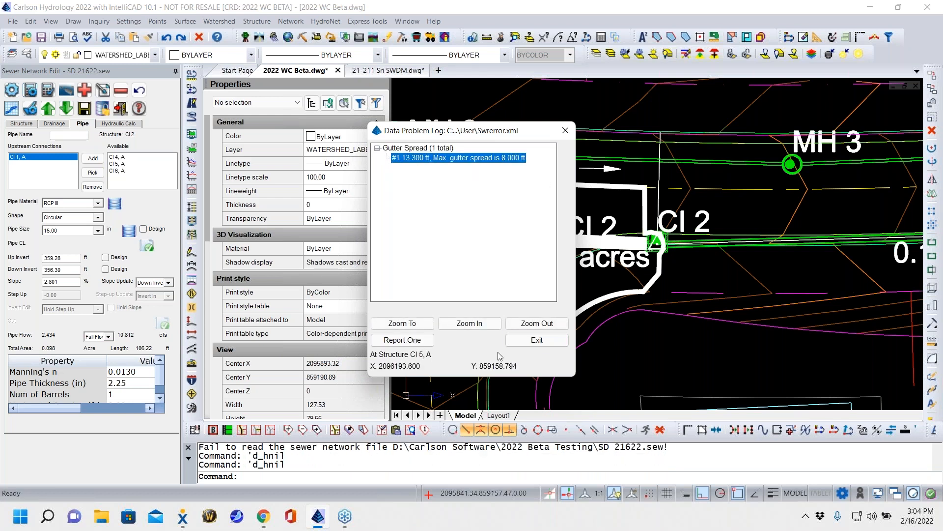
{"action": "left_click", "coordinate": [554, 347]}
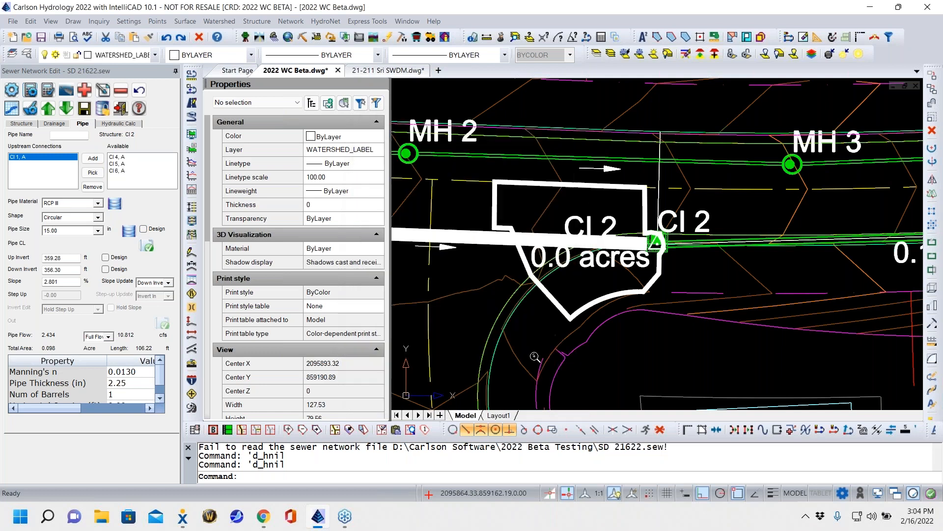
- Open the pipe profile of line CI 1 and examine its downstream end near CI 5 and CI 6
{"action": "left_click", "coordinate": [12, 112]}
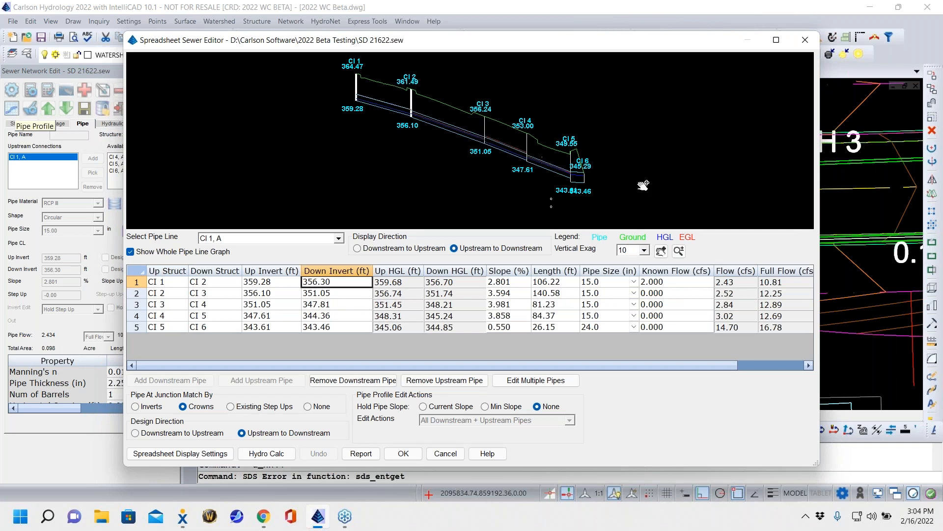
{"action": "scroll", "coordinate": [604, 171], "scroll_direction": "up", "scroll_amount": 4}
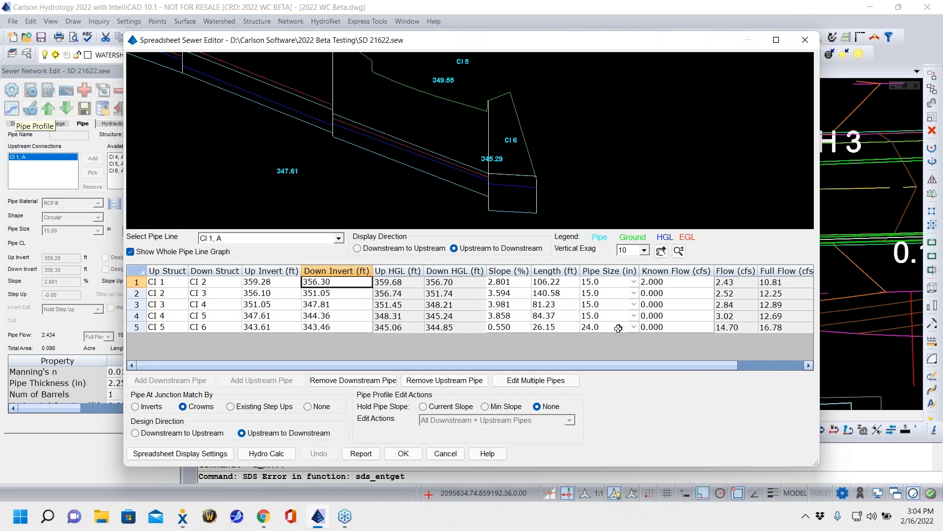
- Try an 18 in pipe from CI 5 to CI 6, inspect the hydraulic grade line, and return the size to 24 in
{"action": "left_click", "coordinate": [619, 328]}
{"action": "left_click", "coordinate": [634, 327]}
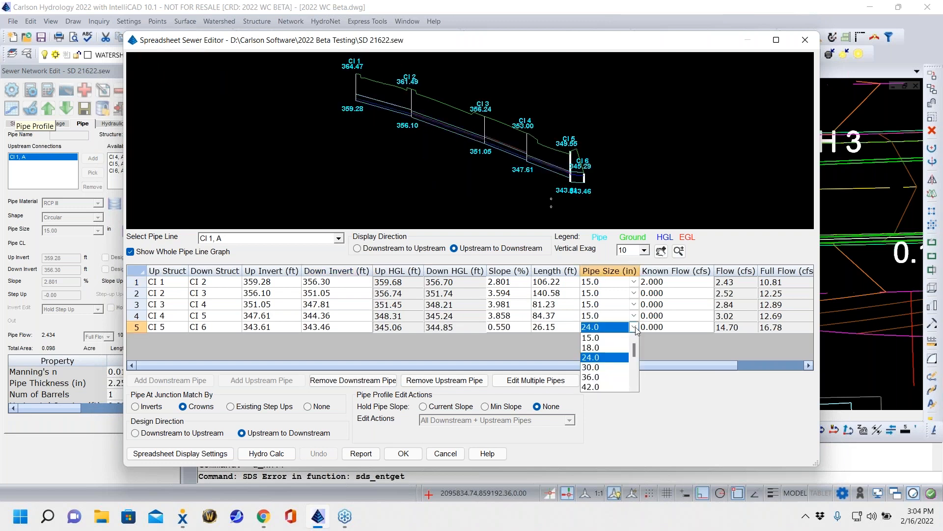
{"action": "left_click", "coordinate": [594, 346]}
{"action": "scroll", "coordinate": [565, 173], "scroll_direction": "up", "scroll_amount": 3}
{"action": "scroll", "coordinate": [565, 173], "scroll_direction": "up", "scroll_amount": 3}
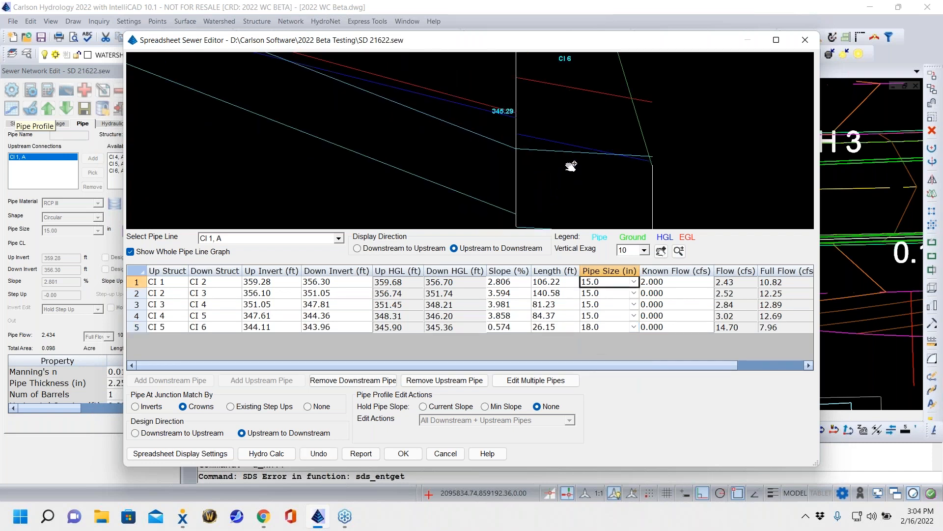
{"action": "scroll", "coordinate": [571, 166], "scroll_direction": "down", "scroll_amount": 3}
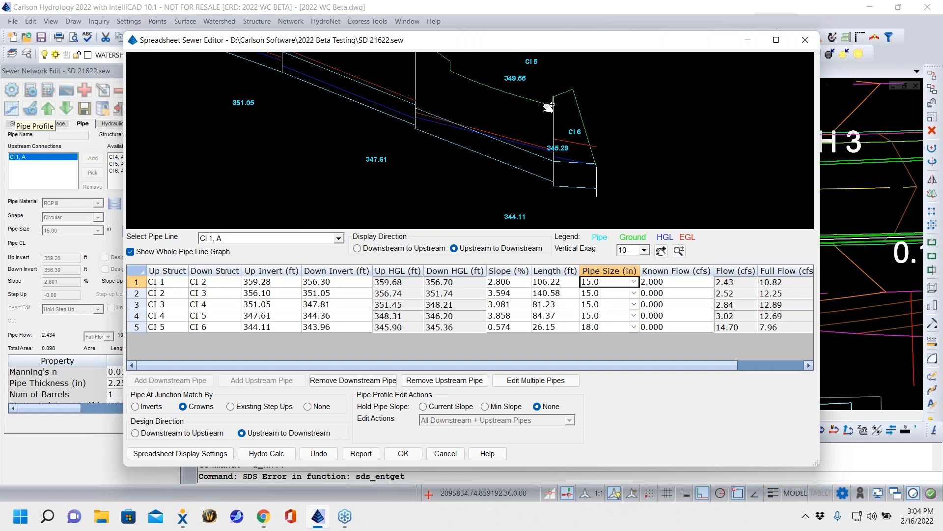
{"action": "left_click", "coordinate": [634, 326]}
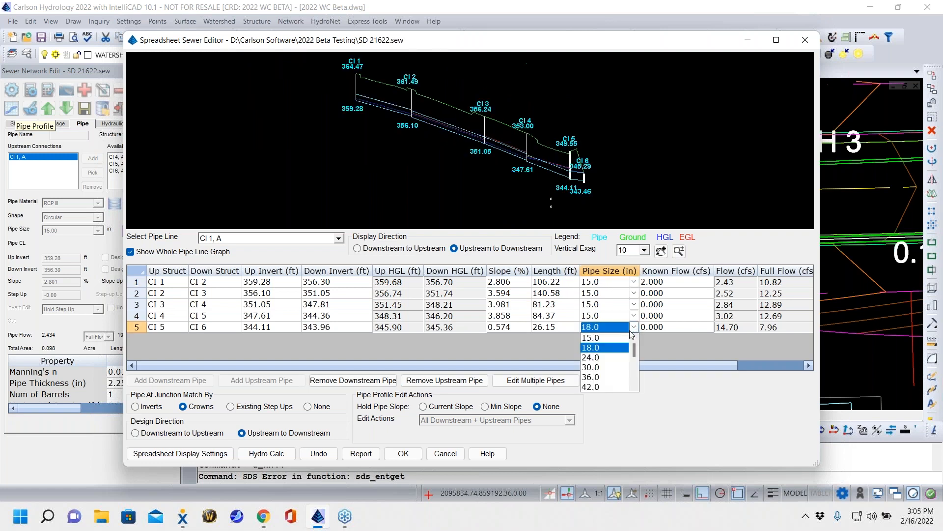
{"action": "left_click", "coordinate": [598, 354]}
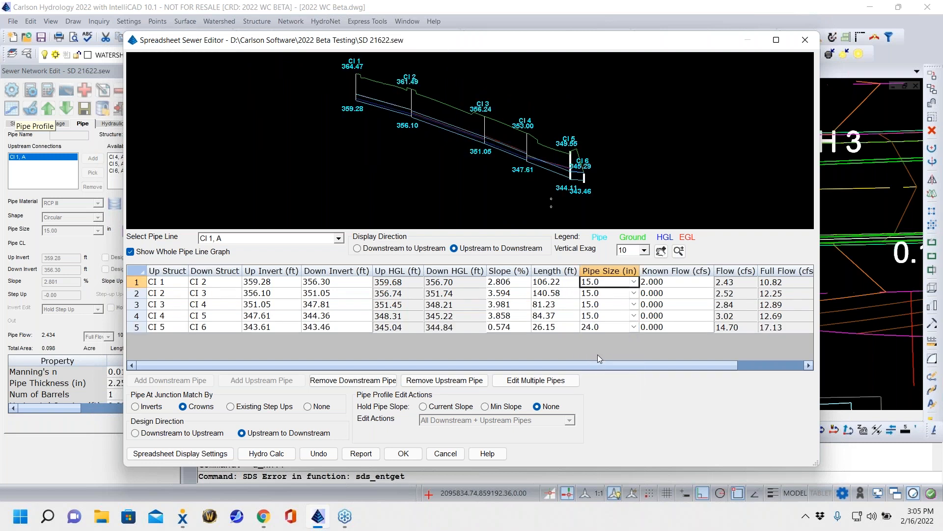
- Set the pipe size from CI 4 to CI 5 to 18 in and inspect the hydraulic grade line along the profile
{"action": "left_click", "coordinate": [634, 316]}
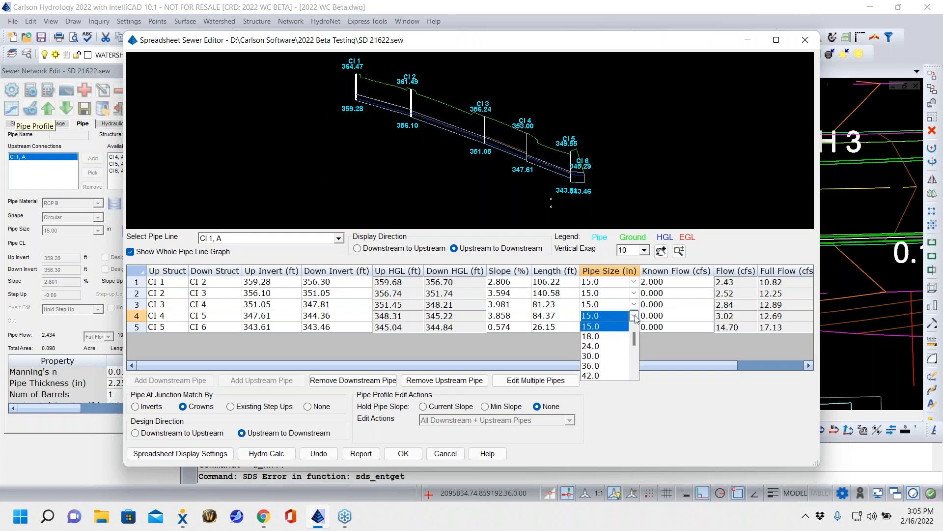
{"action": "left_click", "coordinate": [594, 336]}
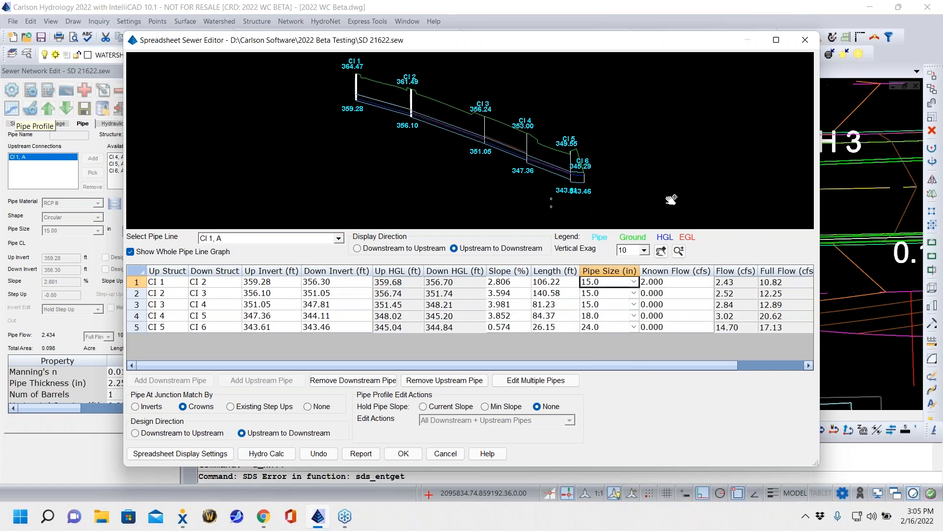
{"action": "scroll", "coordinate": [510, 162], "scroll_direction": "up", "scroll_amount": 3}
{"action": "scroll", "coordinate": [518, 165], "scroll_direction": "up", "scroll_amount": 1}
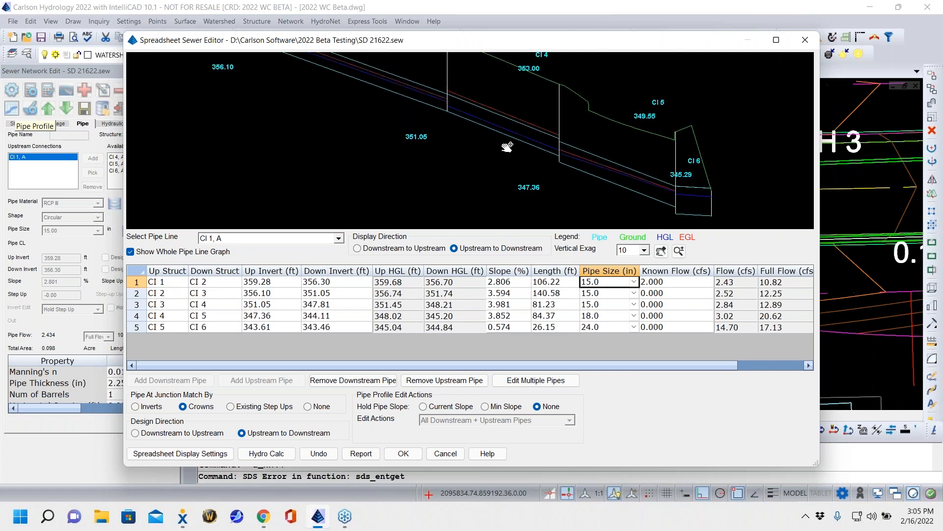
{"action": "scroll", "coordinate": [501, 147], "scroll_direction": "down", "scroll_amount": 2}
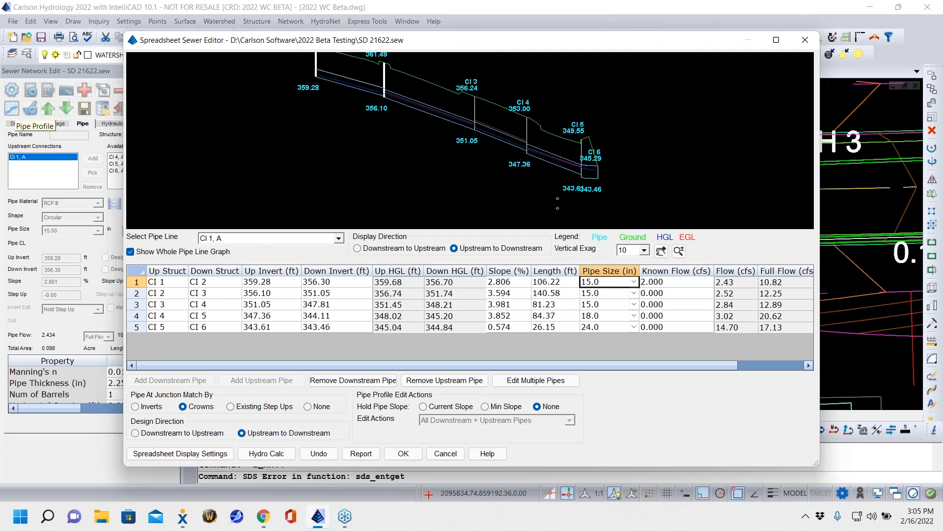
{"action": "scroll", "coordinate": [480, 129], "scroll_direction": "down", "scroll_amount": 3}
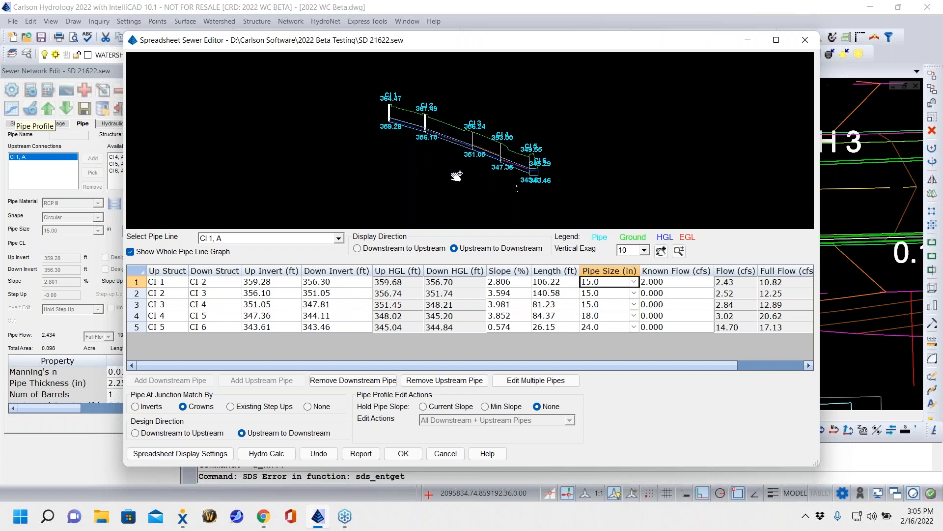
{"action": "left_click_drag", "start_coordinate": [450, 168], "coordinate": [529, 144]}
{"action": "scroll", "coordinate": [529, 144], "scroll_direction": "up", "scroll_amount": 4}
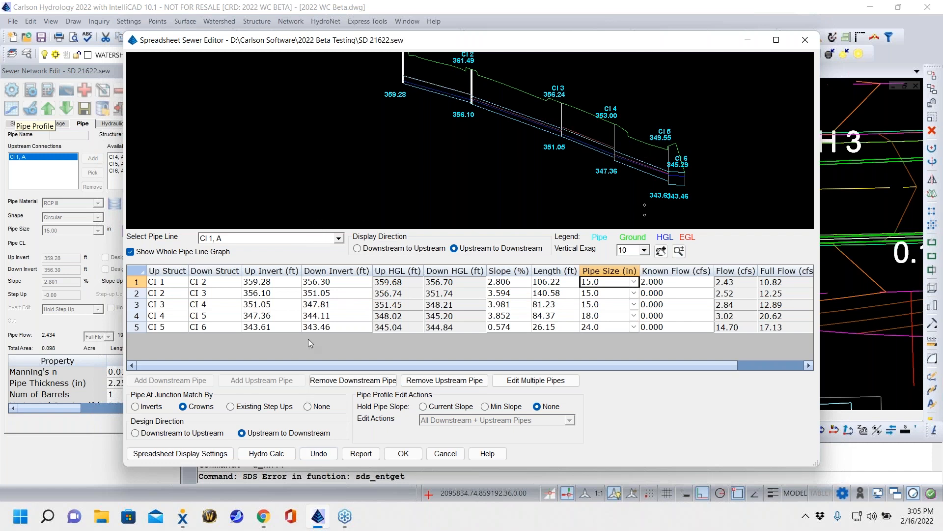
- Set the CI 5 to CI 6 pipe's downstream invert to 343.40 ft and its upstream invert to 343.60 ft
{"action": "left_click", "coordinate": [339, 327]}
{"action": "left_click_drag", "start_coordinate": [334, 327], "coordinate": [327, 327]}
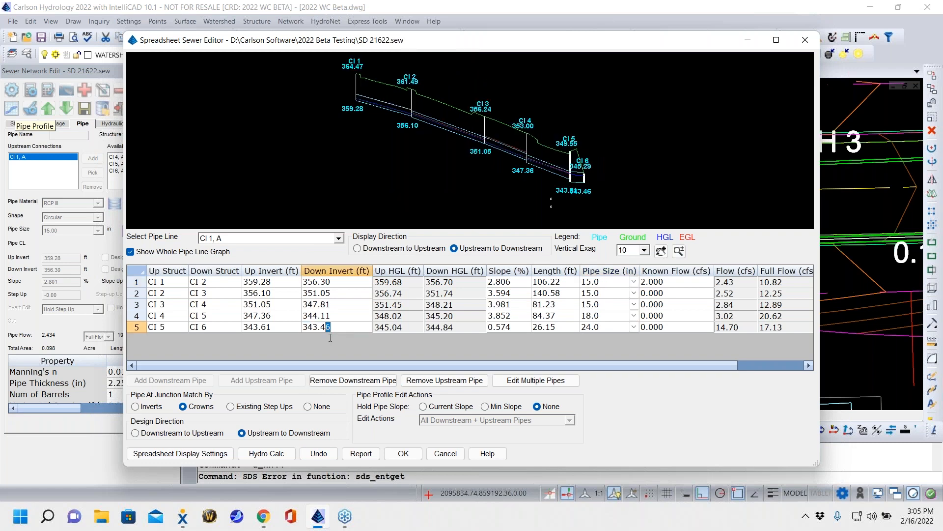
{"action": "left_click", "coordinate": [277, 326]}
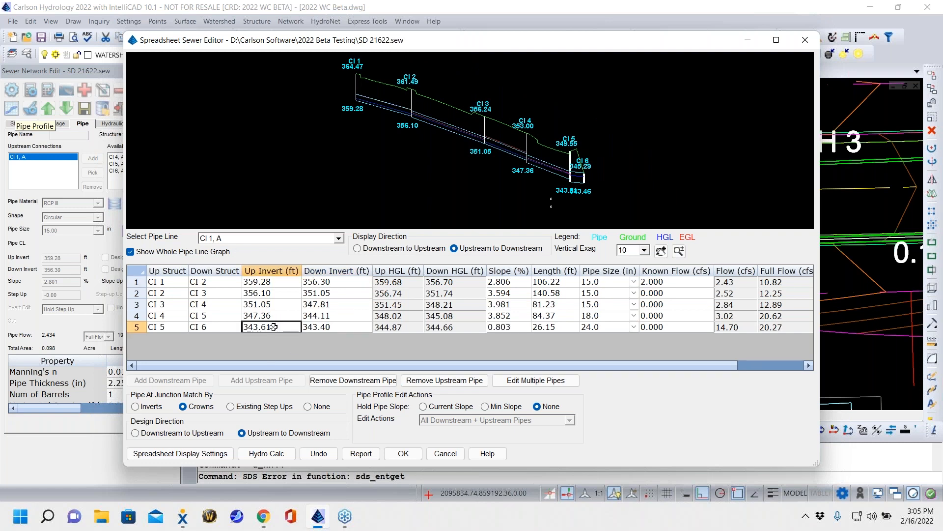
{"action": "double_click", "coordinate": [266, 327]}
{"action": "left_click_drag", "start_coordinate": [272, 327], "coordinate": [267, 335]}
{"action": "left_click", "coordinate": [334, 316]}
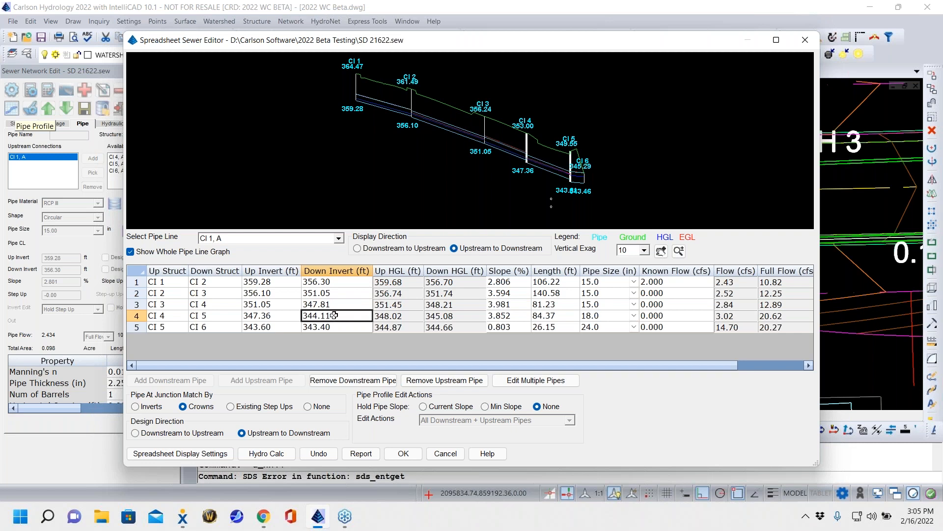
- Try to set the CI 4 to CI 5 pipe's inverts to 344.10 ft downstream and 347.35 ft upstream, and set junction matching to None
{"action": "double_click", "coordinate": [322, 316]}
{"action": "left_click", "coordinate": [333, 314]}
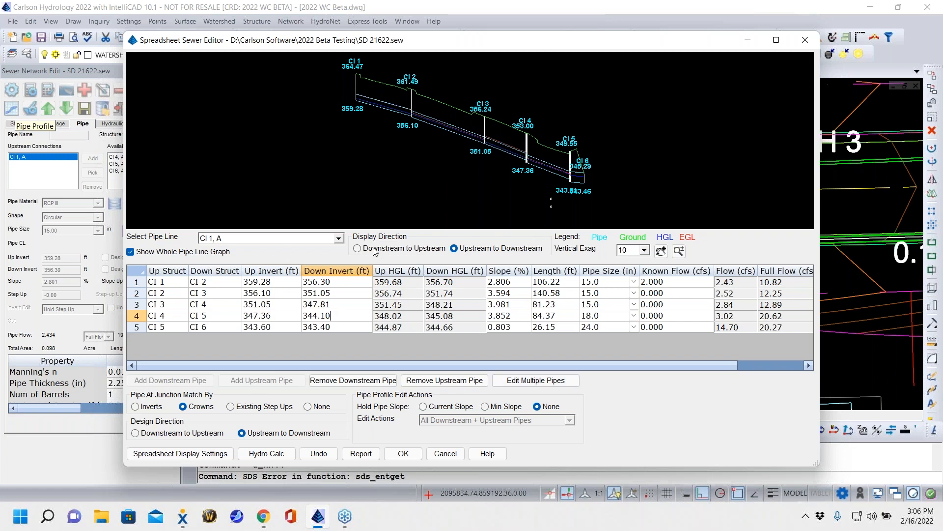
{"action": "left_click", "coordinate": [274, 319]}
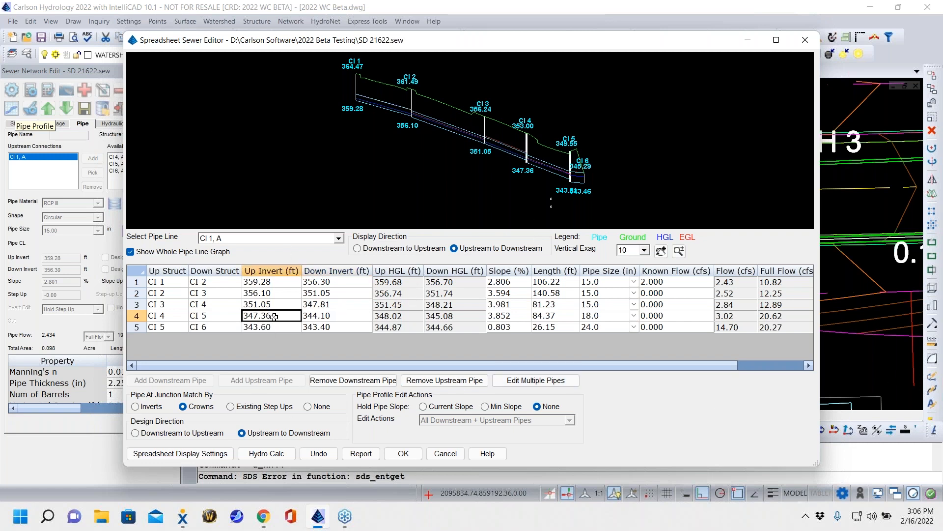
{"action": "double_click", "coordinate": [271, 318]}
{"action": "left_click_drag", "start_coordinate": [271, 319], "coordinate": [266, 320]}
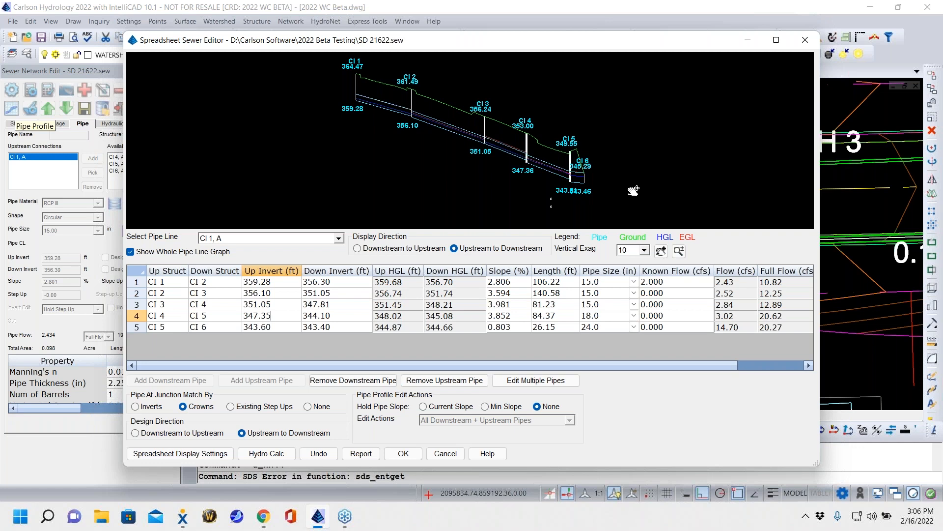
{"action": "left_click", "coordinate": [308, 406]}
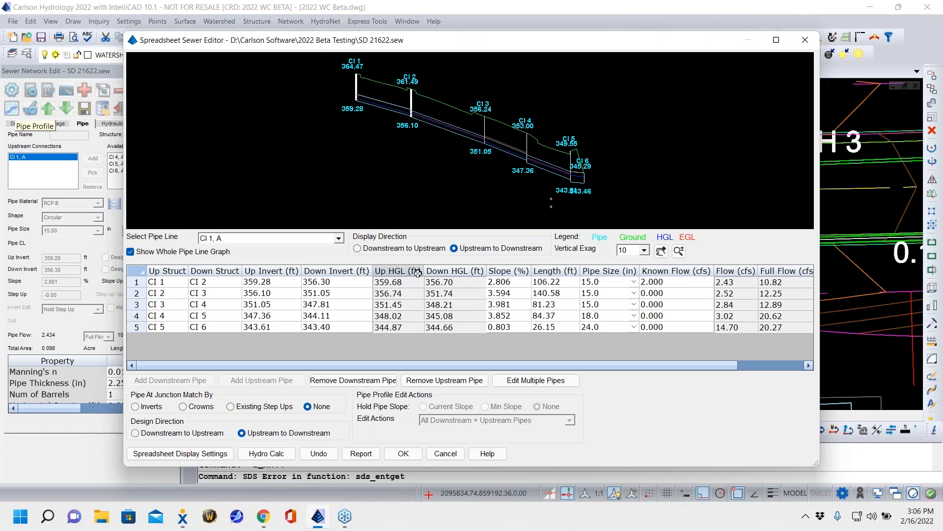
- Review the columns available in the spreadsheet display settings and leave without changing them
{"action": "left_click", "coordinate": [191, 454]}
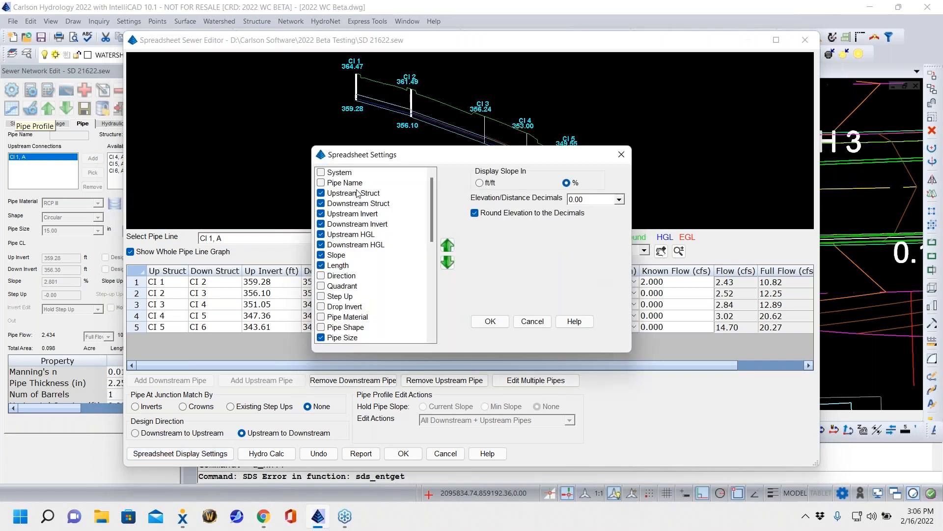
{"action": "scroll", "coordinate": [357, 193], "scroll_direction": "down", "scroll_amount": 5}
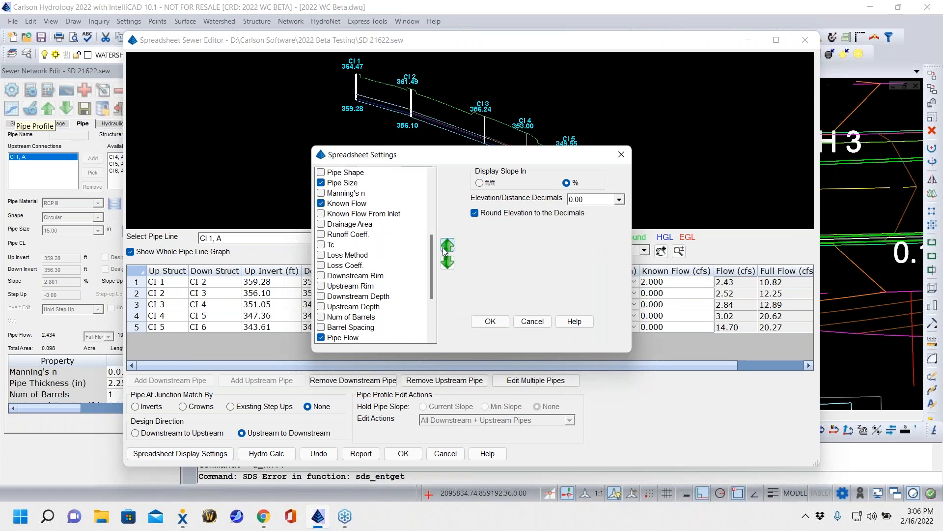
{"action": "scroll", "coordinate": [363, 243], "scroll_direction": "down", "scroll_amount": 3}
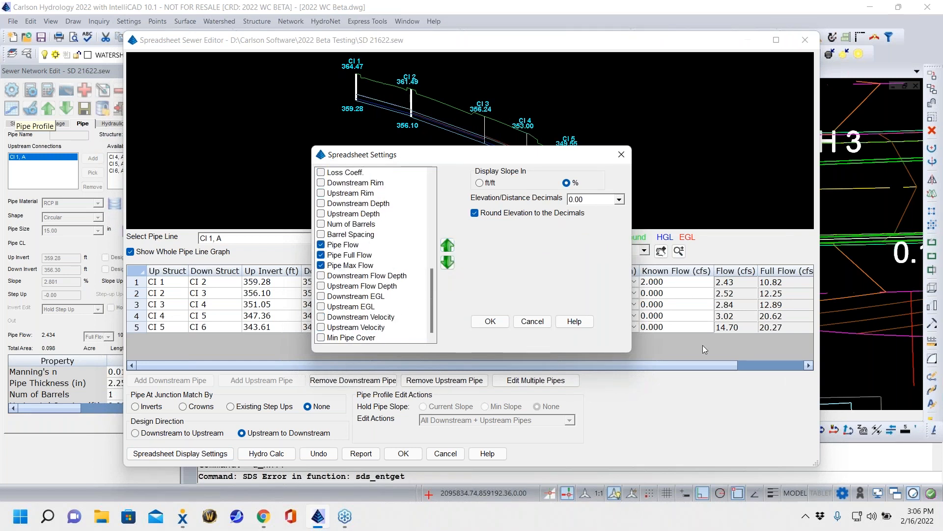
{"action": "left_click", "coordinate": [544, 322]}
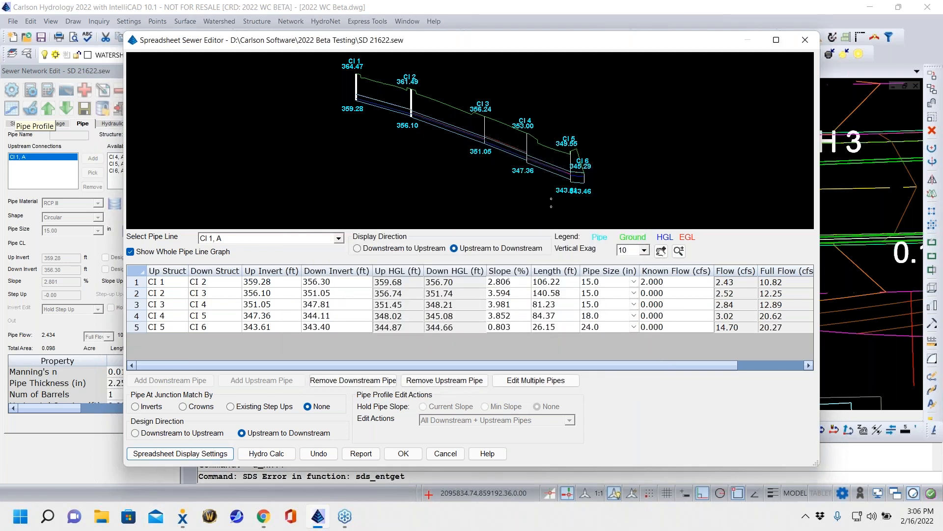
- Run the hydraulic calculation for the edited pipe line and accept the profile edits
{"action": "left_click", "coordinate": [268, 455]}
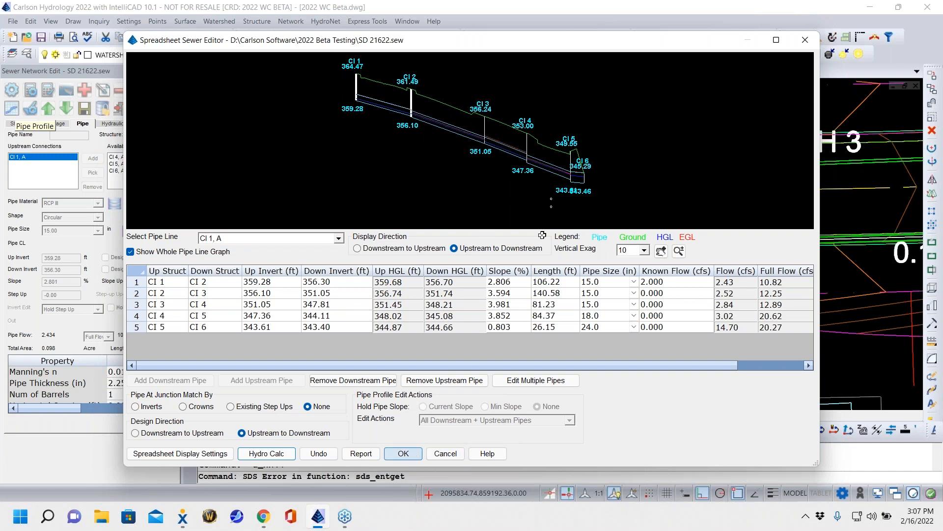
{"action": "left_click", "coordinate": [403, 454]}
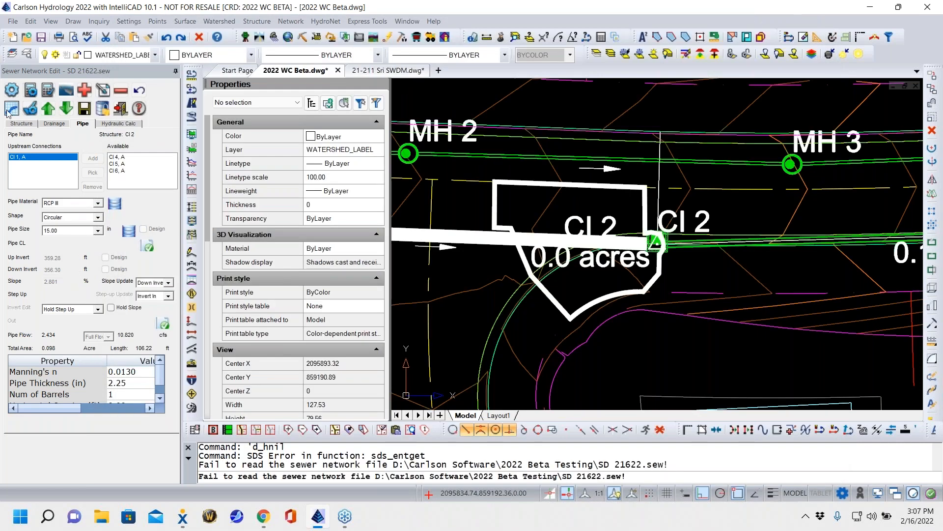
- Recalculate the storm sewer network, then check the data problem log and close it
{"action": "left_click", "coordinate": [31, 91]}
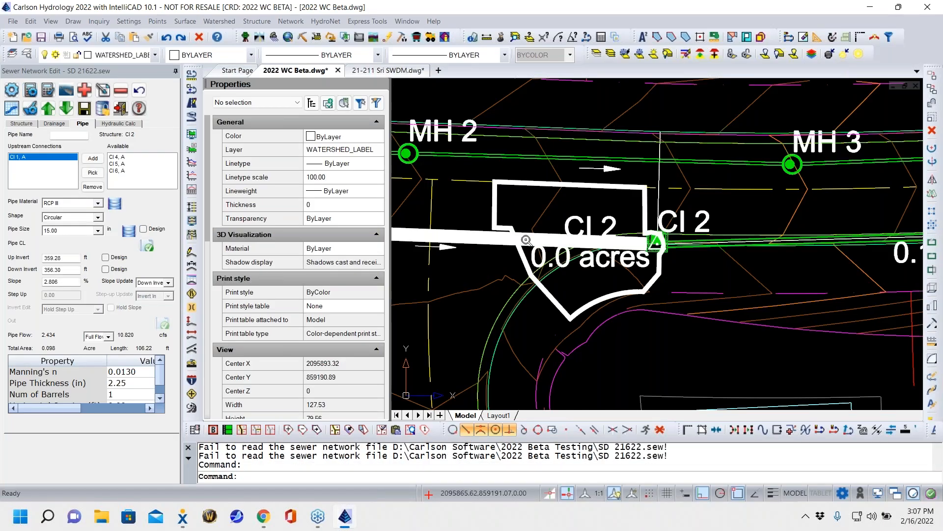
{"action": "left_click", "coordinate": [49, 91]}
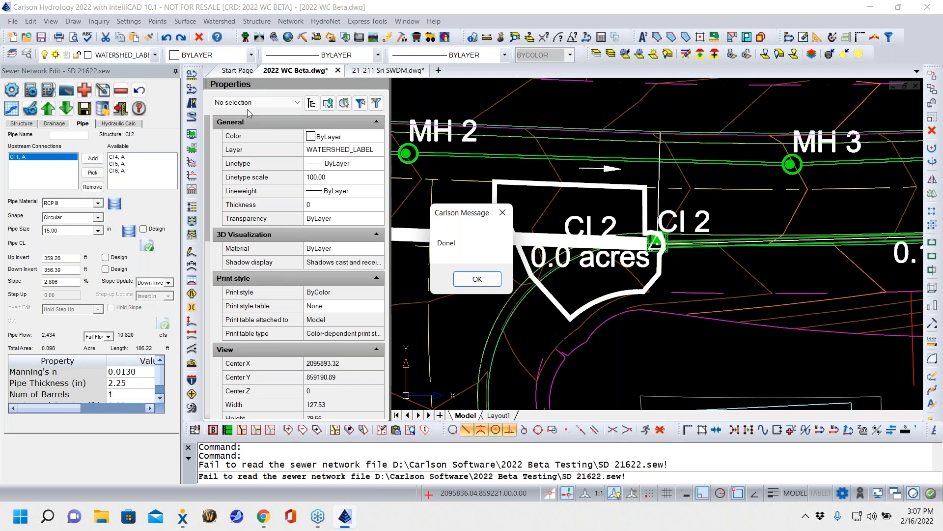
{"action": "left_click", "coordinate": [476, 279]}
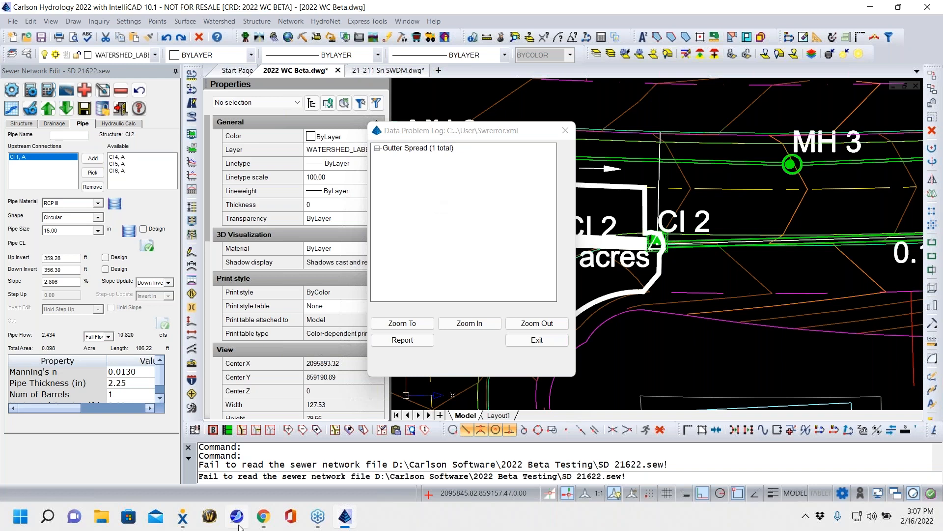
{"action": "left_click", "coordinate": [547, 342]}
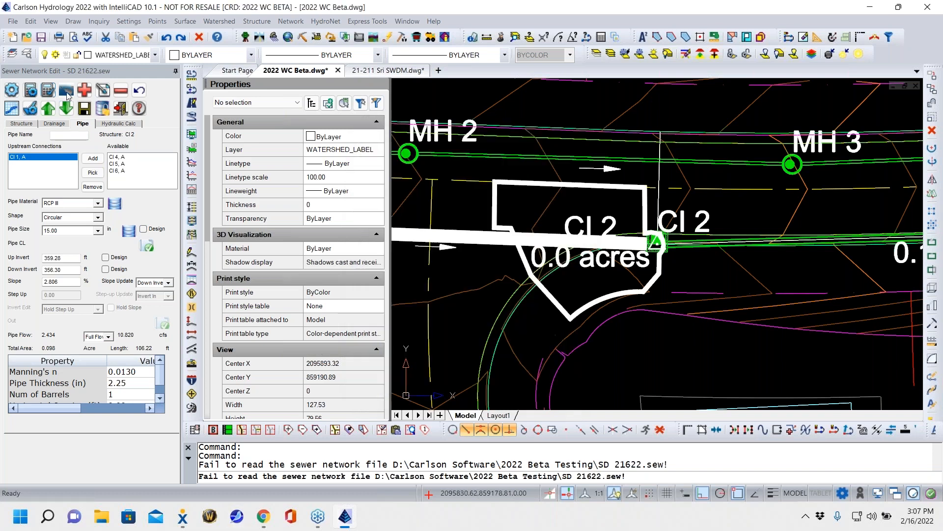
- Examine the plan layout of the storm sewer from CI 1 to CI 6, including the pond, adjoining lots and roads
{"action": "scroll", "coordinate": [580, 289], "scroll_direction": "down", "scroll_amount": 5}
{"action": "middle_click_drag", "start_coordinate": [579, 289], "coordinate": [569, 288]}
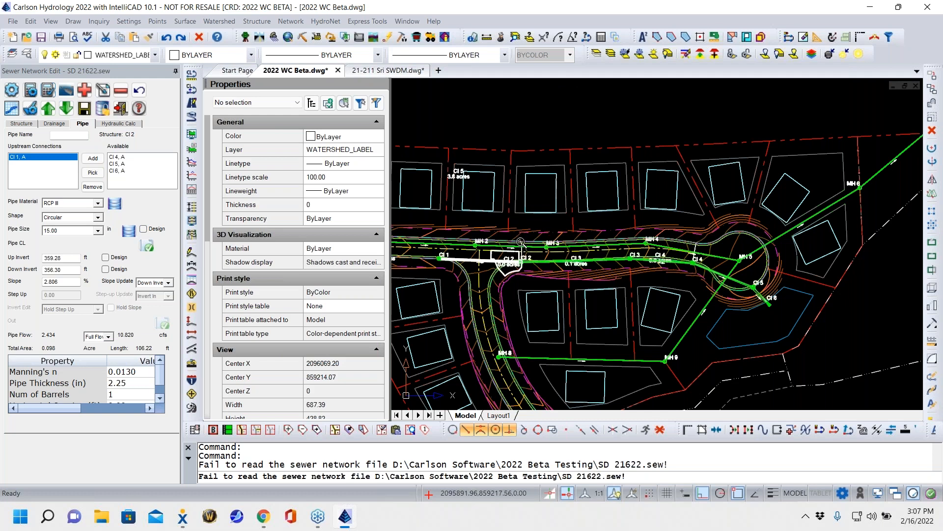
{"action": "middle_click_drag", "start_coordinate": [432, 127], "coordinate": [786, 249]}
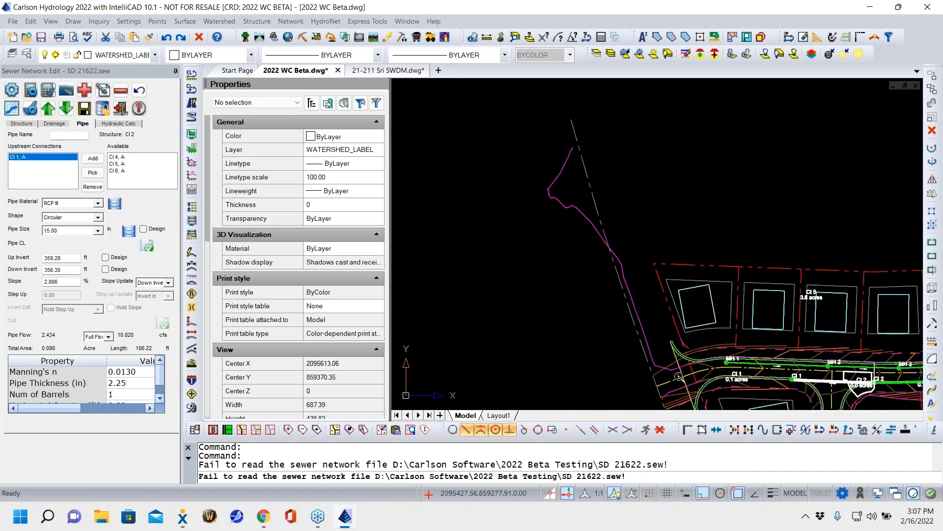
{"action": "scroll", "coordinate": [690, 312], "scroll_direction": "down", "scroll_amount": 4}
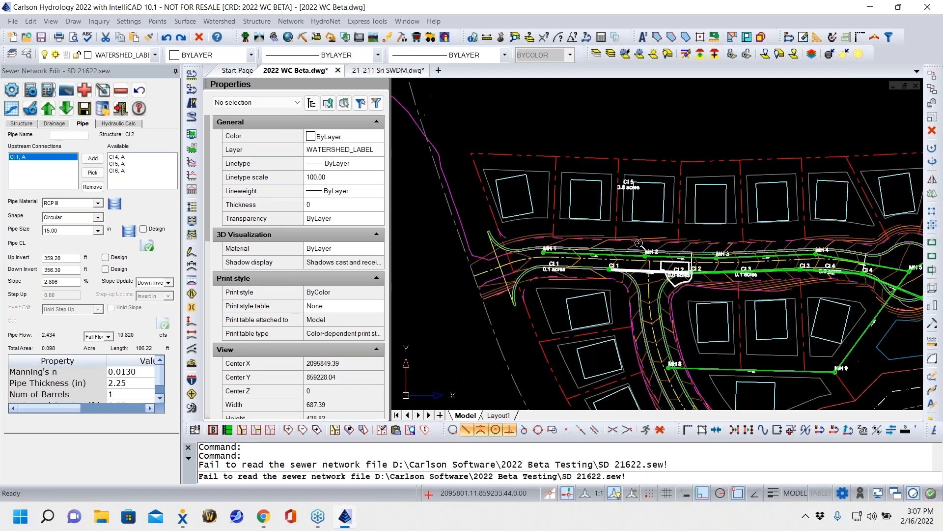
{"action": "middle_click_drag", "start_coordinate": [701, 272], "coordinate": [586, 259]}
{"action": "middle_click_drag", "start_coordinate": [597, 297], "coordinate": [616, 312]}
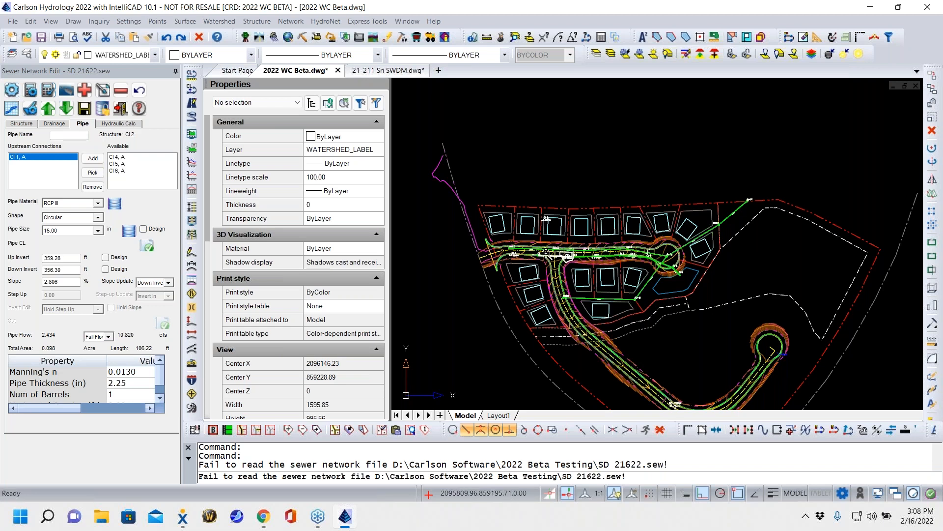
{"action": "scroll", "coordinate": [547, 254], "scroll_direction": "up", "scroll_amount": 8}
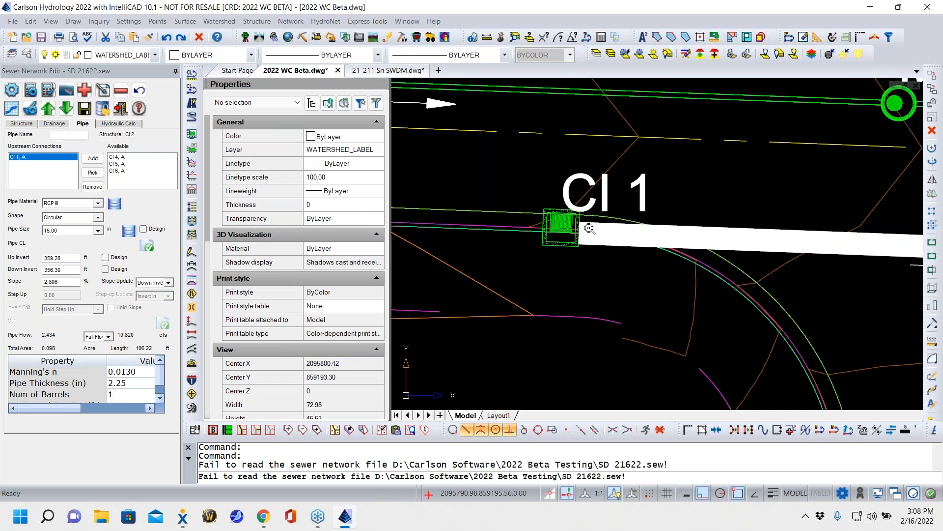
{"action": "scroll", "coordinate": [589, 229], "scroll_direction": "down", "scroll_amount": 5}
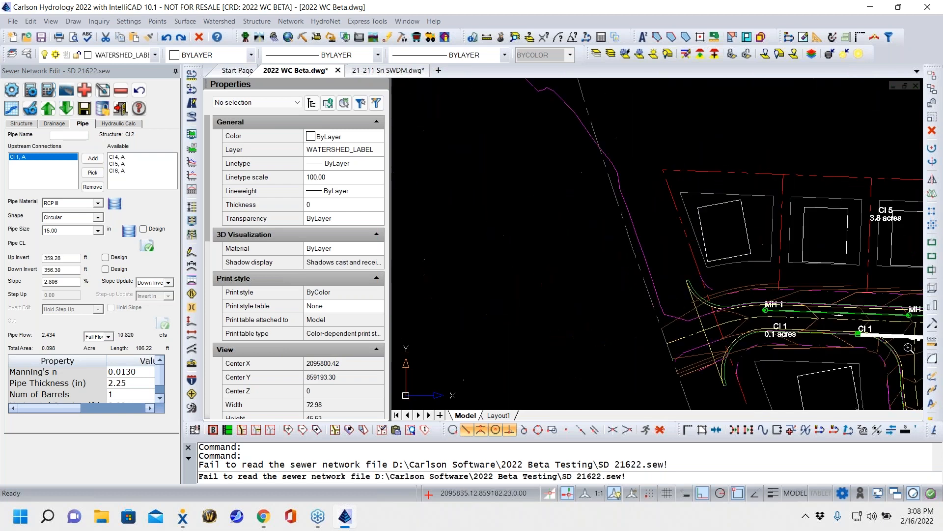
{"action": "middle_click_drag", "start_coordinate": [548, 206], "coordinate": [480, 196]}
{"action": "middle_click_drag", "start_coordinate": [823, 235], "coordinate": [624, 210]}
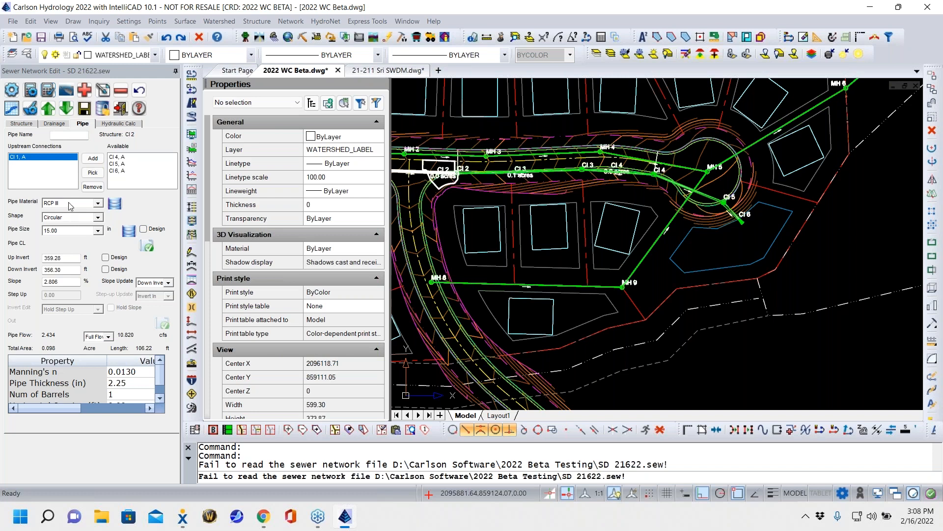
{"action": "middle_click_drag", "start_coordinate": [486, 215], "coordinate": [671, 242]}
{"action": "scroll", "coordinate": [577, 200], "scroll_direction": "up", "scroll_amount": 3}
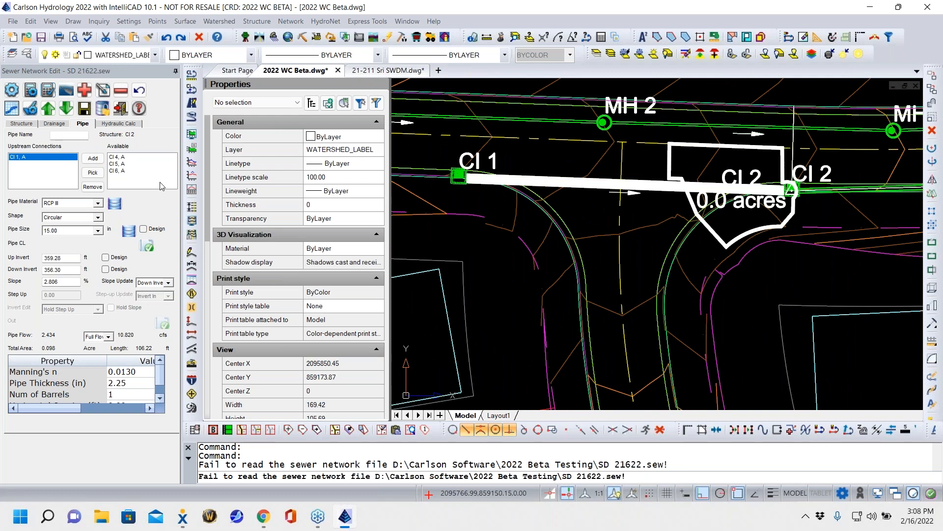
{"action": "scroll", "coordinate": [858, 300], "scroll_direction": "down", "scroll_amount": 5}
{"action": "middle_click_drag", "start_coordinate": [681, 251], "coordinate": [506, 155]}
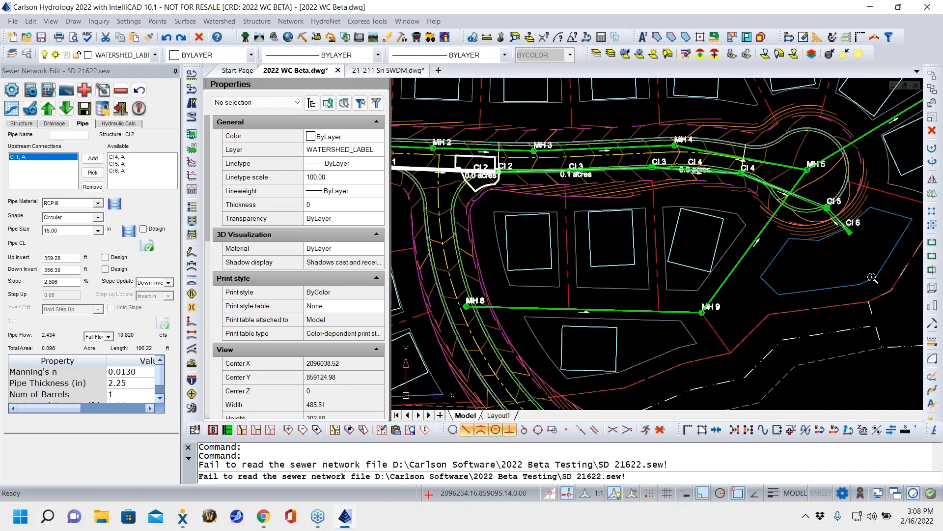
{"action": "scroll", "coordinate": [748, 269], "scroll_direction": "down", "scroll_amount": 4}
{"action": "middle_click_drag", "start_coordinate": [628, 245], "coordinate": [542, 228]}
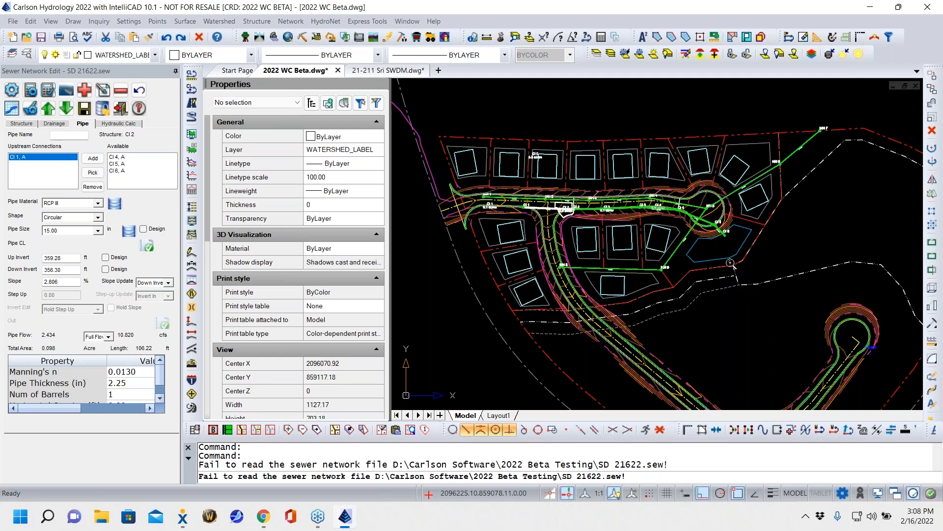
{"action": "scroll", "coordinate": [643, 217], "scroll_direction": "down", "scroll_amount": 7}
{"action": "middle_click_drag", "start_coordinate": [675, 262], "coordinate": [572, 310]}
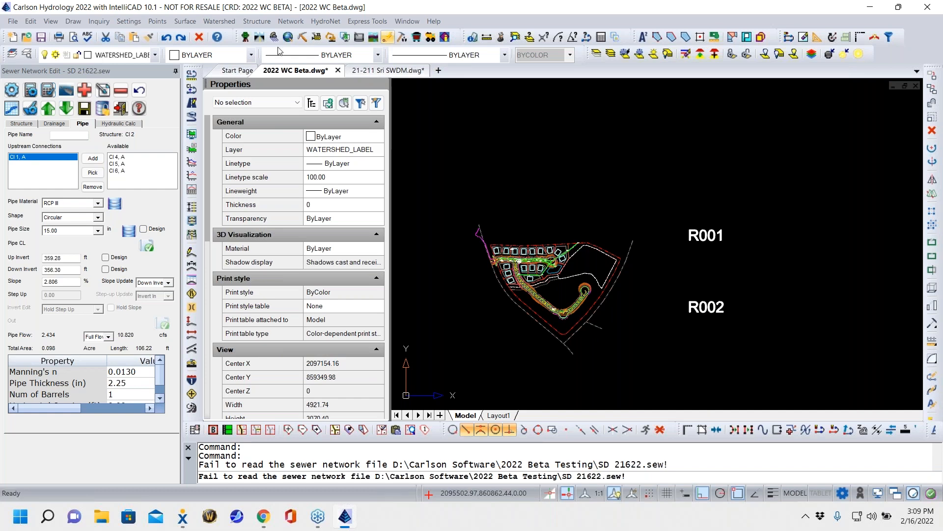
- Exit the sewer network editor and save the changes to the network
{"action": "left_click", "coordinate": [121, 108]}
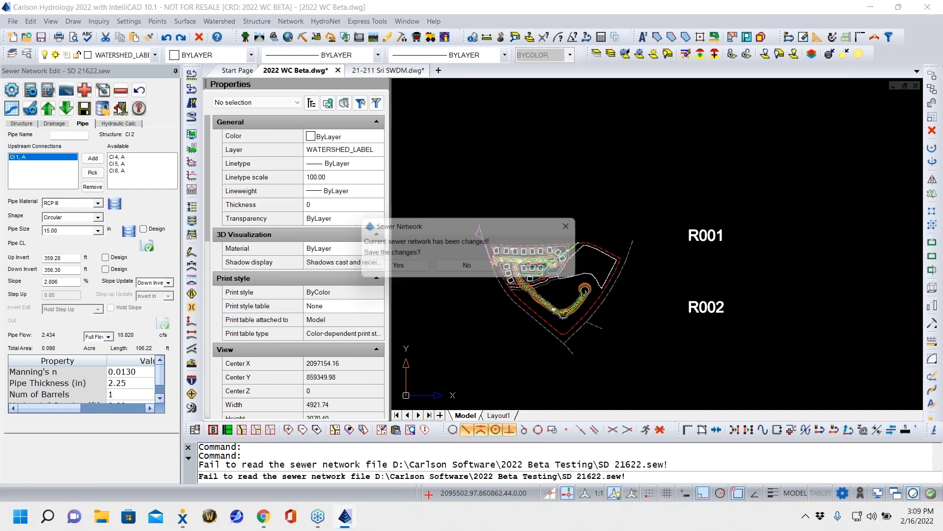
{"action": "left_click", "coordinate": [376, 271]}
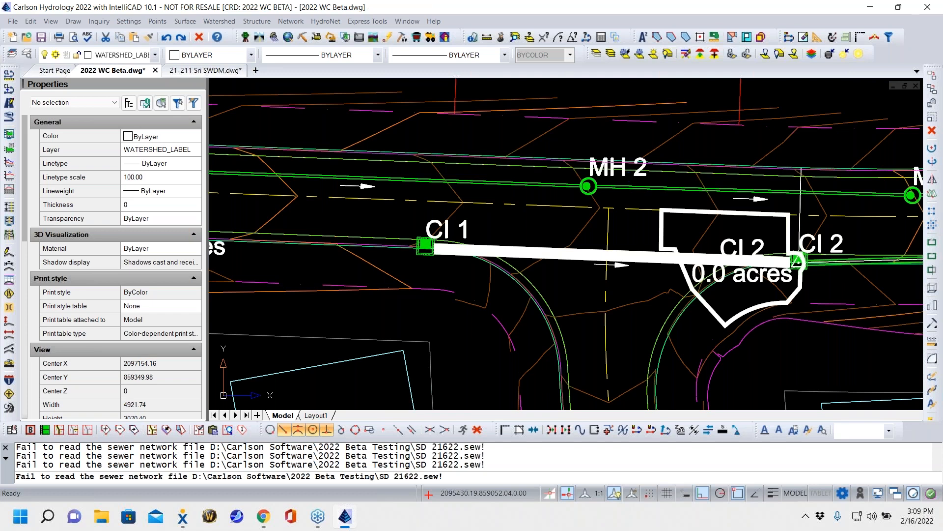
- Begin a sewer network profile drawing with CI 6 as the downstream structure and CI 1 as the upstream structure
{"action": "scroll", "coordinate": [339, 89], "scroll_direction": "down", "scroll_amount": 5}
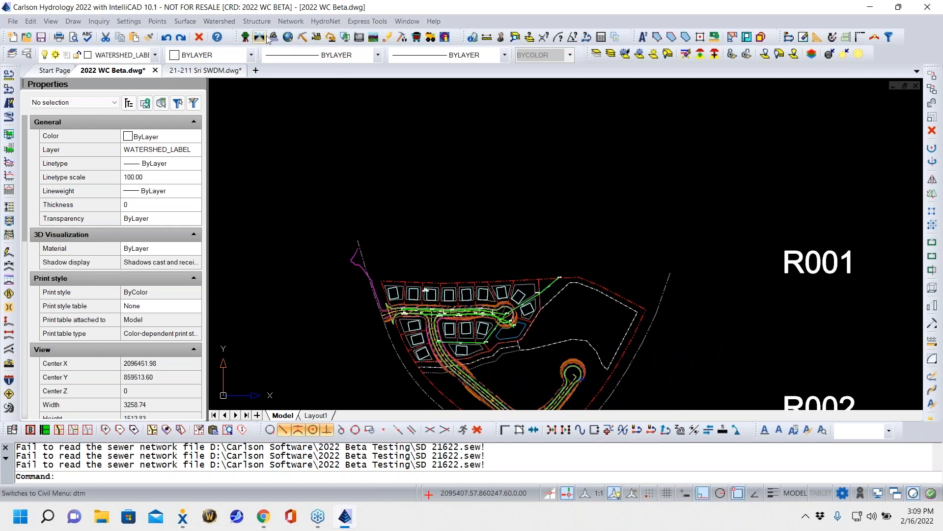
{"action": "left_click", "coordinate": [292, 22]}
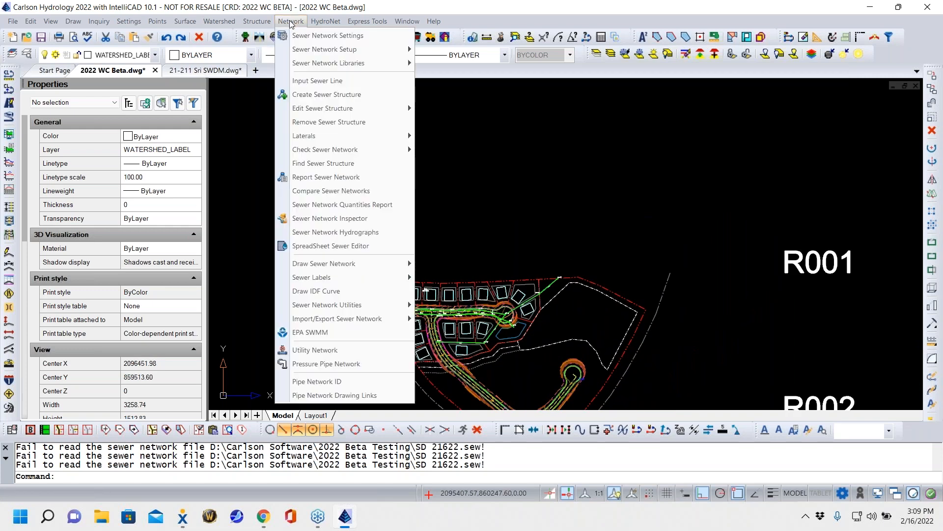
{"action": "mouse_move", "coordinate": [322, 266]}
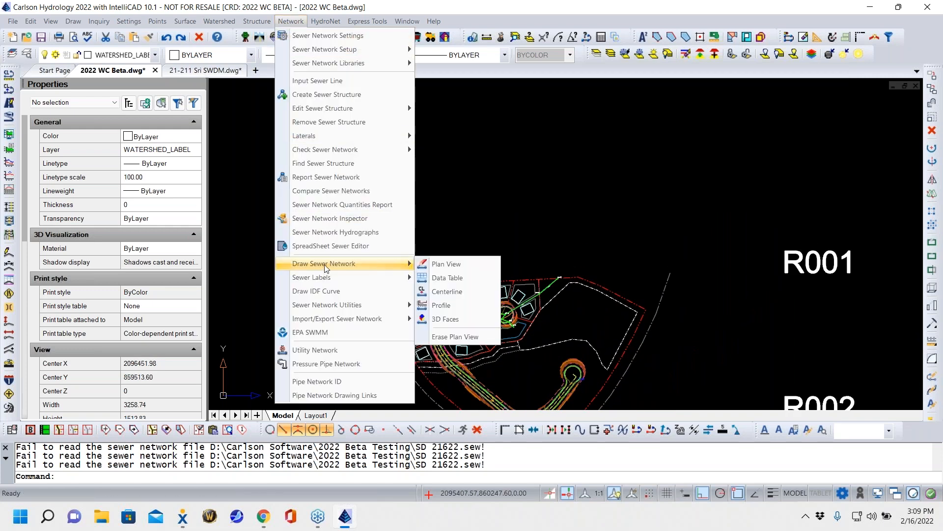
{"action": "left_click", "coordinate": [466, 307]}
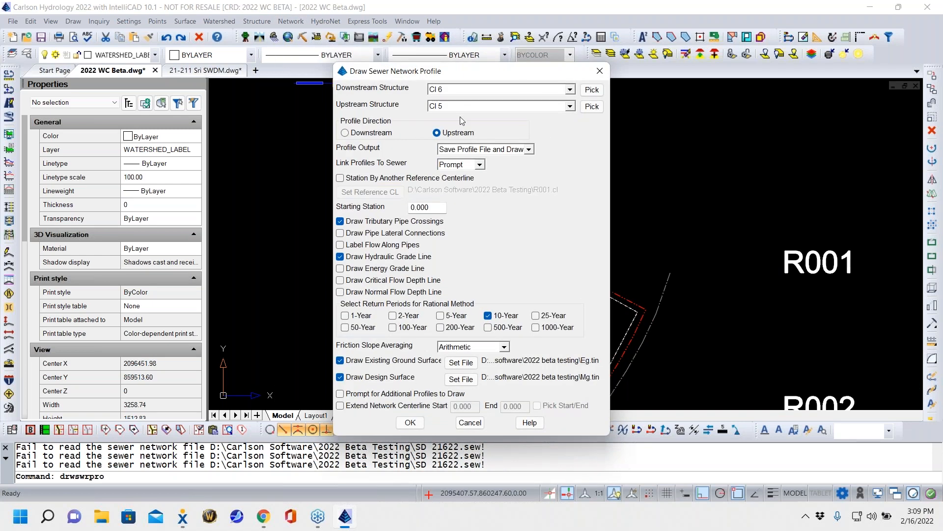
{"action": "left_click", "coordinate": [592, 90]}
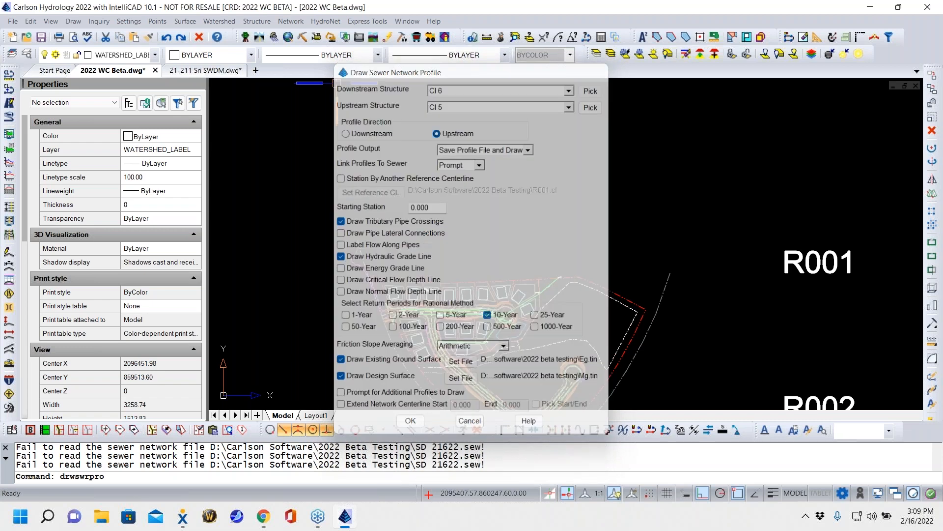
{"action": "left_click", "coordinate": [511, 328]}
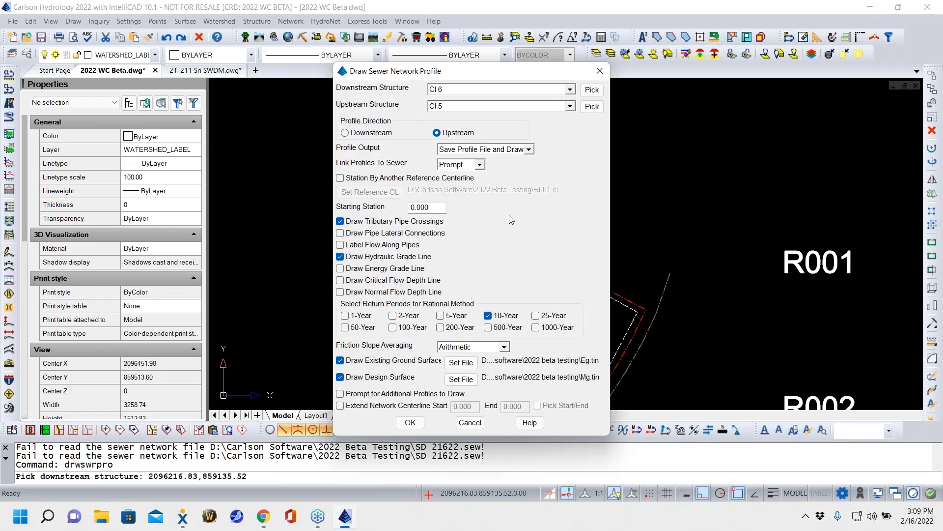
{"action": "left_click", "coordinate": [592, 106]}
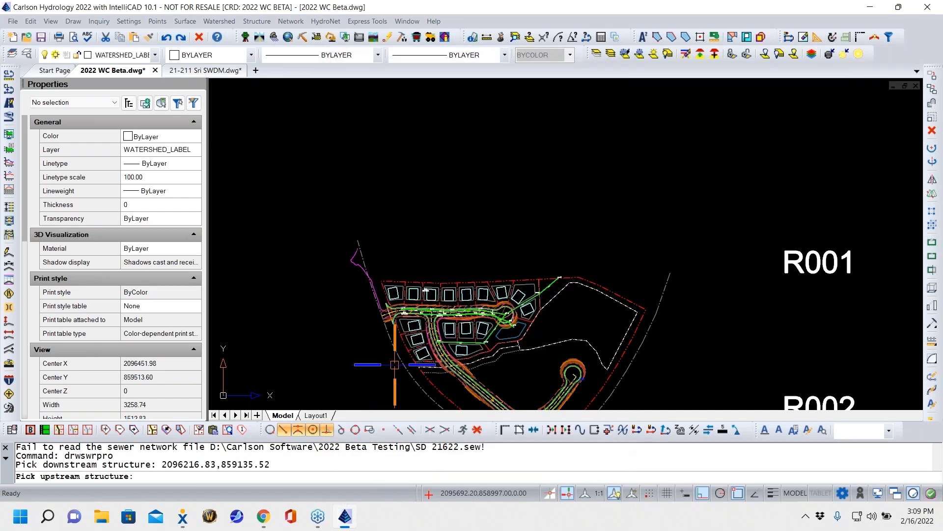
{"action": "scroll", "coordinate": [414, 322], "scroll_direction": "up", "scroll_amount": 5}
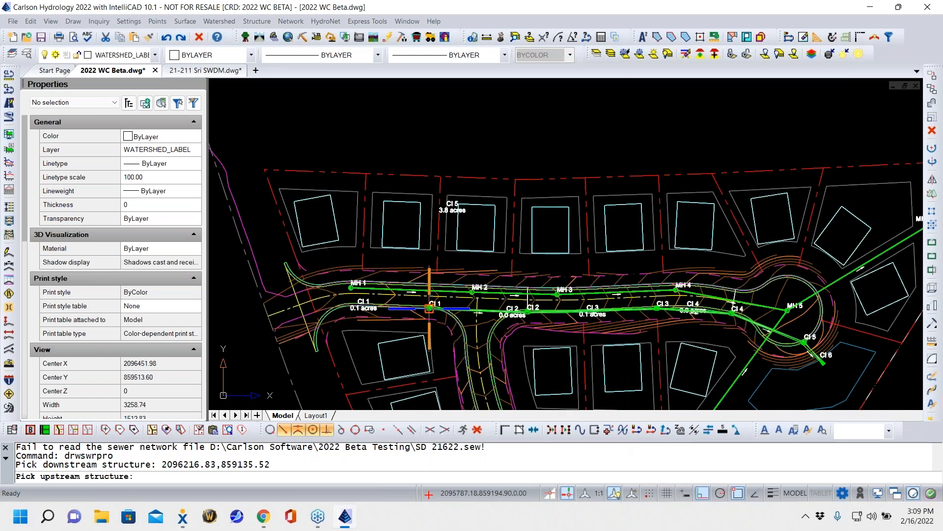
{"action": "left_click", "coordinate": [429, 308]}
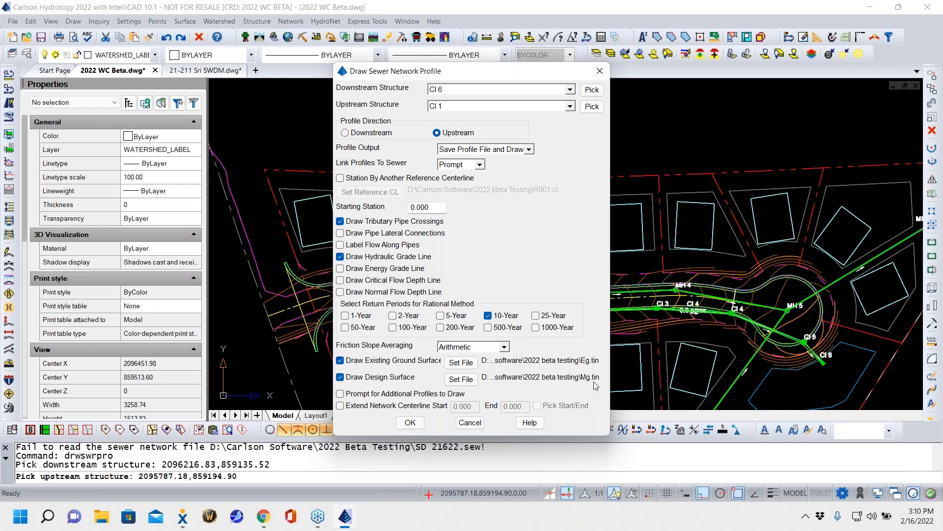
- Set the profile's design surface file to FG.tin
{"action": "left_click", "coordinate": [458, 379]}
{"action": "left_click", "coordinate": [210, 188]}
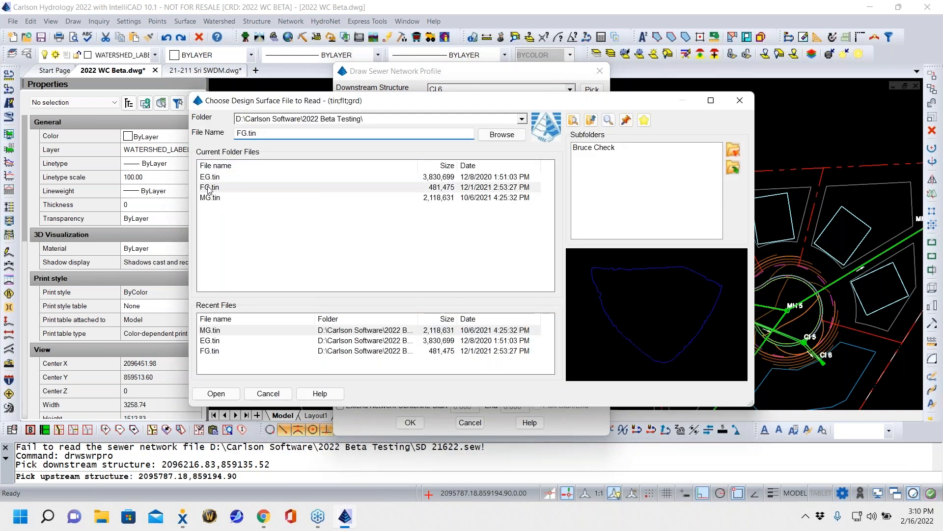
{"action": "left_click", "coordinate": [216, 393]}
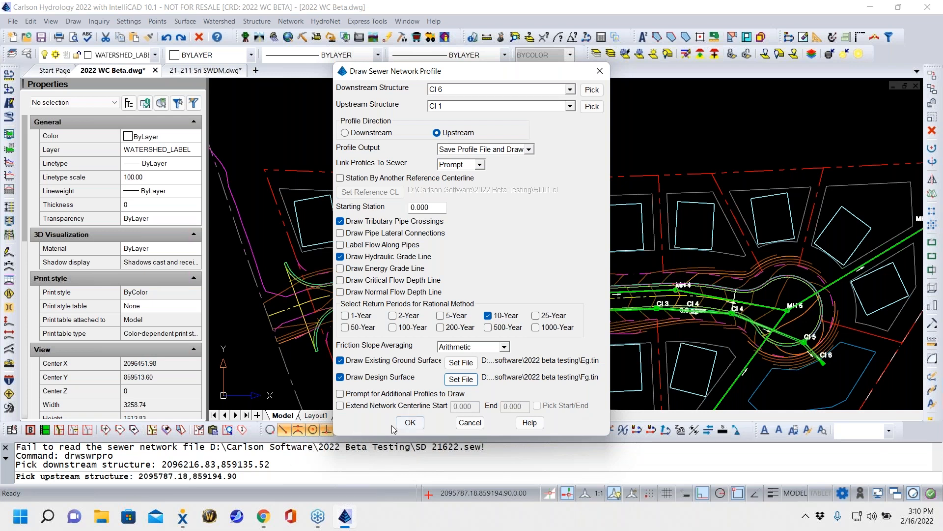
- Accept the network profile options and save the profile file as CI 6CI 1
{"action": "left_click", "coordinate": [410, 422]}
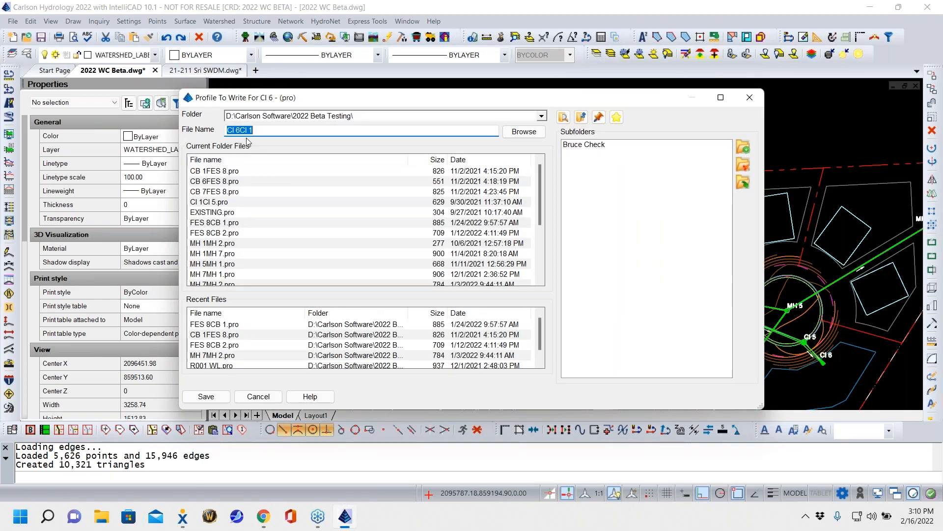
{"action": "left_click", "coordinate": [276, 128]}
{"action": "left_click_drag", "start_coordinate": [252, 129], "coordinate": [198, 130]}
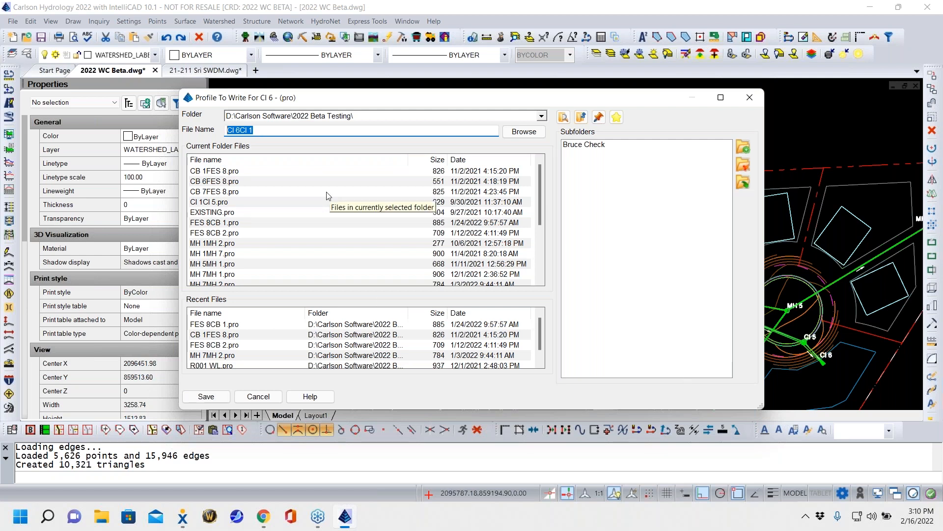
{"action": "left_click", "coordinate": [202, 394]}
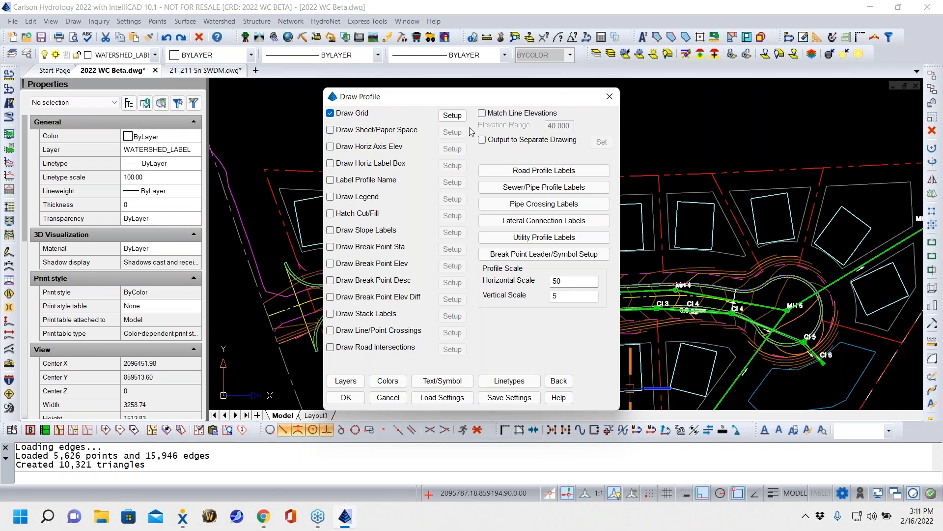
- Load the profile drawing settings from 2022 CSW-STORM-OUTFALL-PROFILES.pfs
{"action": "left_click", "coordinate": [442, 397]}
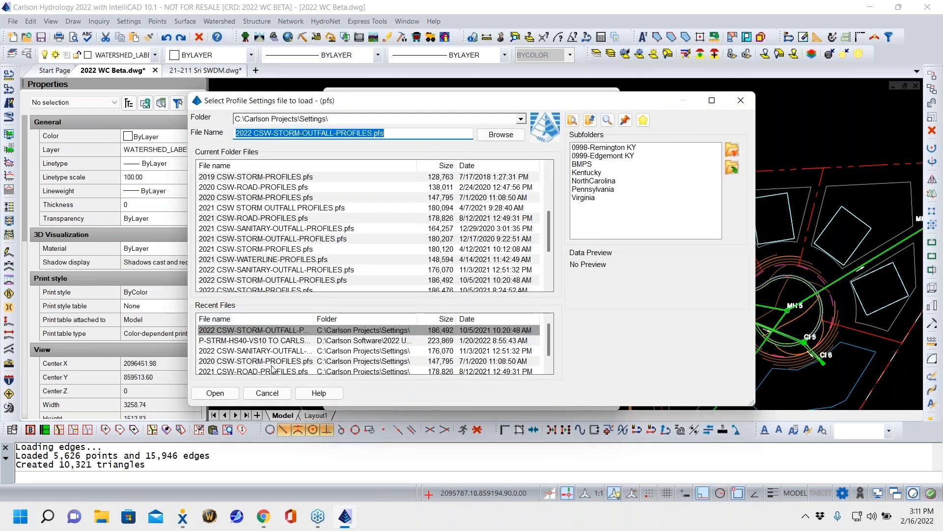
{"action": "left_click", "coordinate": [236, 330]}
{"action": "double_click", "coordinate": [235, 331]}
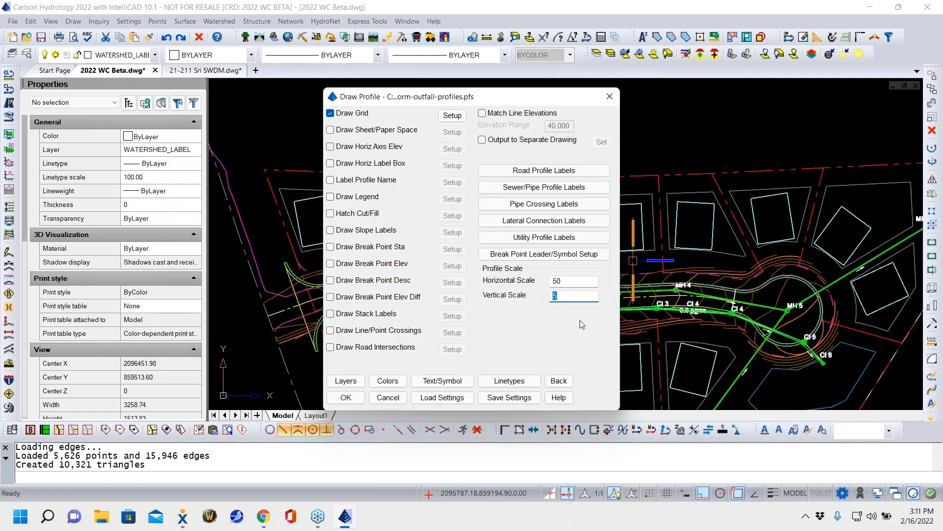
- Review the general and manhole options of the sewer/pipe profile labels and accept them
{"action": "left_click", "coordinate": [536, 191]}
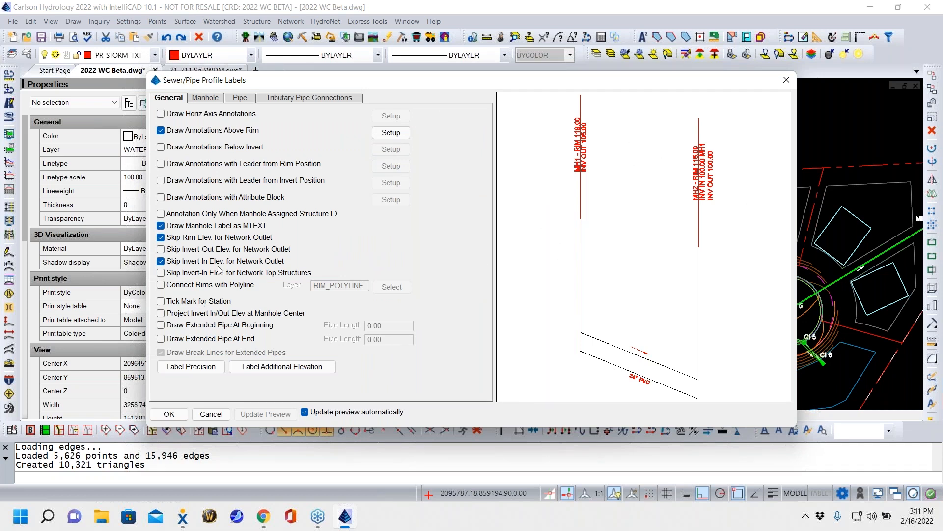
{"action": "left_click", "coordinate": [206, 99]}
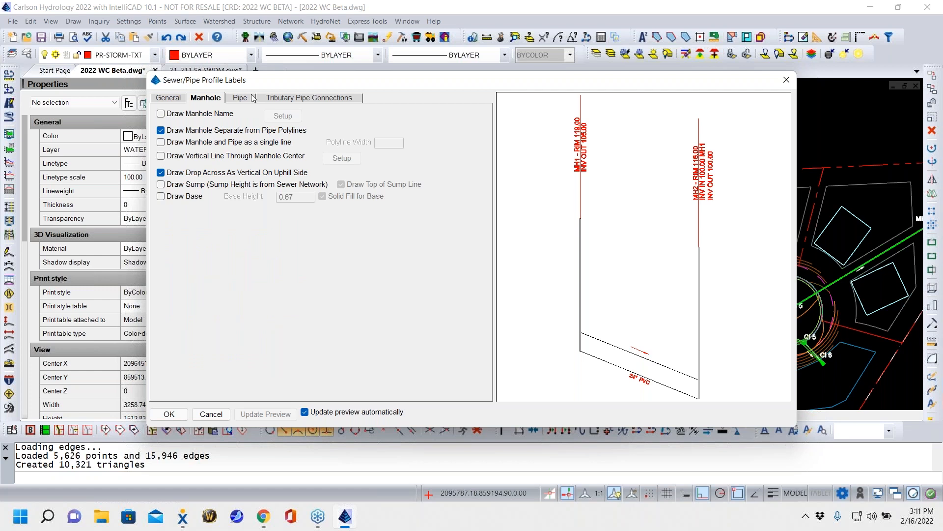
{"action": "left_click", "coordinate": [160, 99]}
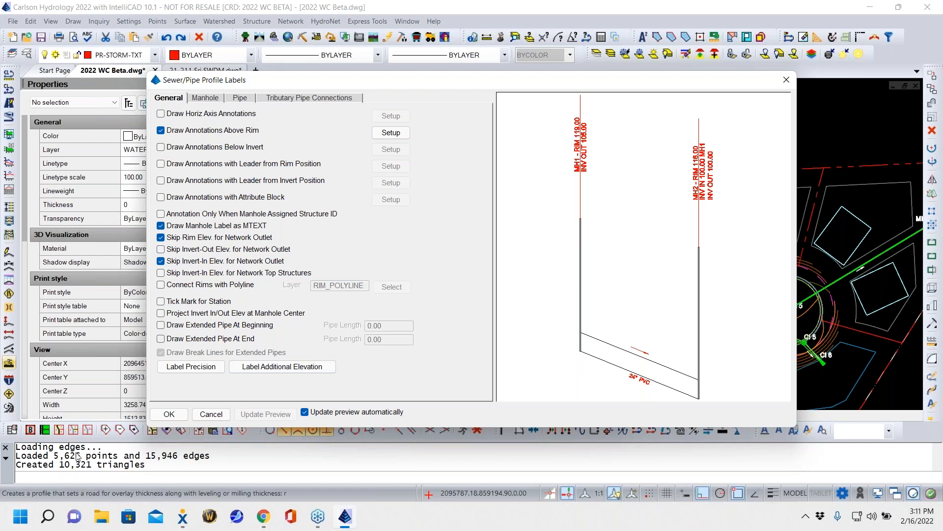
{"action": "left_click", "coordinate": [182, 412]}
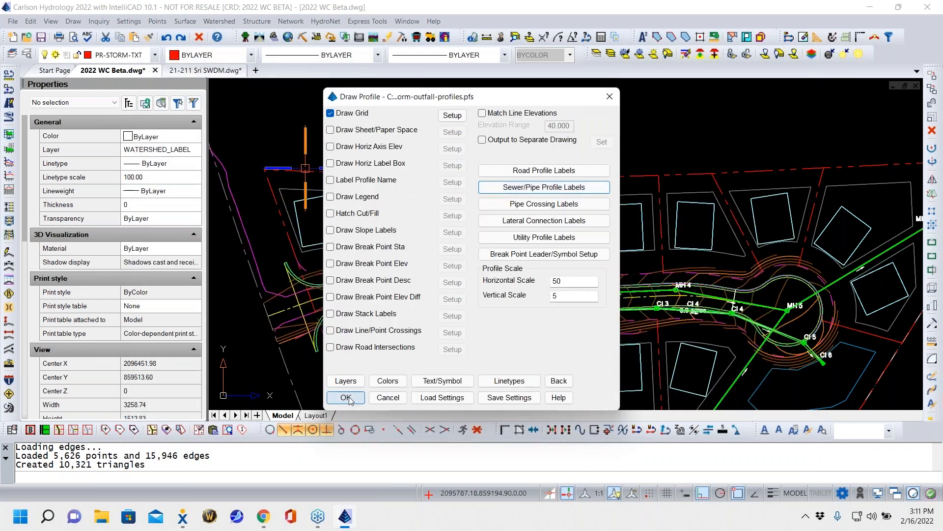
- Accept the profile settings and the grid range of stations -50 to 500 and elevations 310 to 385, checking pipe crossings against SS.sew
{"action": "left_click", "coordinate": [346, 397]}
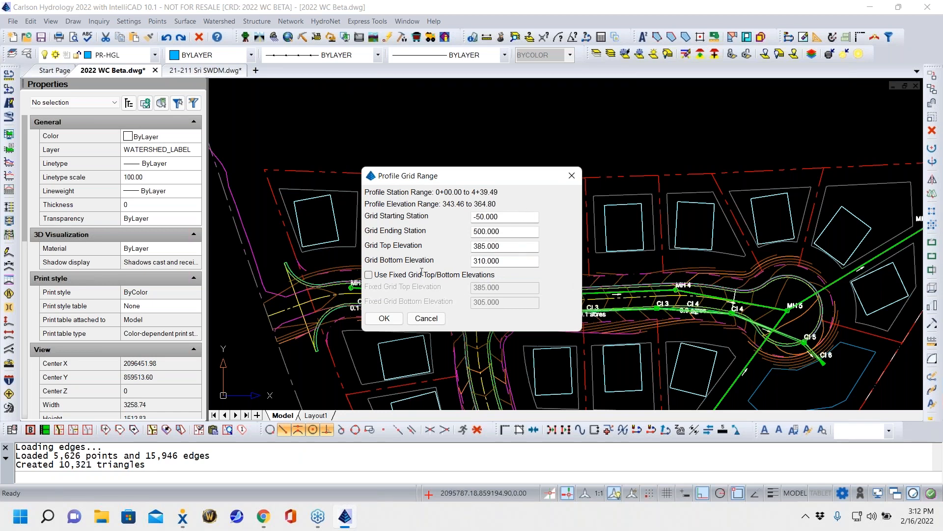
{"action": "left_click", "coordinate": [382, 319]}
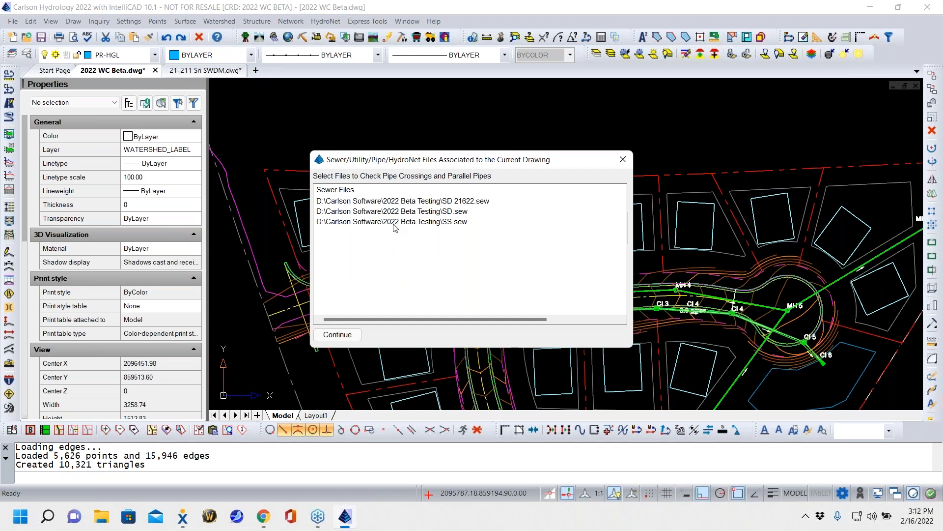
{"action": "left_click", "coordinate": [421, 222]}
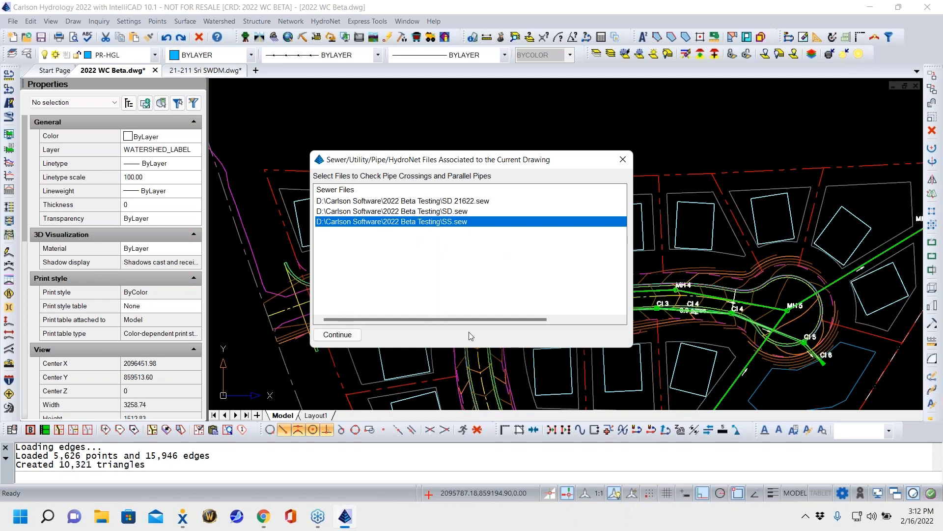
{"action": "left_click", "coordinate": [346, 335]}
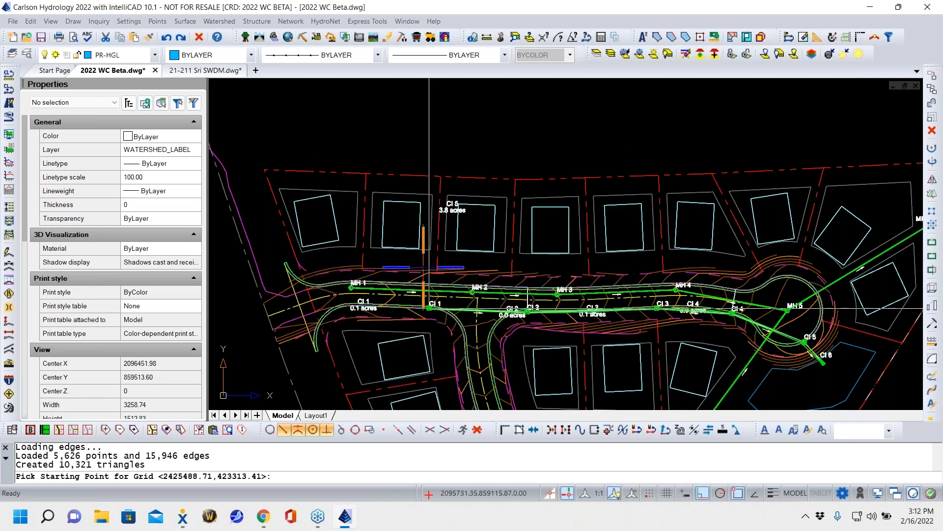
- Place the profile grid in the empty area above the site plan
{"action": "scroll", "coordinate": [457, 227], "scroll_direction": "down", "scroll_amount": 5}
{"action": "middle_click_drag", "start_coordinate": [452, 233], "coordinate": [498, 393]}
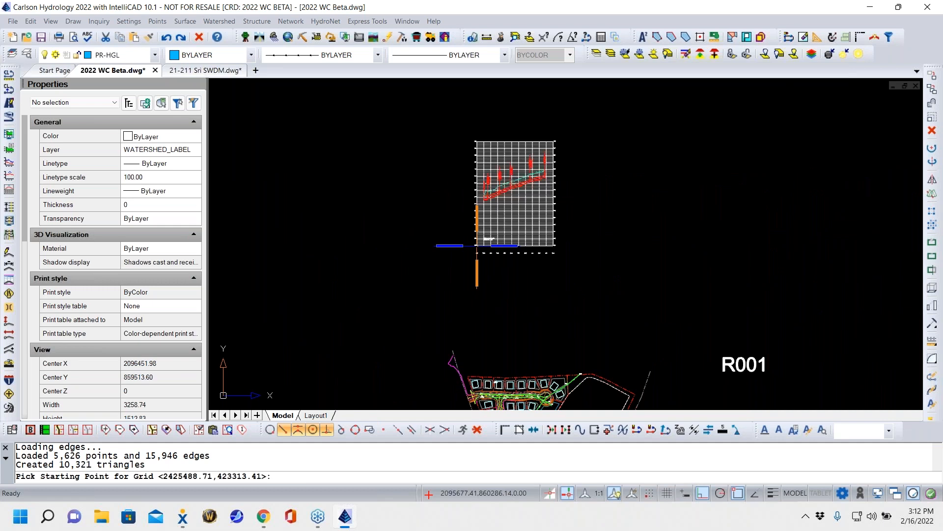
{"action": "left_click", "coordinate": [477, 246]}
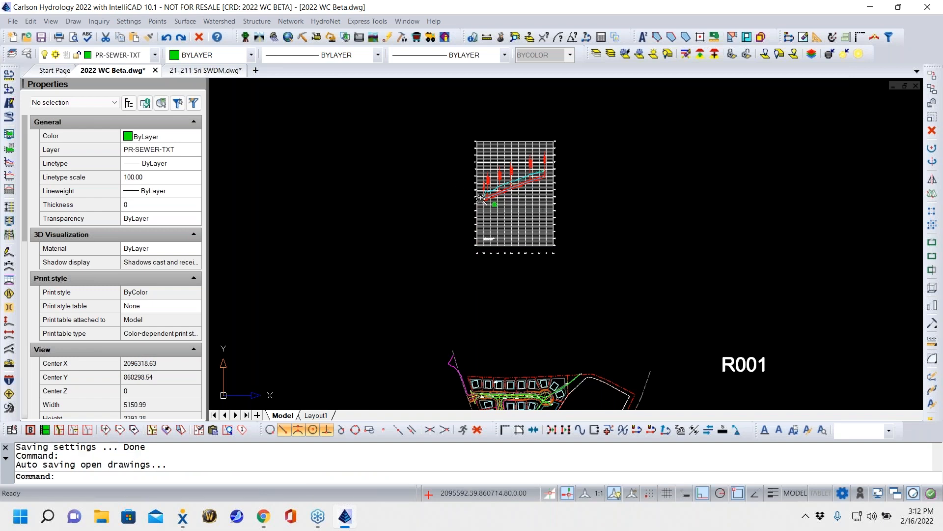
- Examine the drawn profile's structures, pipes, hydraulic grade line and crossing labels between CI 6 and CI 1
{"action": "scroll", "coordinate": [489, 213], "scroll_direction": "up", "scroll_amount": 10}
{"action": "middle_click_drag", "start_coordinate": [493, 236], "coordinate": [409, 344]}
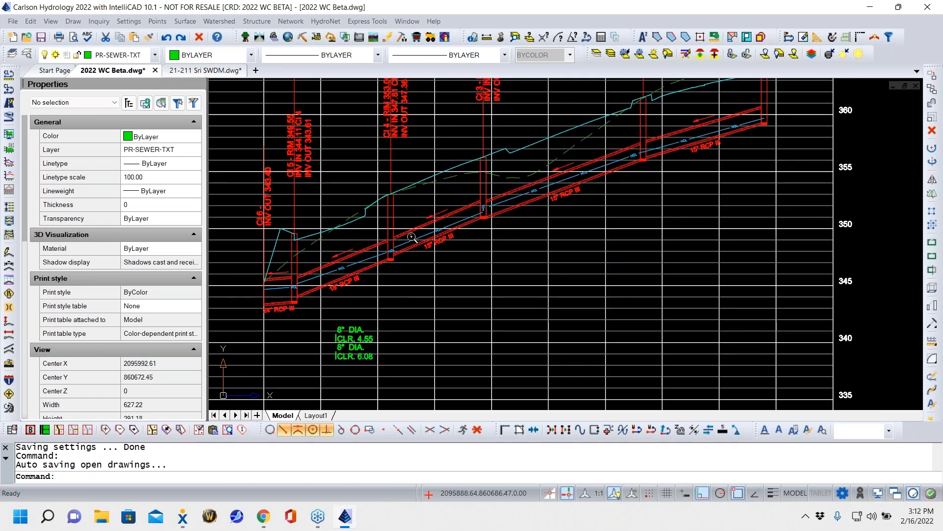
{"action": "middle_click_drag", "start_coordinate": [329, 255], "coordinate": [410, 226]}
{"action": "middle_click_drag", "start_coordinate": [615, 259], "coordinate": [527, 375]}
{"action": "scroll", "coordinate": [697, 307], "scroll_direction": "down", "scroll_amount": 3}
{"action": "scroll", "coordinate": [564, 297], "scroll_direction": "up", "scroll_amount": 2}
{"action": "scroll", "coordinate": [497, 285], "scroll_direction": "down", "scroll_amount": 2}
{"action": "scroll", "coordinate": [453, 268], "scroll_direction": "up", "scroll_amount": 3}
{"action": "mouse_move", "coordinate": [449, 285]}
{"action": "middle_mouse_down"}
{"action": "mouse_move", "coordinate": [562, 278]}
{"action": "mouse_move", "coordinate": [398, 362]}
{"action": "mouse_move", "coordinate": [339, 379]}
{"action": "middle_mouse_up"}
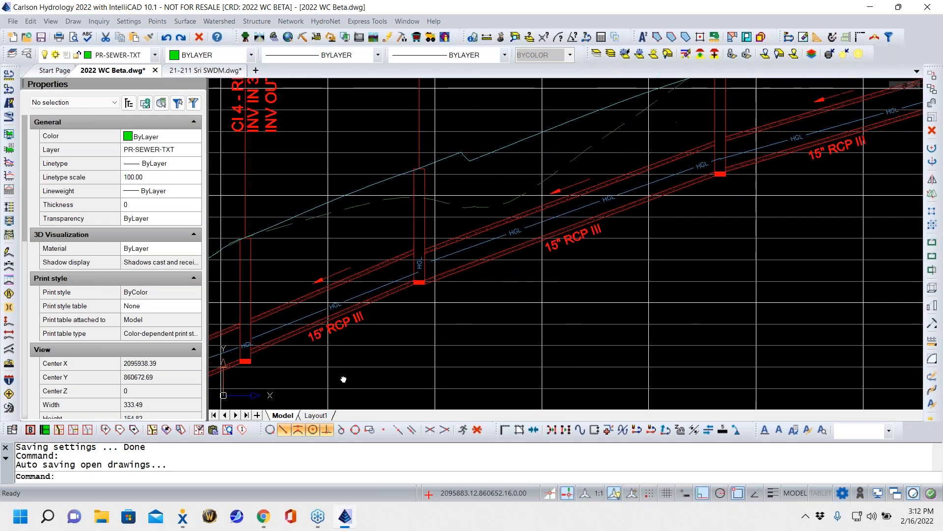
- Start graphically moving sewer entities in the profile, working at the base of CI 3
{"action": "left_click", "coordinate": [291, 21]}
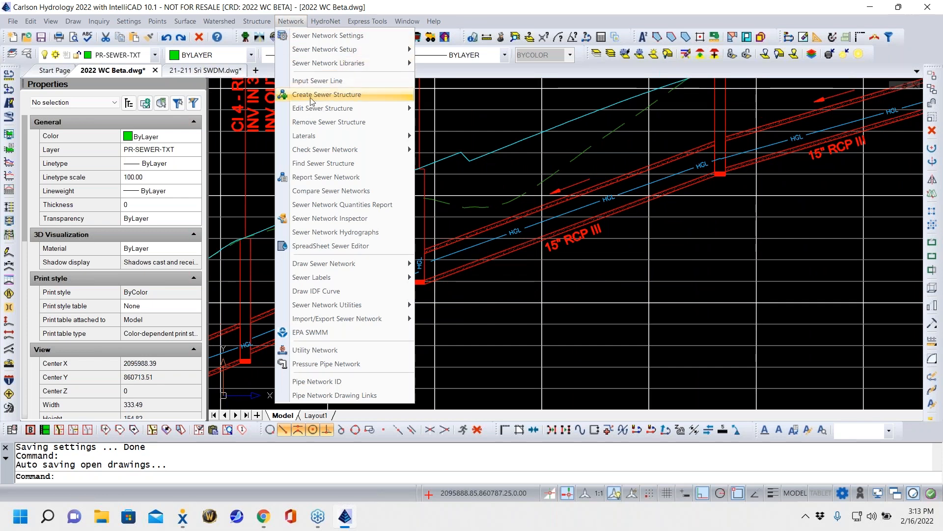
{"action": "mouse_move", "coordinate": [310, 111]}
{"action": "left_click", "coordinate": [449, 136]}
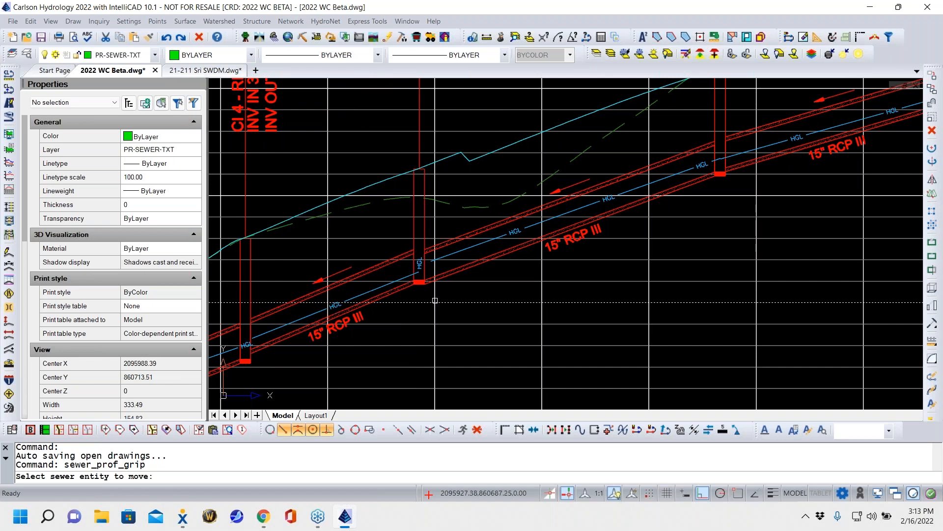
{"action": "scroll", "coordinate": [444, 283], "scroll_direction": "up", "scroll_amount": 4}
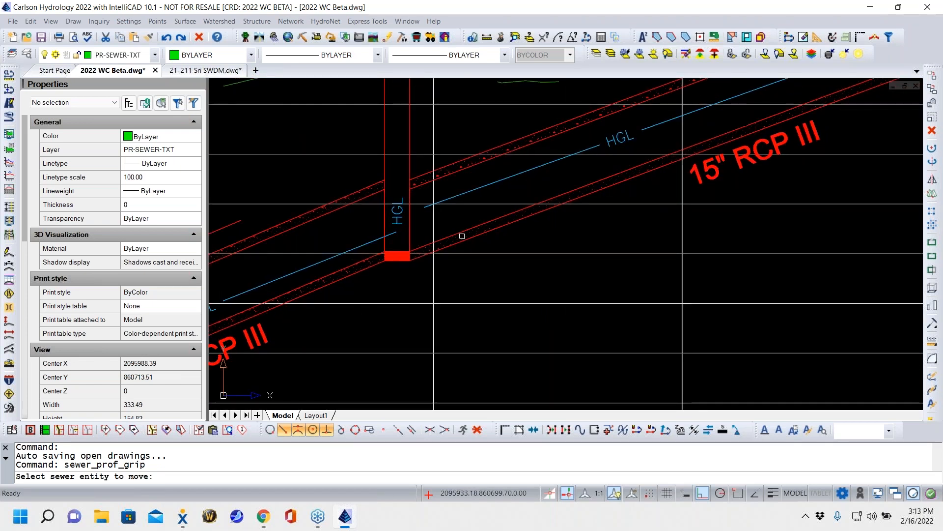
{"action": "scroll", "coordinate": [460, 231], "scroll_direction": "up", "scroll_amount": 5}
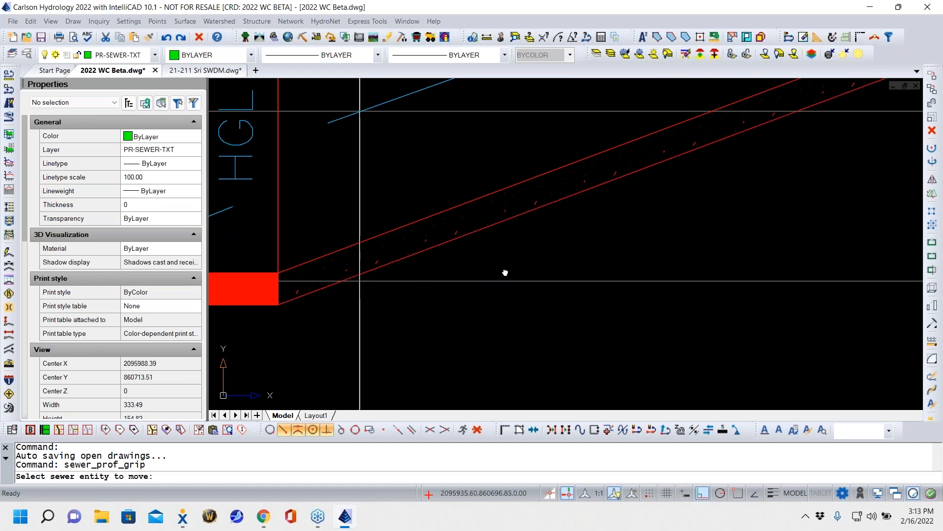
{"action": "middle_click_drag", "start_coordinate": [496, 270], "coordinate": [649, 250]}
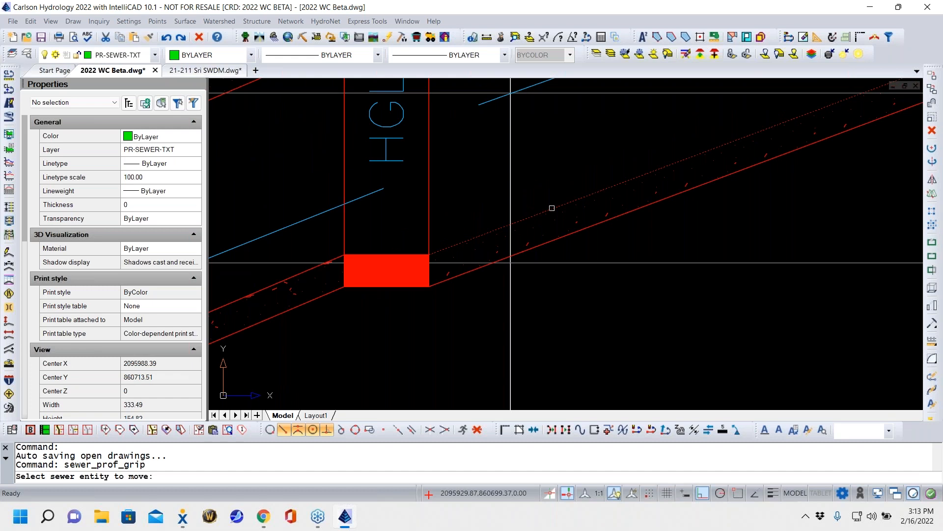
{"action": "left_click", "coordinate": [552, 207]}
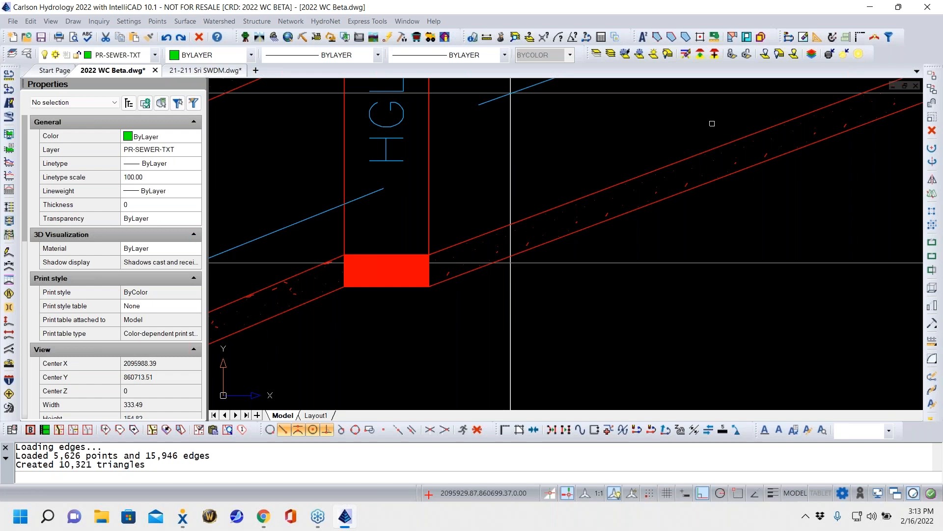
{"action": "scroll", "coordinate": [566, 146], "scroll_direction": "down", "scroll_amount": 7}
{"action": "middle_click_drag", "start_coordinate": [553, 274], "coordinate": [301, 395]}
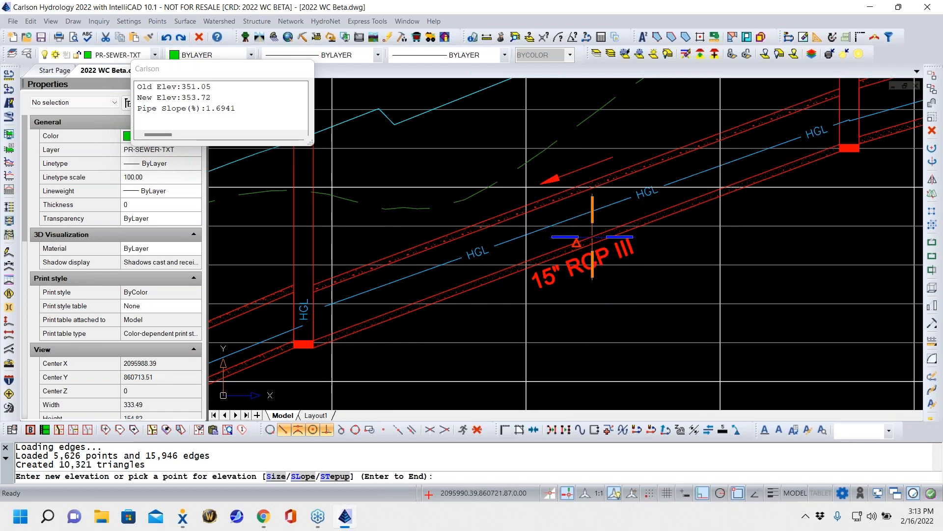
{"action": "key", "text": "Escape"}
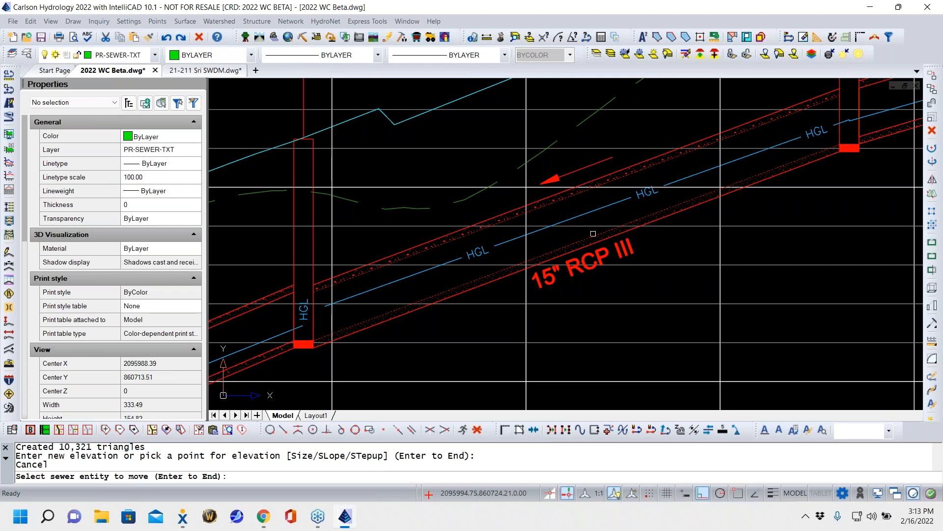
{"action": "left_click", "coordinate": [593, 233]}
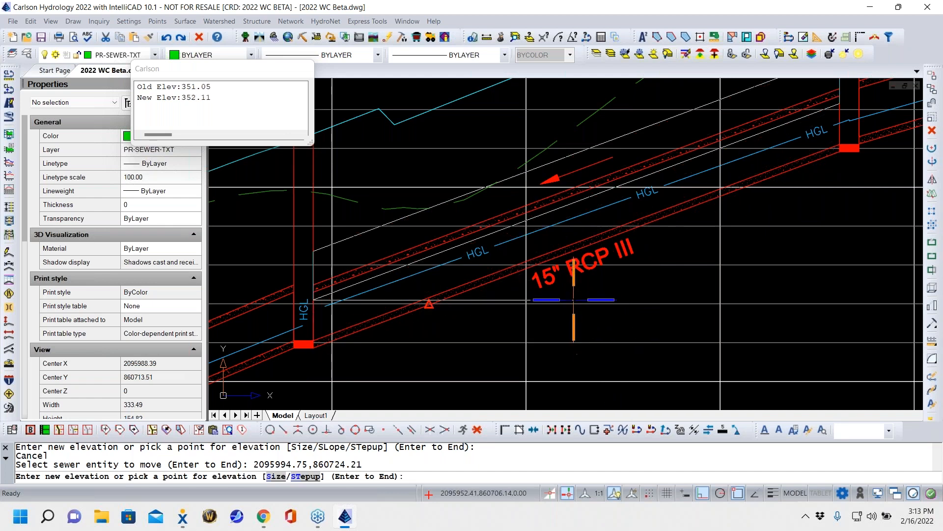
{"action": "key", "text": "Escape"}
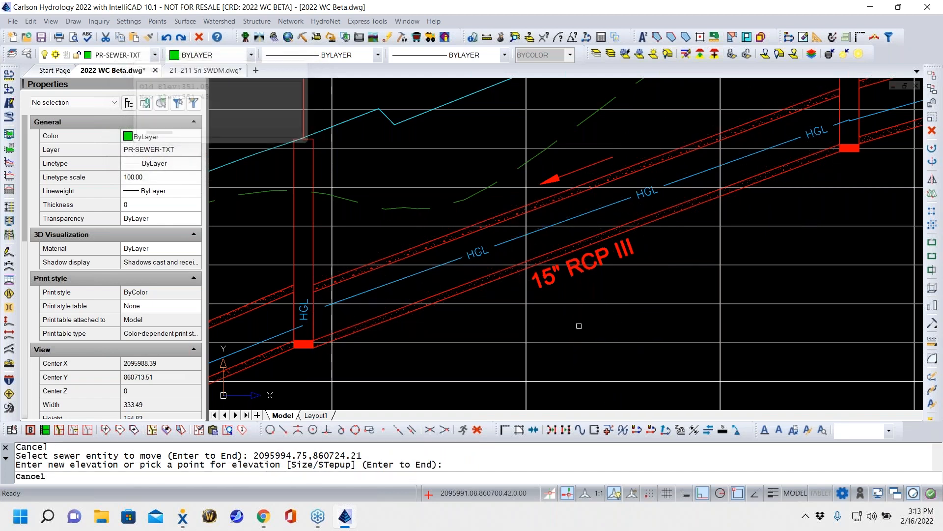
{"action": "left_click", "coordinate": [833, 144]}
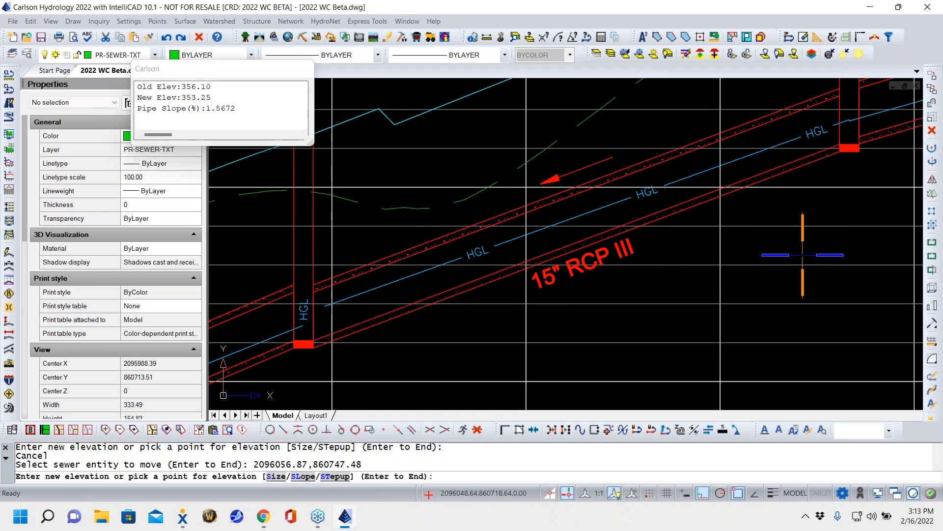
{"action": "key", "text": "Escape"}
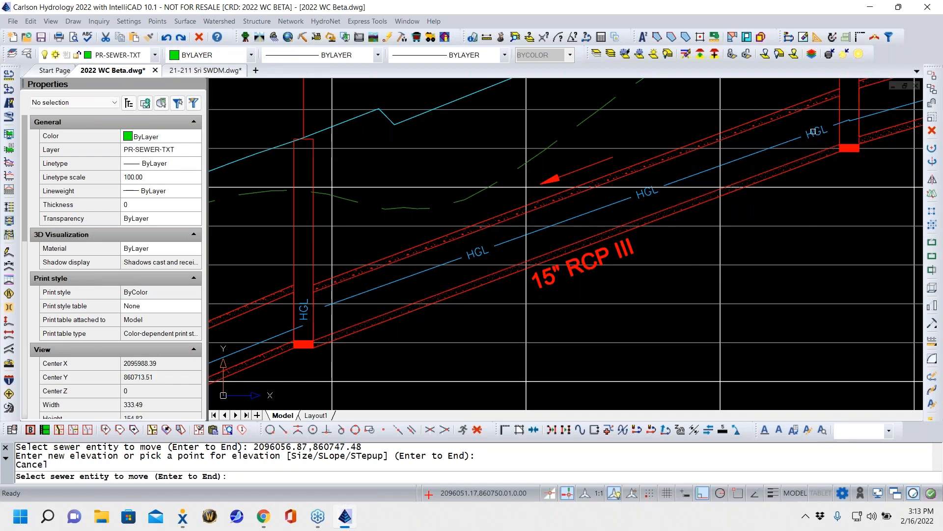
- Give the 15" RCP III pipe from CI 2 a step-up of 0.2 where it enters CI 3
{"action": "scroll", "coordinate": [713, 197], "scroll_direction": "down", "scroll_amount": 4}
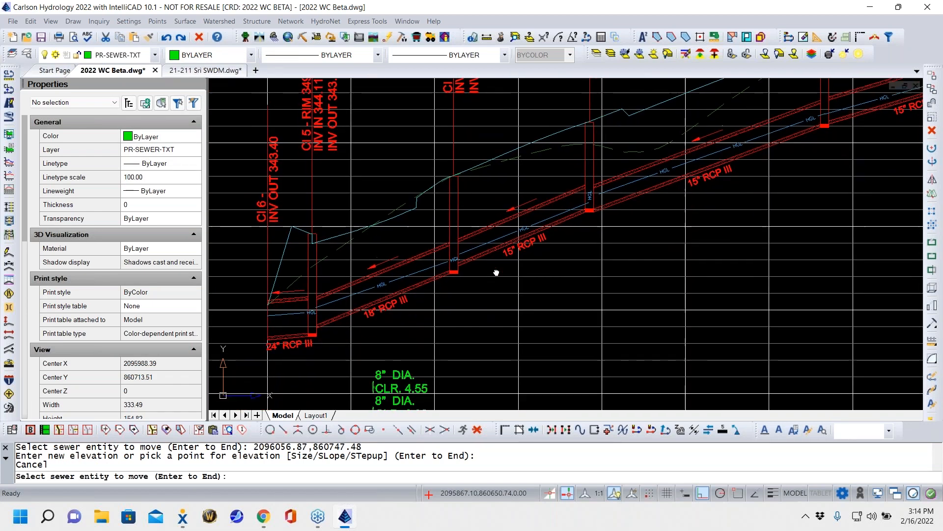
{"action": "scroll", "coordinate": [585, 275], "scroll_direction": "up", "scroll_amount": 4}
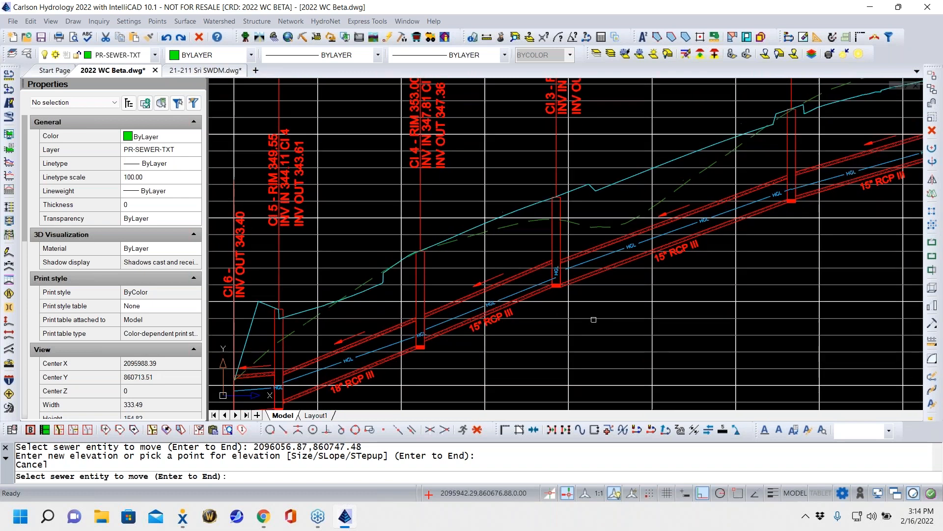
{"action": "middle_click_drag", "start_coordinate": [585, 333], "coordinate": [513, 323]}
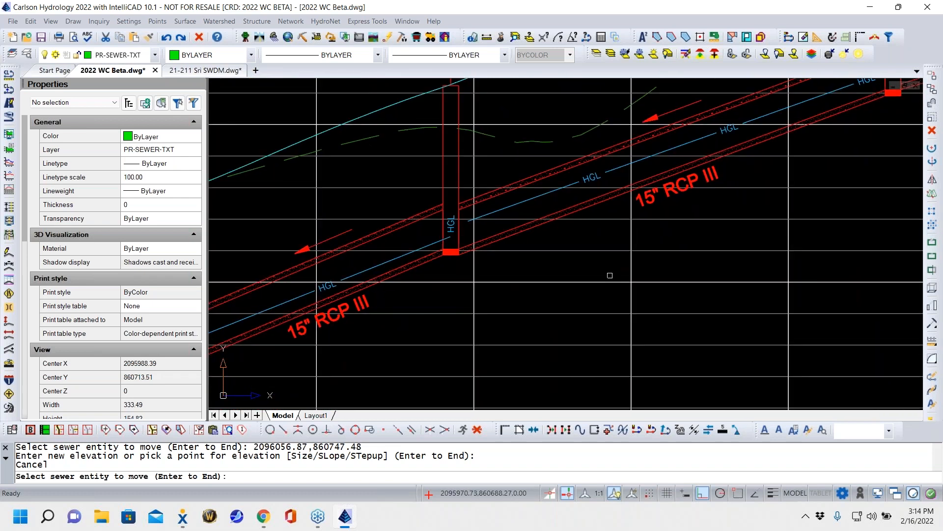
{"action": "left_click", "coordinate": [466, 244]}
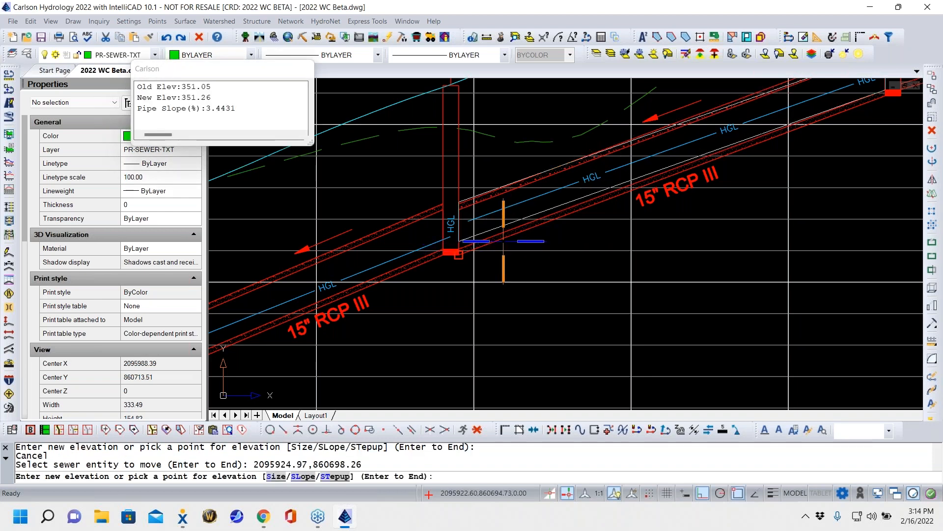
{"action": "scroll", "coordinate": [634, 201], "scroll_direction": "down", "scroll_amount": 5}
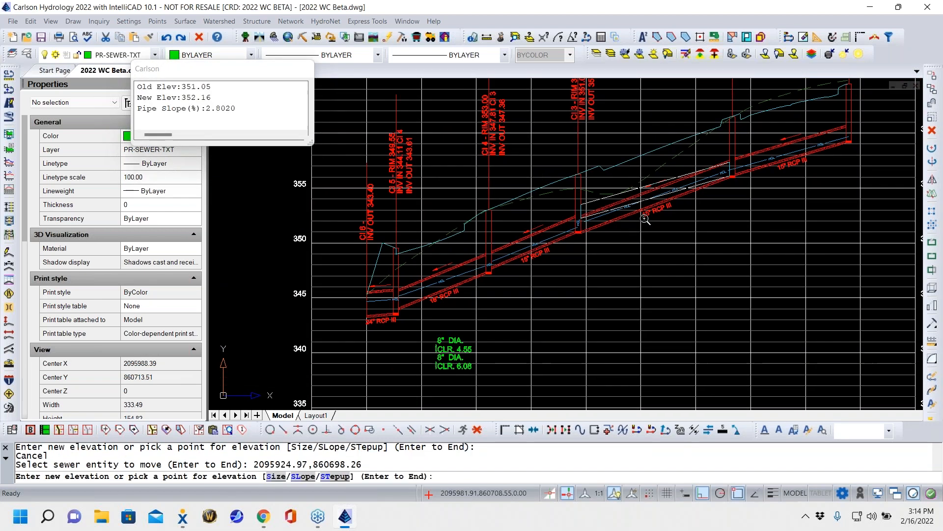
{"action": "scroll", "coordinate": [501, 221], "scroll_direction": "up", "scroll_amount": 5}
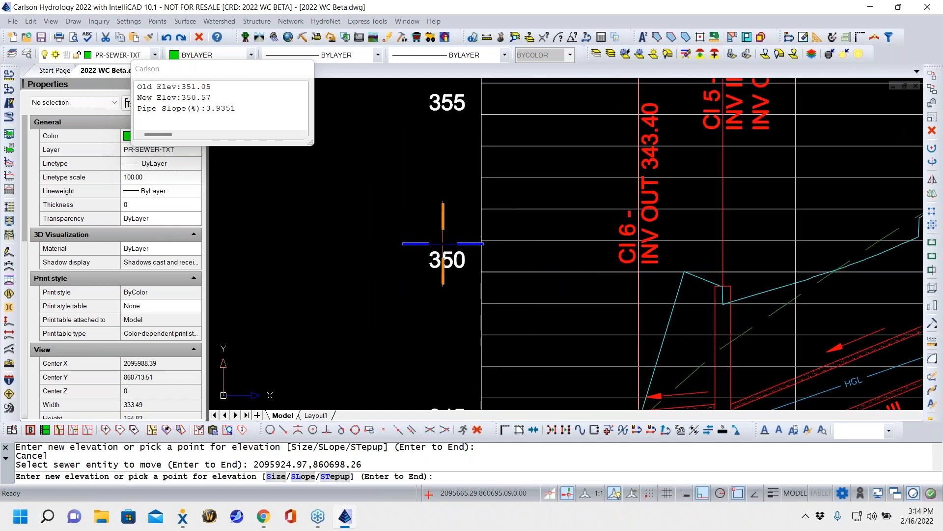
{"action": "scroll", "coordinate": [642, 271], "scroll_direction": "down", "scroll_amount": 5}
{"action": "middle_click_drag", "start_coordinate": [642, 271], "coordinate": [331, 270]}
{"action": "scroll", "coordinate": [547, 243], "scroll_direction": "up", "scroll_amount": 7}
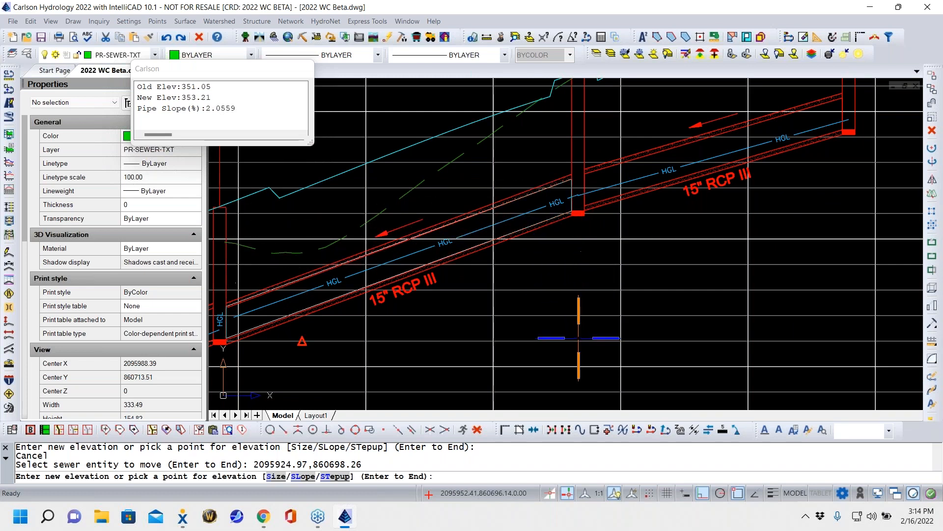
{"action": "scroll", "coordinate": [555, 290], "scroll_direction": "down", "scroll_amount": 8}
{"action": "middle_click_drag", "start_coordinate": [547, 320], "coordinate": [613, 278]}
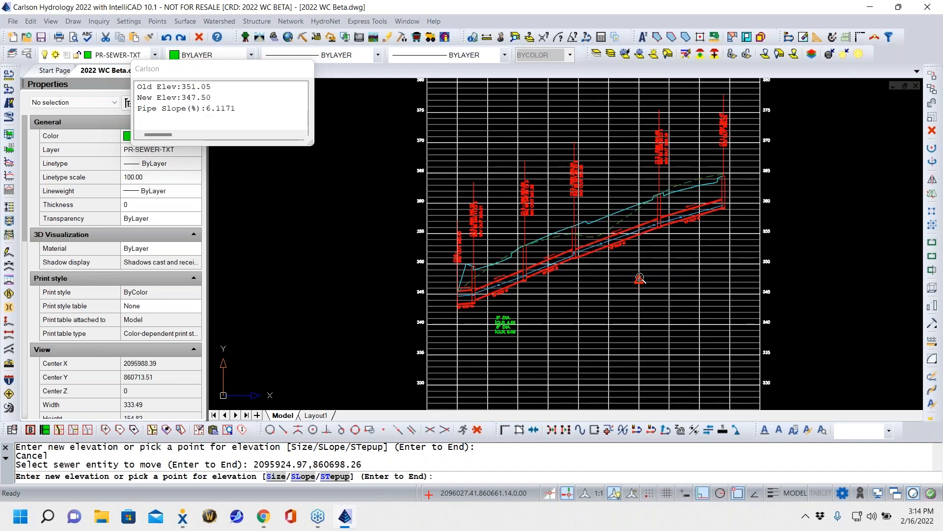
{"action": "scroll", "coordinate": [622, 277], "scroll_direction": "up", "scroll_amount": 5}
{"action": "middle_click_drag", "start_coordinate": [484, 256], "coordinate": [633, 287]}
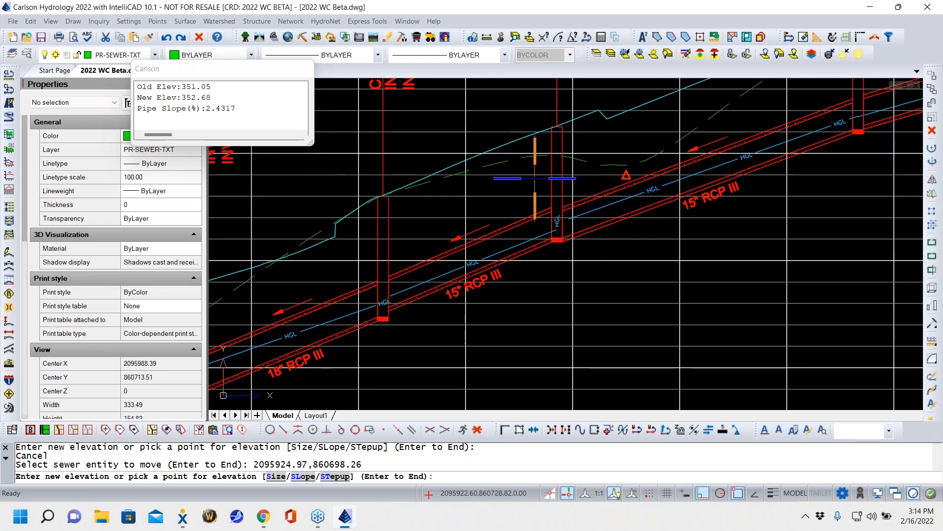
{"action": "scroll", "coordinate": [580, 237], "scroll_direction": "up", "scroll_amount": 5}
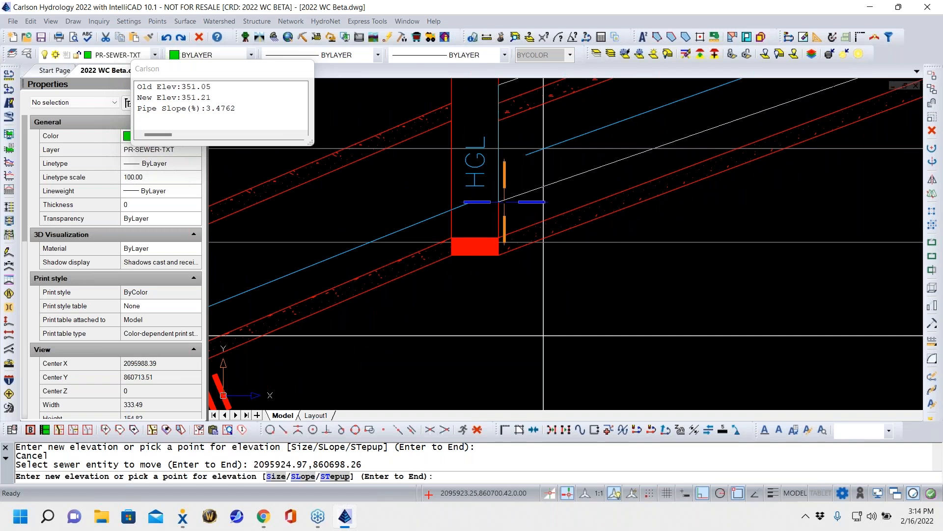
{"action": "type", "text": "s"}
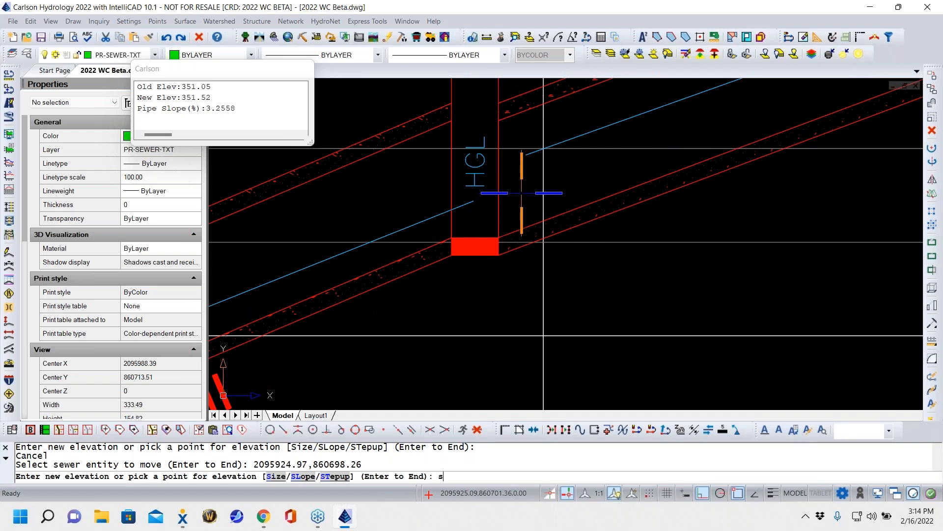
{"action": "key", "text": "Return"}
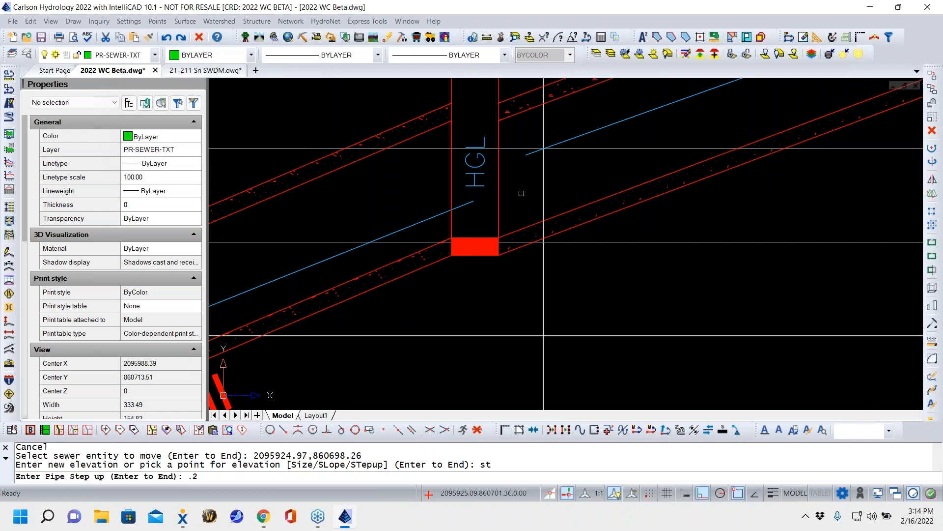
{"action": "type", "text": ".2"}
{"action": "key", "text": "Return"}
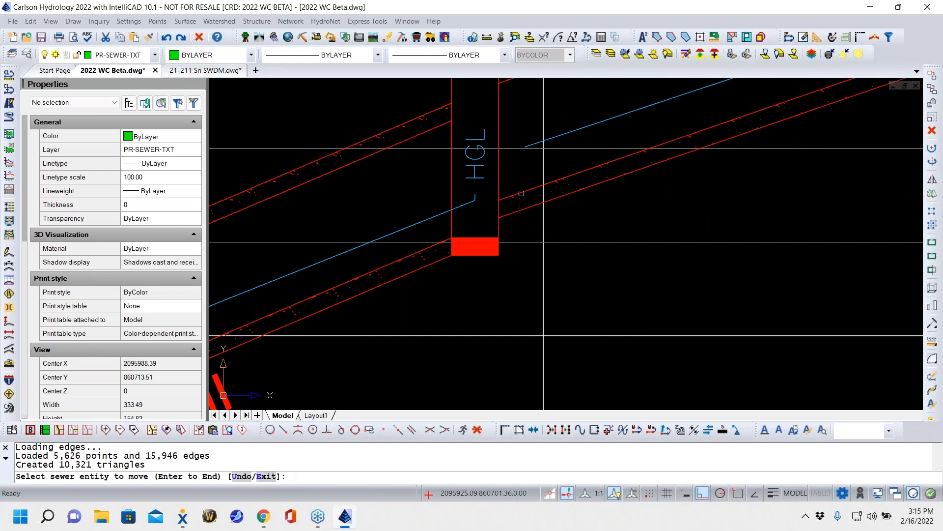
- Examine the updated pipe profile and the 8" crossing labels below the 18" pipe, and end the sewer move command
{"action": "scroll", "coordinate": [718, 205], "scroll_direction": "down", "scroll_amount": 5}
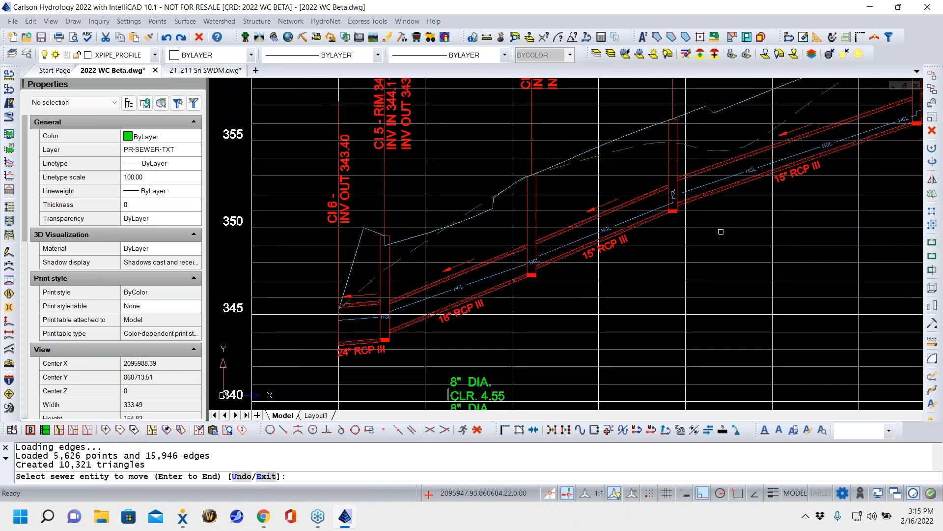
{"action": "scroll", "coordinate": [463, 282], "scroll_direction": "down", "scroll_amount": 5}
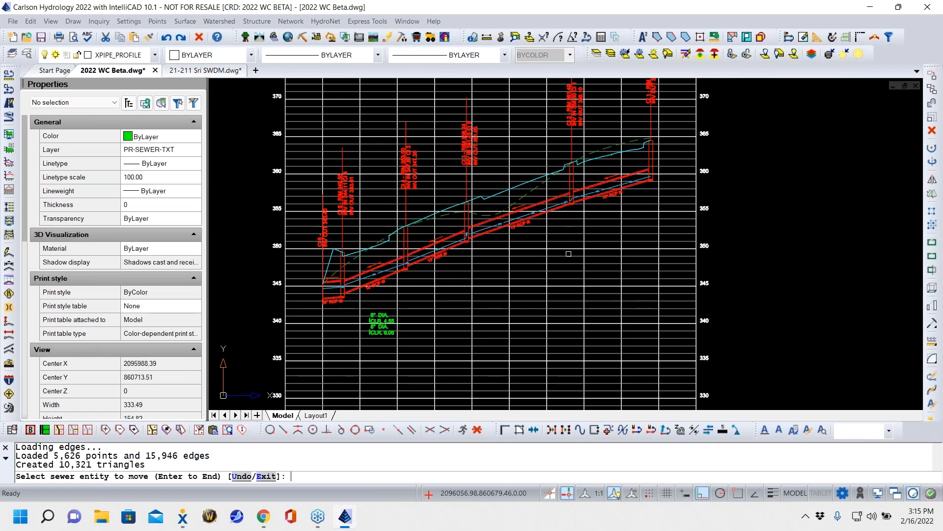
{"action": "middle_click_drag", "start_coordinate": [565, 262], "coordinate": [665, 211]}
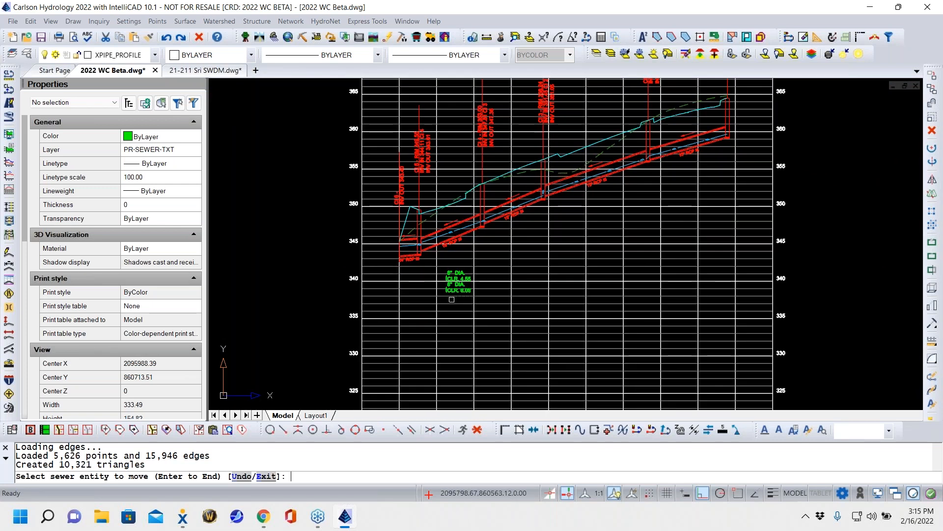
{"action": "middle_click_drag", "start_coordinate": [455, 297], "coordinate": [514, 299]}
{"action": "scroll", "coordinate": [506, 282], "scroll_direction": "up", "scroll_amount": 5}
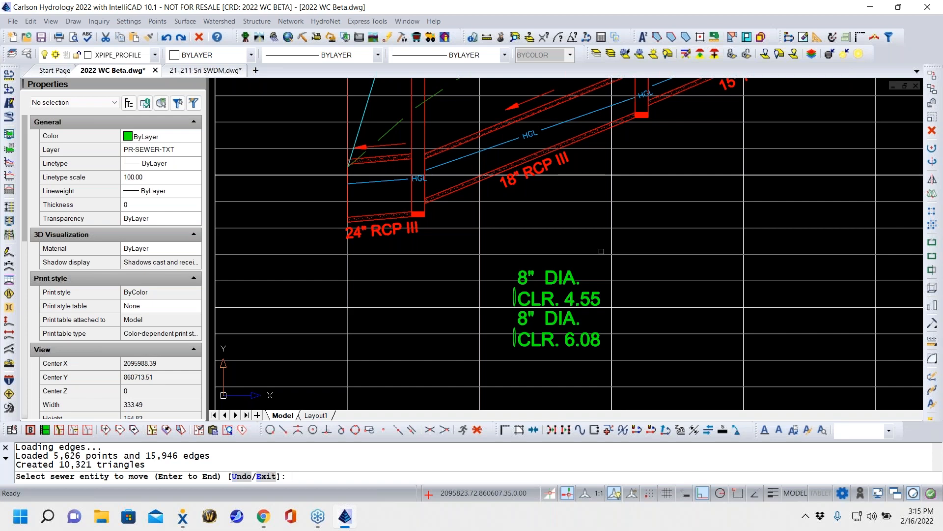
{"action": "key", "text": "Escape"}
{"action": "key", "text": "Escape"}
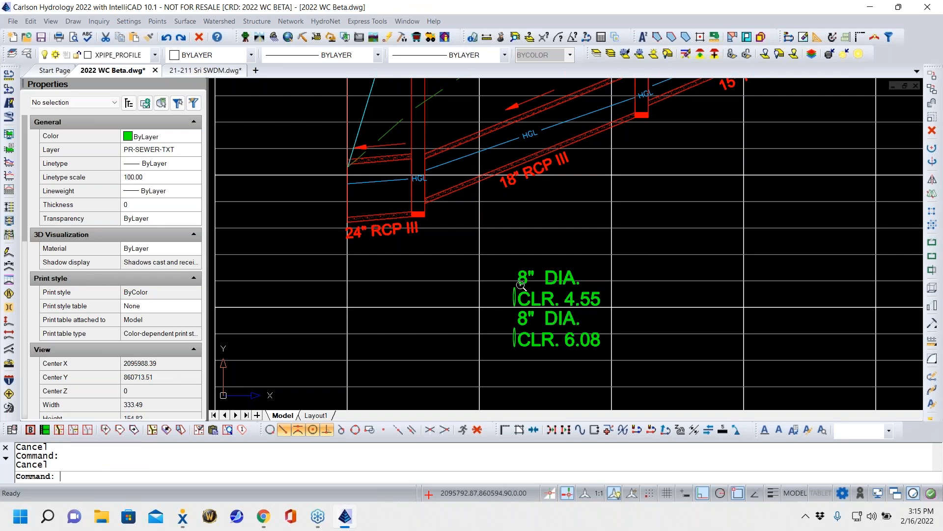
- Draw a polyline 15 units straight up from the top quadrant of the upper 8" pipe crossing
{"action": "scroll", "coordinate": [508, 291], "scroll_direction": "up", "scroll_amount": 5}
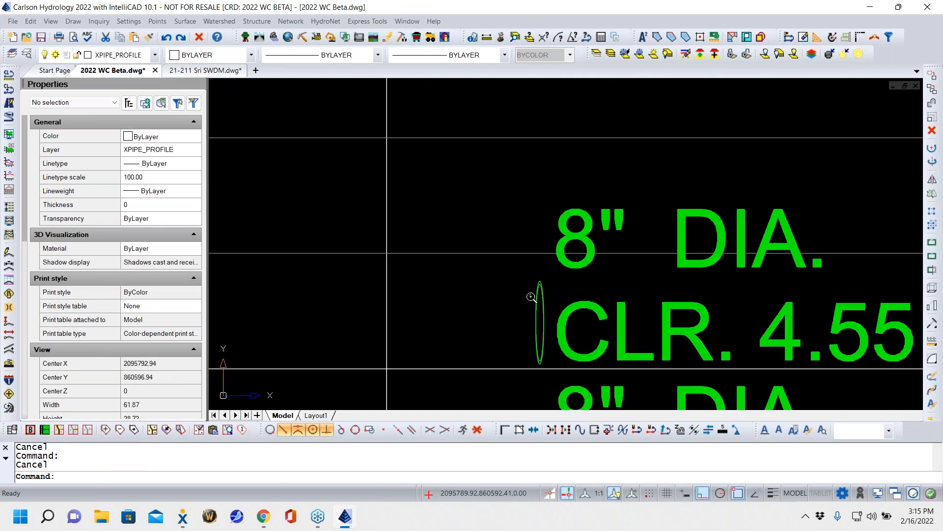
{"action": "scroll", "coordinate": [532, 296], "scroll_direction": "up", "scroll_amount": 5}
{"action": "middle_click_drag", "start_coordinate": [659, 261], "coordinate": [529, 257]}
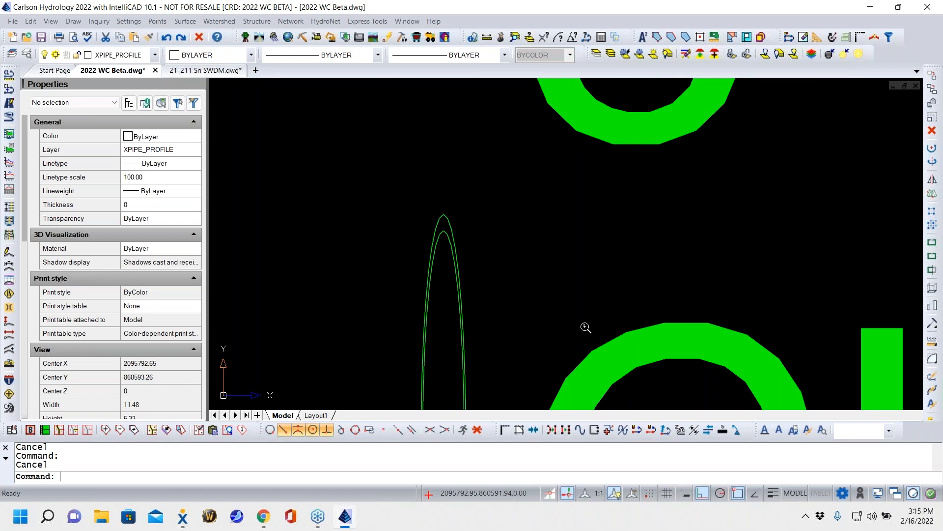
{"action": "key", "text": "Return"}
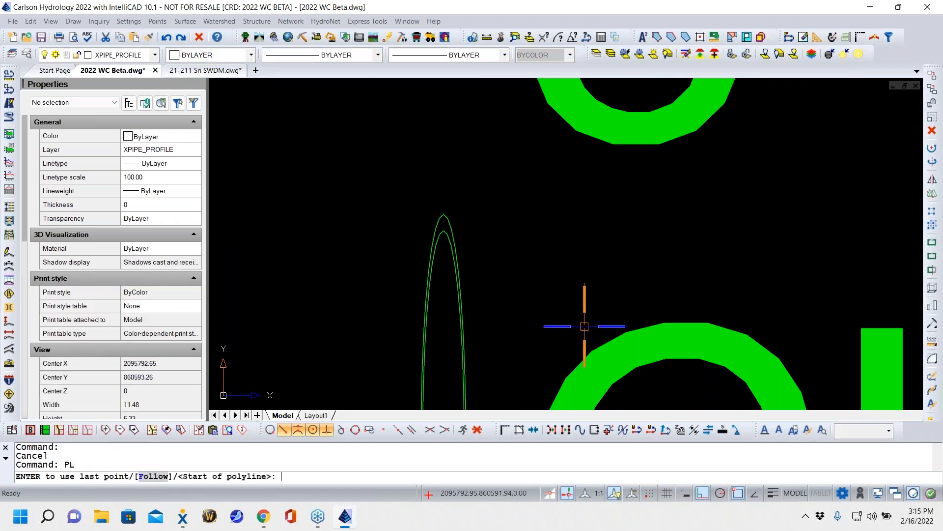
{"action": "right_click", "coordinate": [560, 219], "text": "shift"}
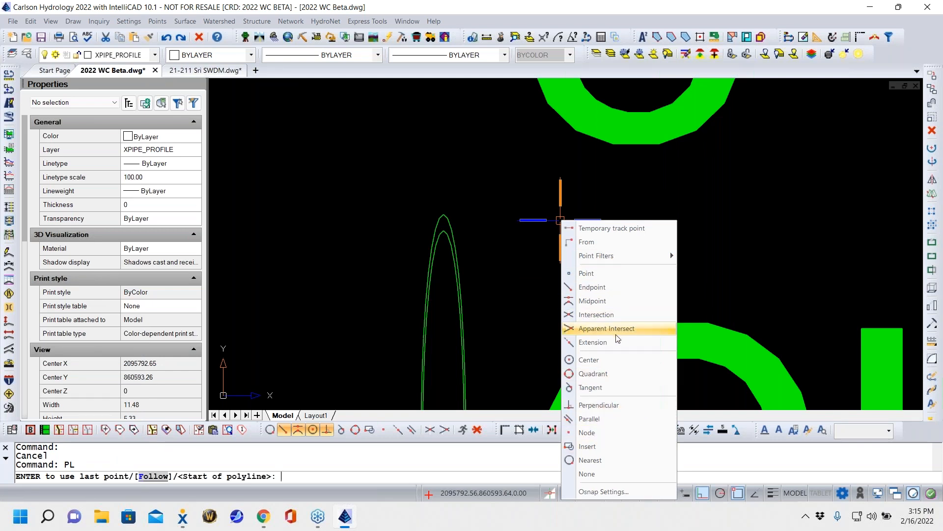
{"action": "left_click", "coordinate": [600, 375]}
{"action": "left_click", "coordinate": [443, 214]}
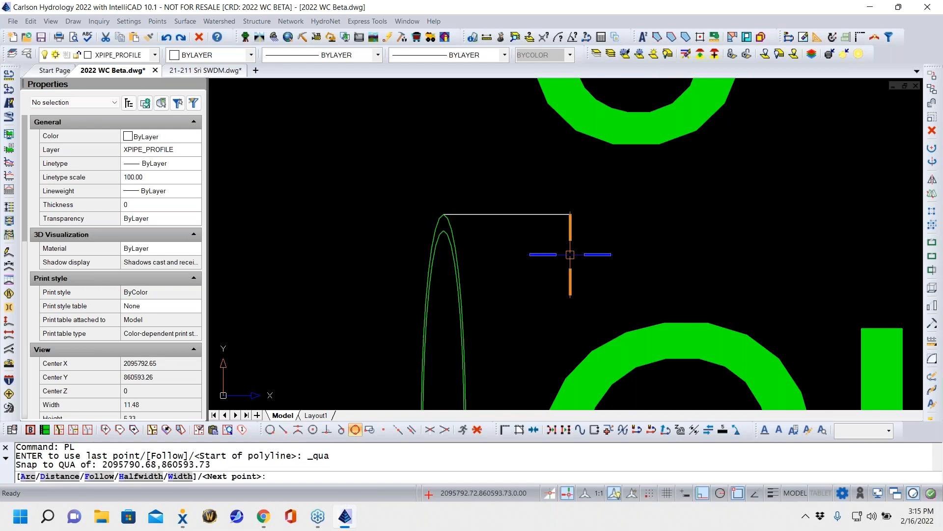
{"action": "scroll", "coordinate": [574, 240], "scroll_direction": "up", "scroll_amount": 5}
{"action": "mouse_move", "coordinate": [574, 240]}
{"action": "middle_mouse_down"}
{"action": "mouse_move", "coordinate": [483, 410]}
{"action": "mouse_move", "coordinate": [486, 383]}
{"action": "middle_mouse_up"}
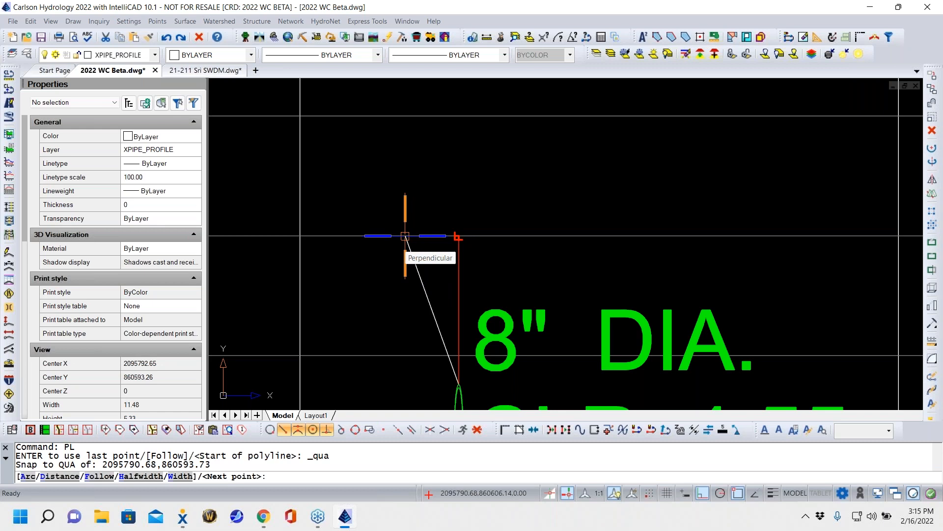
{"action": "type", "text": "15"}
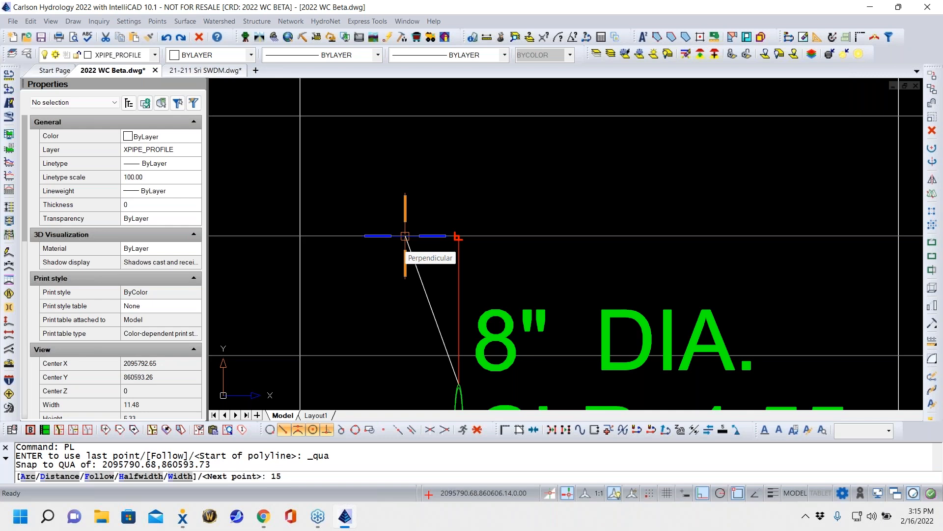
{"action": "key", "text": "Return"}
{"action": "key", "text": "Escape"}
{"action": "scroll", "coordinate": [524, 221], "scroll_direction": "down", "scroll_amount": 3}
{"action": "scroll", "coordinate": [524, 221], "scroll_direction": "down", "scroll_amount": 5}
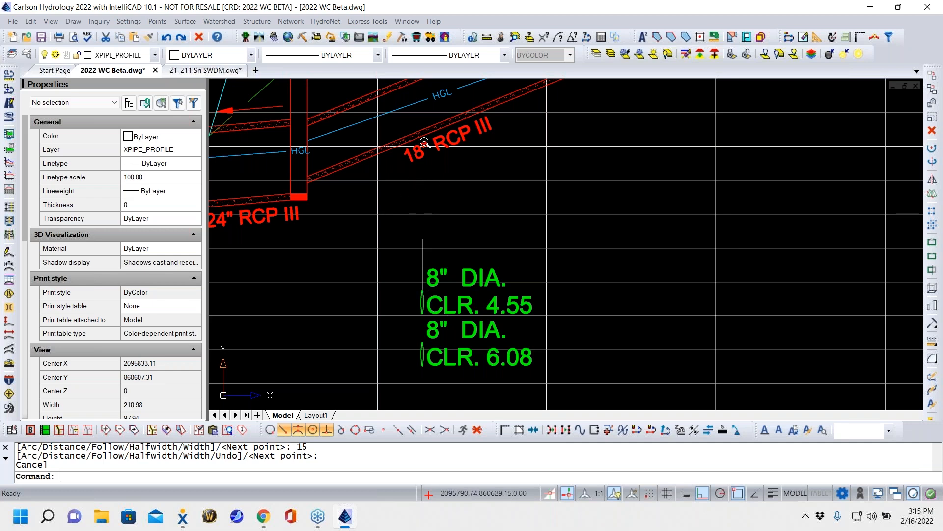
- Examine the full profile grid and the site plan, including the storm line between CI 1 and CI 6 near the pond
{"action": "scroll", "coordinate": [410, 138], "scroll_direction": "down", "scroll_amount": 3}
{"action": "scroll", "coordinate": [480, 199], "scroll_direction": "down", "scroll_amount": 2}
{"action": "scroll", "coordinate": [467, 337], "scroll_direction": "down", "scroll_amount": 2}
{"action": "scroll", "coordinate": [467, 345], "scroll_direction": "down", "scroll_amount": 2}
{"action": "middle_click_drag", "start_coordinate": [468, 345], "coordinate": [398, 248]}
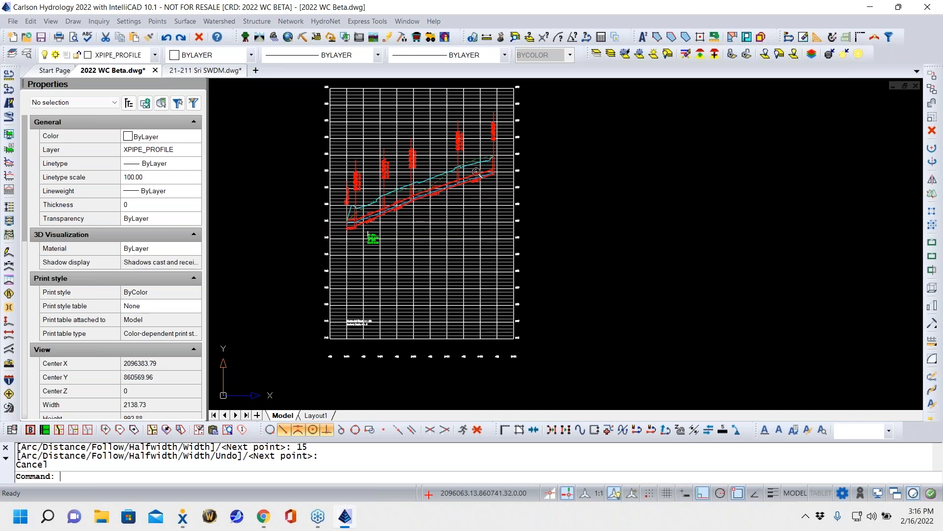
{"action": "scroll", "coordinate": [427, 198], "scroll_direction": "down", "scroll_amount": 6}
{"action": "middle_click_drag", "start_coordinate": [518, 290], "coordinate": [372, 226]}
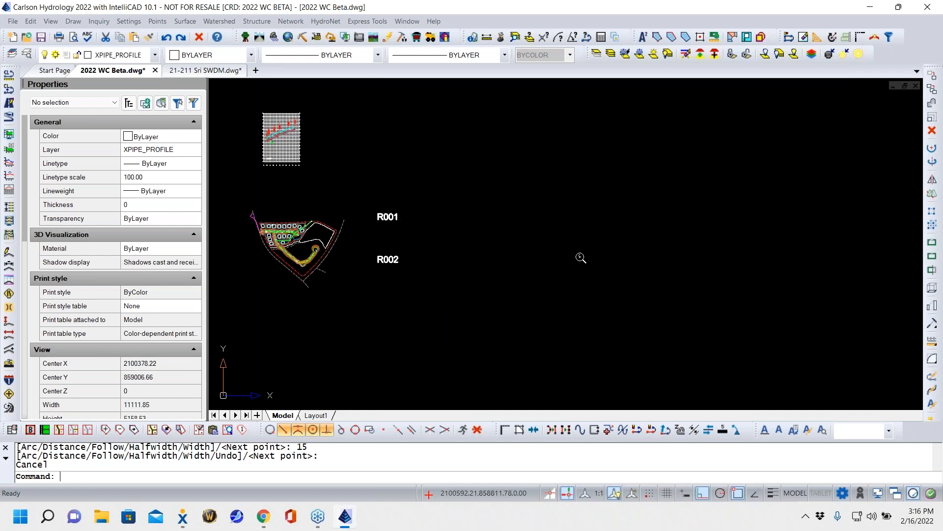
{"action": "middle_click_drag", "start_coordinate": [412, 261], "coordinate": [642, 281]}
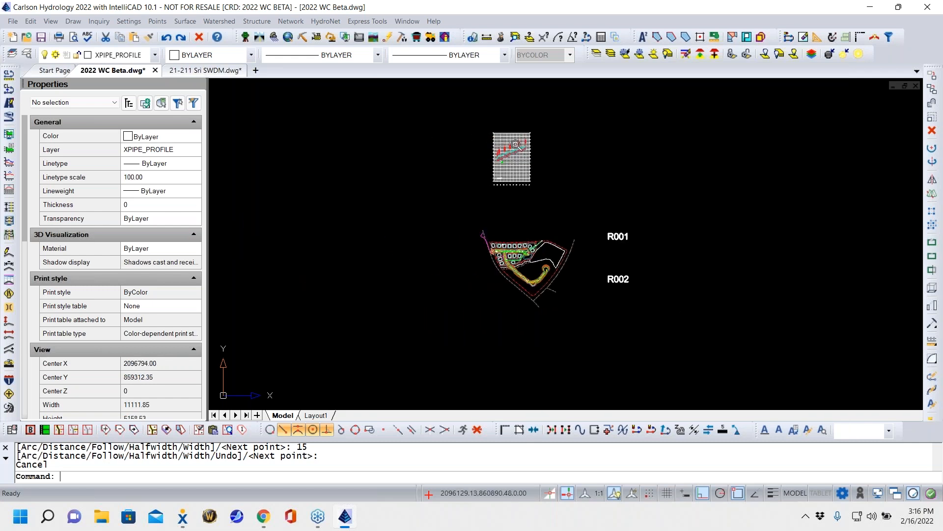
{"action": "scroll", "coordinate": [517, 154], "scroll_direction": "up", "scroll_amount": 3}
{"action": "scroll", "coordinate": [518, 153], "scroll_direction": "up", "scroll_amount": 2}
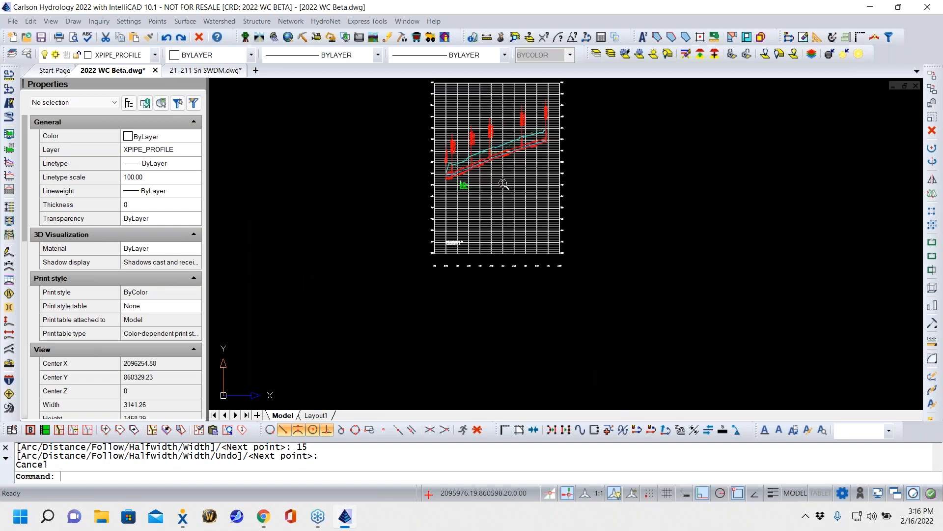
{"action": "scroll", "coordinate": [503, 184], "scroll_direction": "down", "scroll_amount": 5}
{"action": "middle_click_drag", "start_coordinate": [583, 254], "coordinate": [470, 208]}
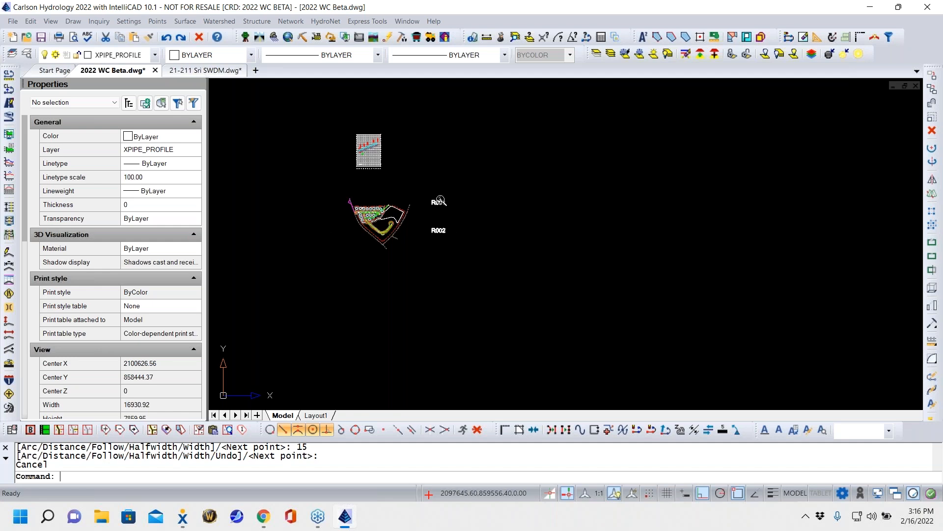
{"action": "scroll", "coordinate": [372, 148], "scroll_direction": "up", "scroll_amount": 5}
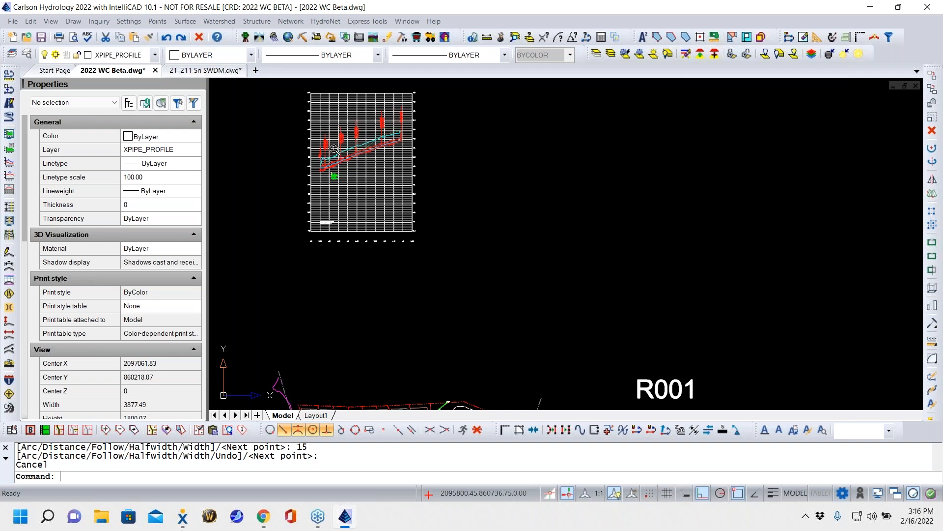
{"action": "scroll", "coordinate": [489, 254], "scroll_direction": "down", "scroll_amount": 6}
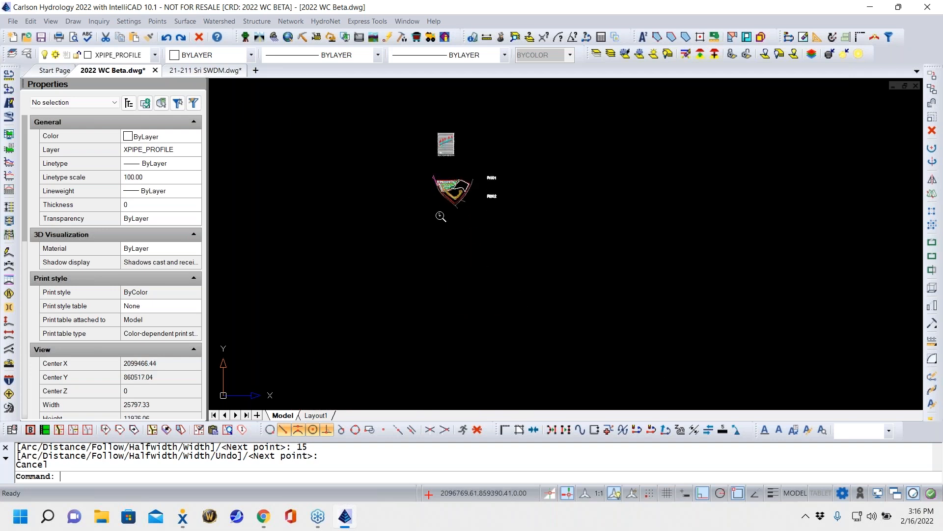
{"action": "scroll", "coordinate": [444, 177], "scroll_direction": "up", "scroll_amount": 6}
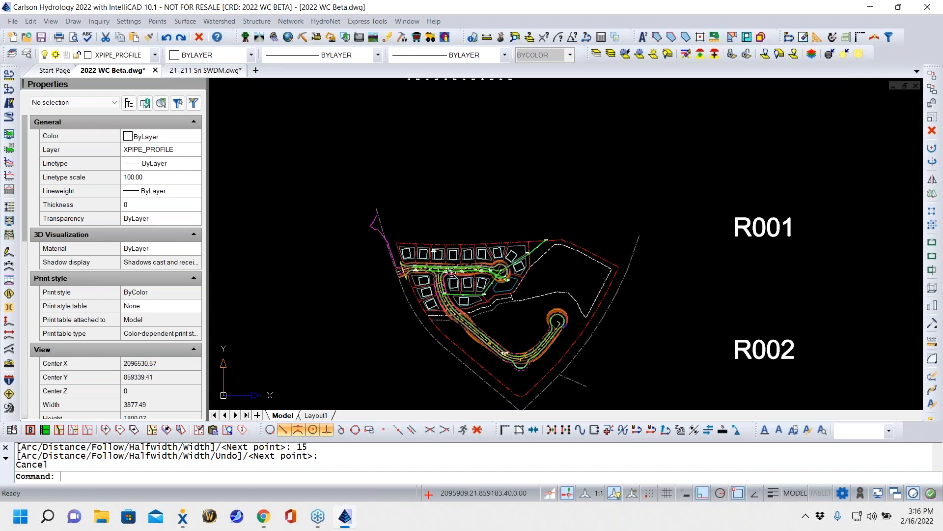
{"action": "scroll", "coordinate": [452, 273], "scroll_direction": "up", "scroll_amount": 6}
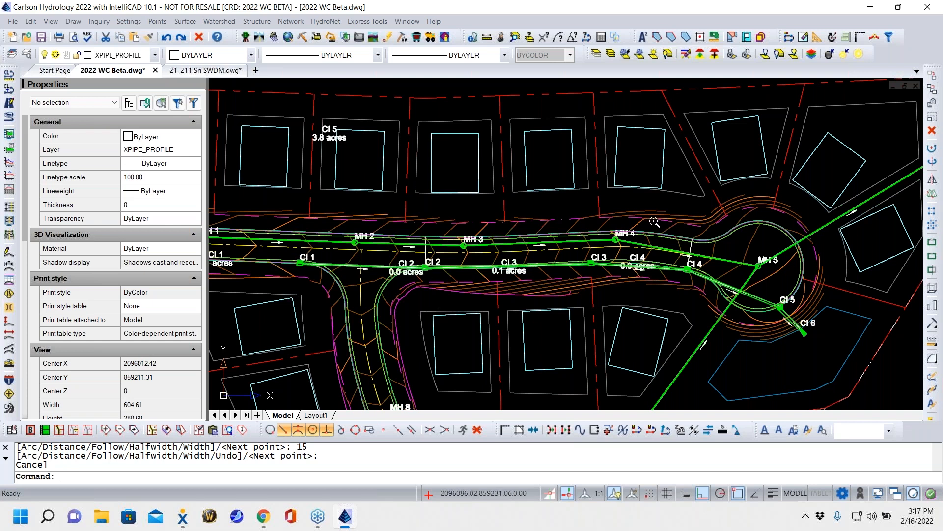
- Move inlet CI 1 in plan view further west along the curb line, snapped to its nearest point, and update all linked sewer profiles
{"action": "scroll", "coordinate": [505, 252], "scroll_direction": "down", "scroll_amount": 7}
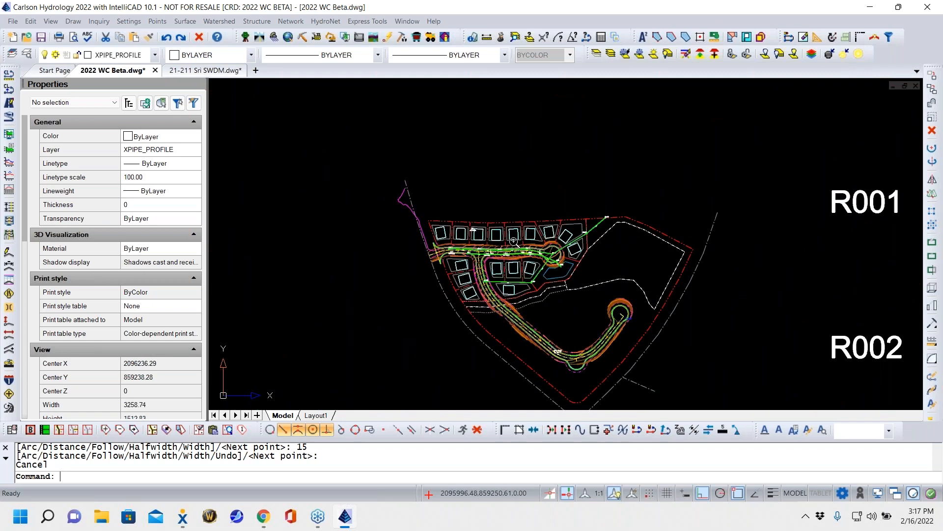
{"action": "mouse_move", "coordinate": [513, 117]}
{"action": "middle_mouse_down"}
{"action": "mouse_move", "coordinate": [465, 252]}
{"action": "mouse_move", "coordinate": [489, 310]}
{"action": "middle_mouse_up"}
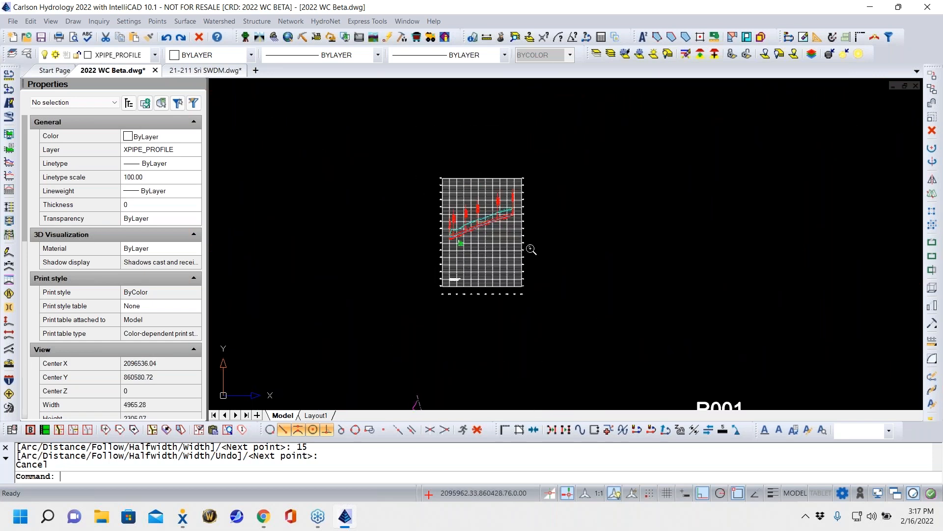
{"action": "scroll", "coordinate": [459, 244], "scroll_direction": "up", "scroll_amount": 6}
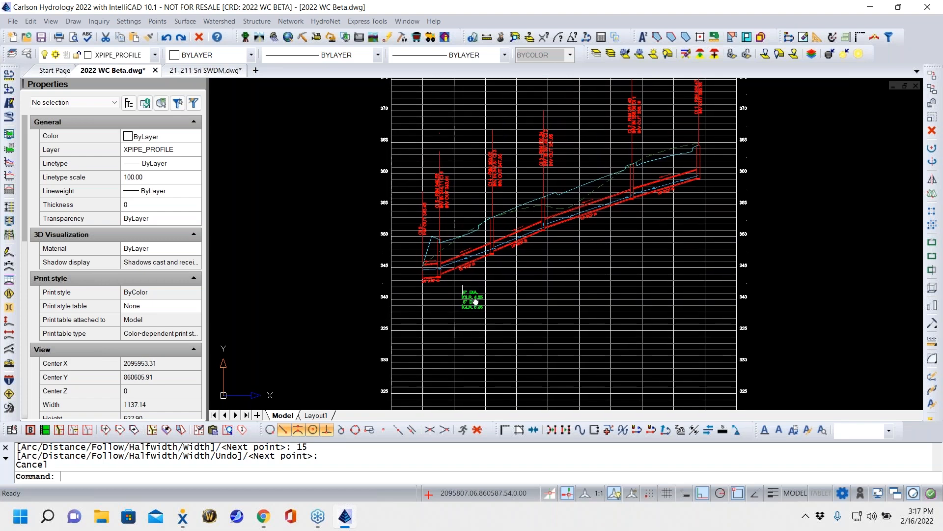
{"action": "scroll", "coordinate": [474, 256], "scroll_direction": "down", "scroll_amount": 7}
{"action": "mouse_move", "coordinate": [464, 336]}
{"action": "middle_mouse_down"}
{"action": "mouse_move", "coordinate": [461, 262]}
{"action": "mouse_move", "coordinate": [545, 114]}
{"action": "middle_mouse_up"}
{"action": "scroll", "coordinate": [543, 229], "scroll_direction": "up", "scroll_amount": 8}
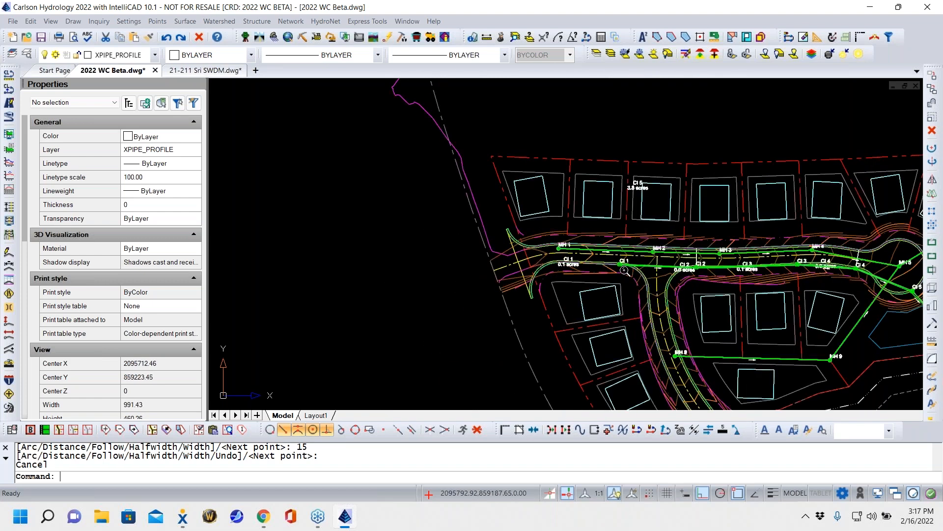
{"action": "middle_click_drag", "start_coordinate": [653, 273], "coordinate": [375, 300]}
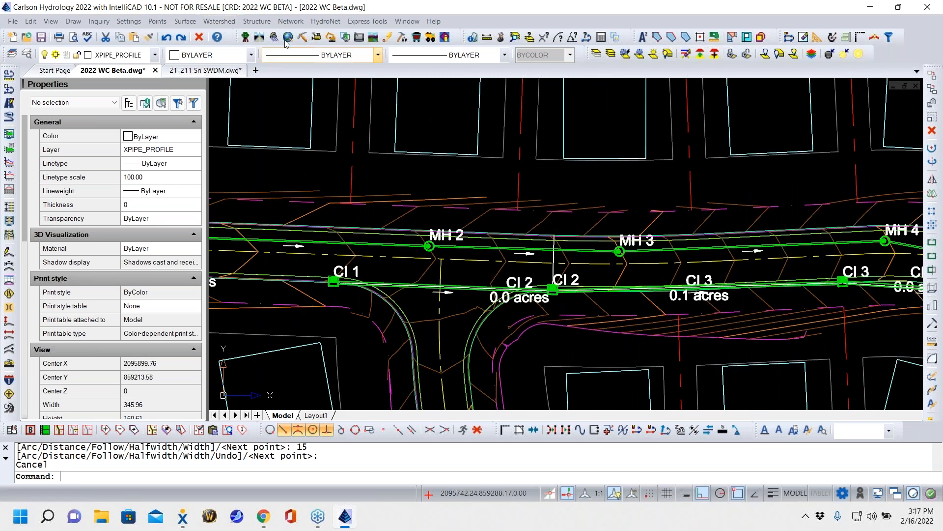
{"action": "left_click", "coordinate": [290, 21]}
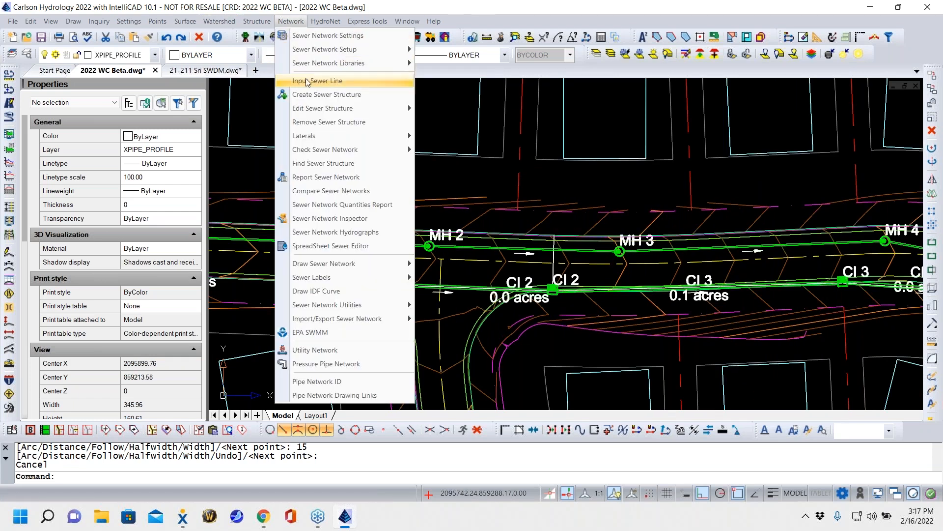
{"action": "mouse_move", "coordinate": [312, 112]}
{"action": "left_click", "coordinate": [450, 123]}
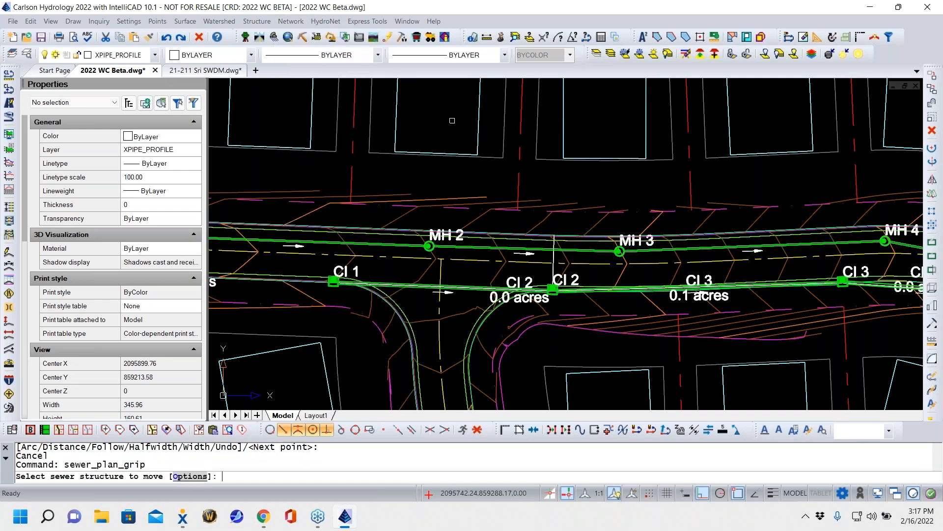
{"action": "mouse_move", "coordinate": [344, 306]}
{"action": "middle_mouse_down"}
{"action": "mouse_move", "coordinate": [579, 279]}
{"action": "mouse_move", "coordinate": [573, 276]}
{"action": "middle_mouse_up"}
{"action": "left_click", "coordinate": [572, 264]}
{"action": "scroll", "coordinate": [512, 267], "scroll_direction": "up", "scroll_amount": 5}
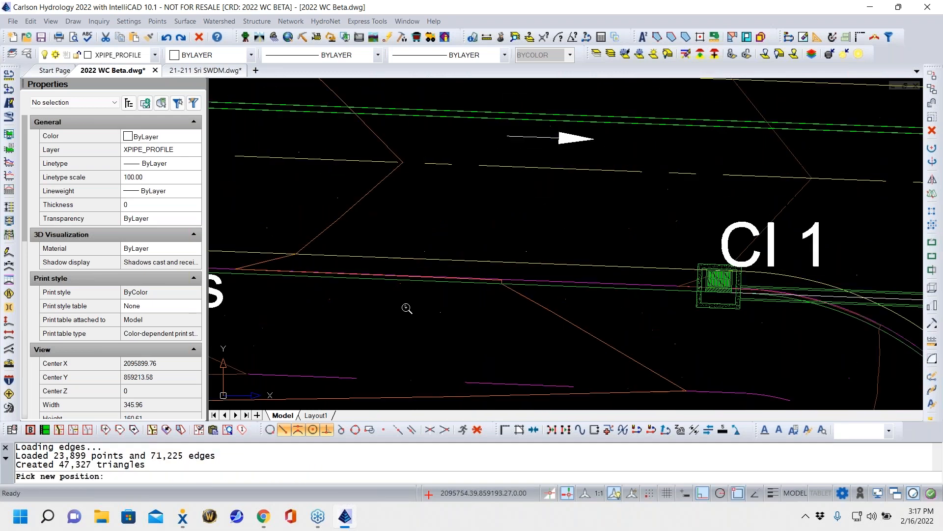
{"action": "type", "text": "new"}
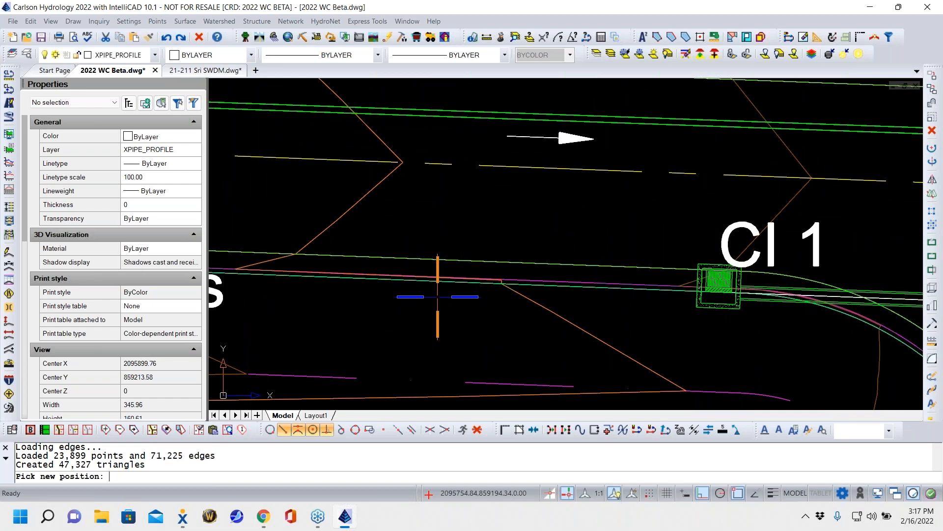
{"action": "type", "text": "a"}
{"action": "key", "text": "Return"}
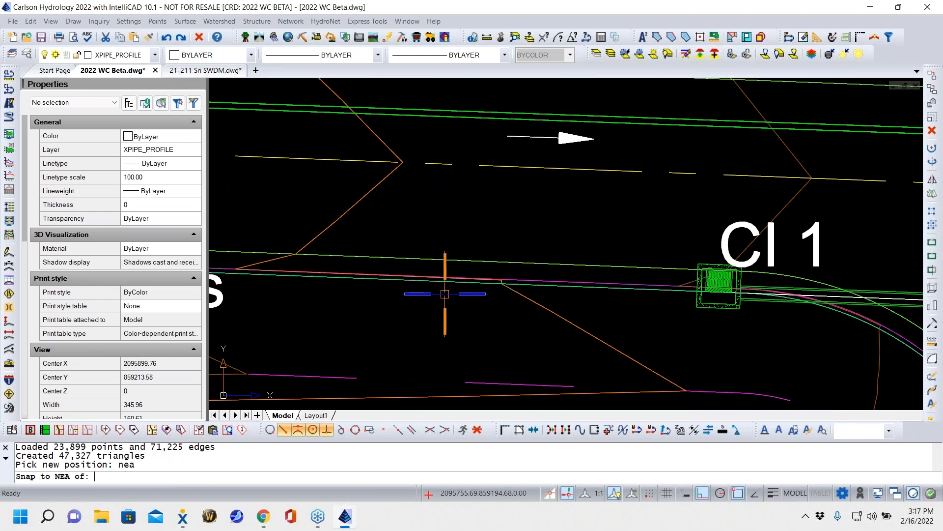
{"action": "left_click", "coordinate": [375, 279]}
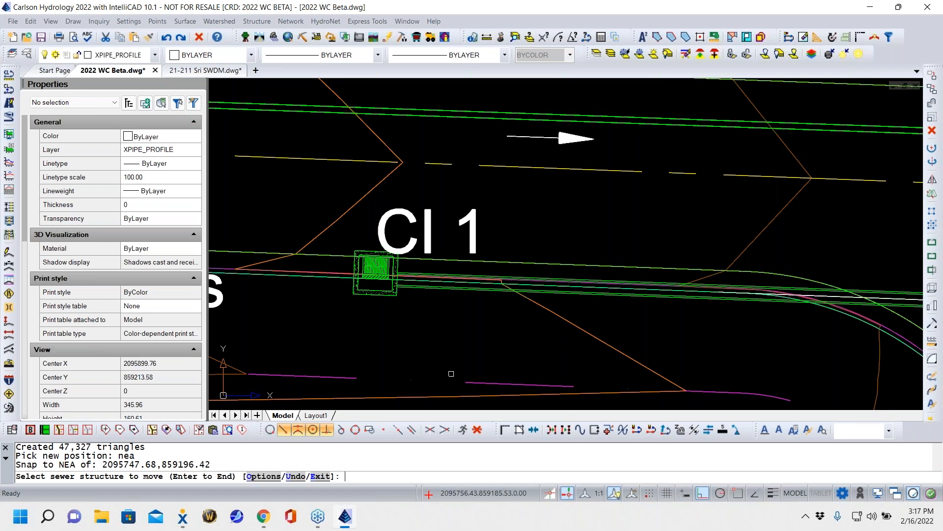
{"action": "key", "text": "Return"}
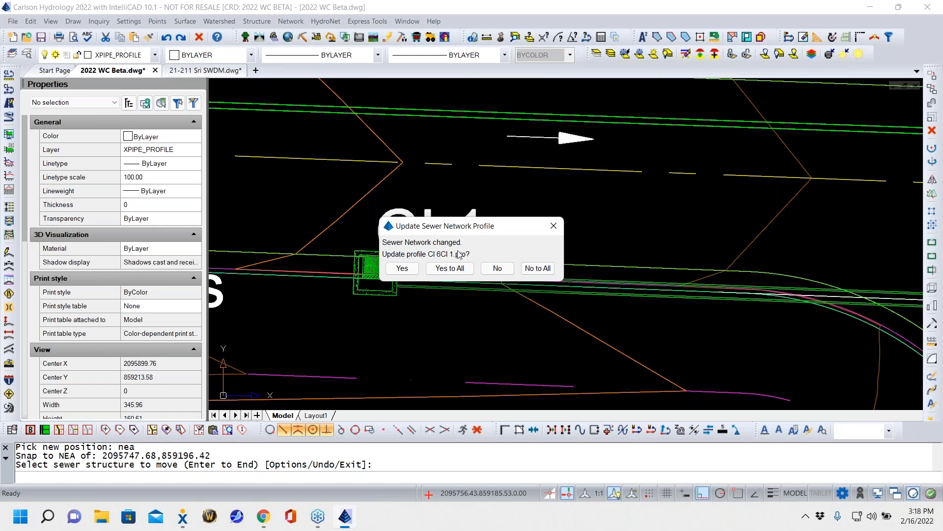
{"action": "left_click", "coordinate": [456, 269]}
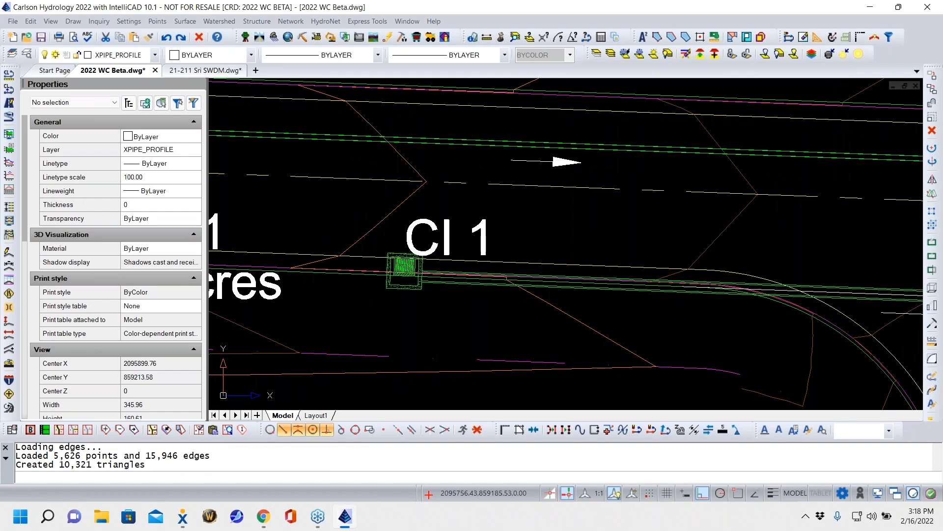
- Examine the updated CI 6 to CI 1 profile, including the 15" RCP III pipe into CI 1 and the pipe crossing labels
{"action": "scroll", "coordinate": [619, 229], "scroll_direction": "down", "scroll_amount": 5}
{"action": "middle_click_drag", "start_coordinate": [618, 229], "coordinate": [497, 366]}
{"action": "middle_click_drag", "start_coordinate": [659, 135], "coordinate": [470, 375]}
{"action": "scroll", "coordinate": [566, 238], "scroll_direction": "down", "scroll_amount": 5}
{"action": "scroll", "coordinate": [565, 240], "scroll_direction": "down", "scroll_amount": 6}
{"action": "middle_click_drag", "start_coordinate": [580, 197], "coordinate": [567, 322]}
{"action": "scroll", "coordinate": [567, 231], "scroll_direction": "up", "scroll_amount": 7}
{"action": "scroll", "coordinate": [589, 254], "scroll_direction": "up", "scroll_amount": 4}
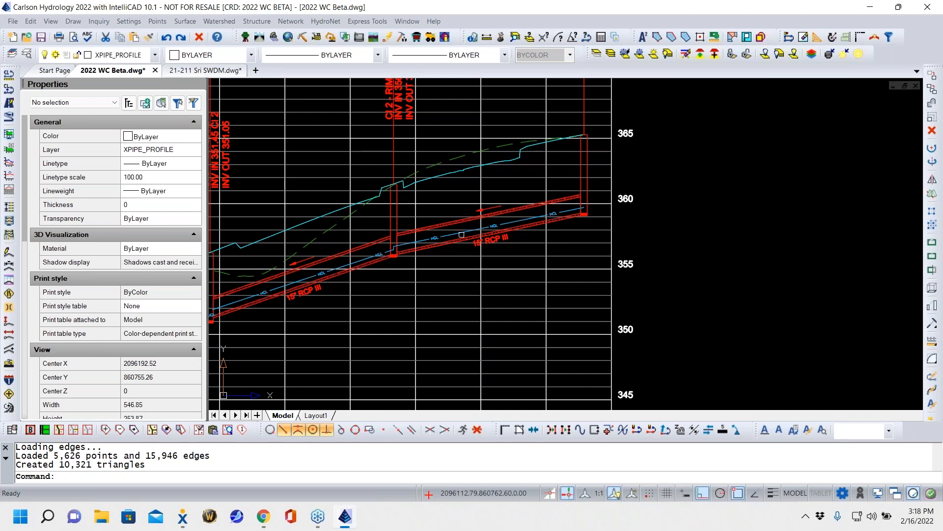
{"action": "scroll", "coordinate": [503, 224], "scroll_direction": "down", "scroll_amount": 9}
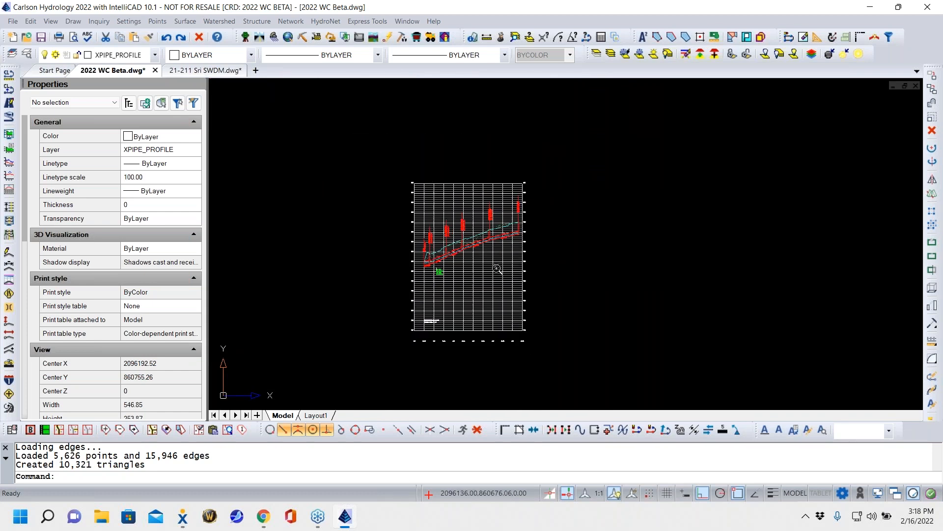
{"action": "middle_click_drag", "start_coordinate": [488, 274], "coordinate": [527, 246]}
{"action": "scroll", "coordinate": [499, 238], "scroll_direction": "up", "scroll_amount": 5}
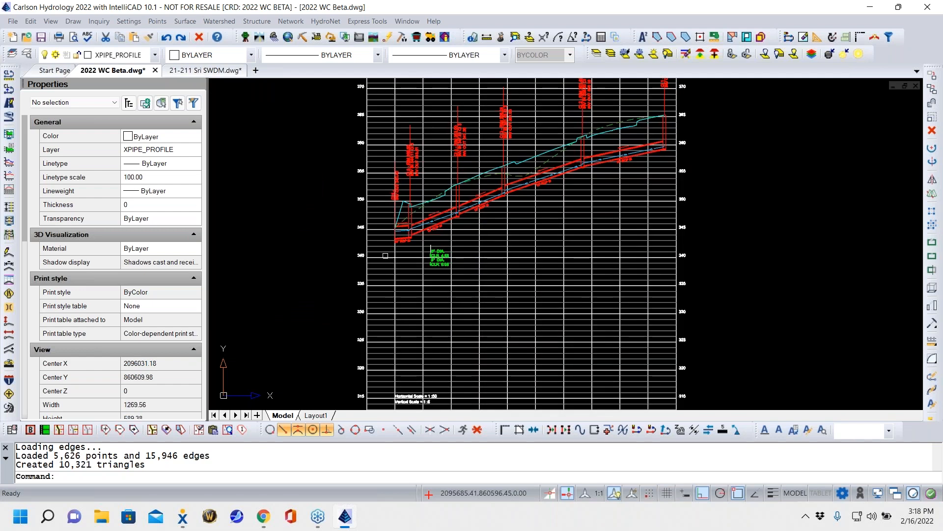
{"action": "key", "text": "Escape"}
{"action": "key", "text": "Escape"}
{"action": "middle_click_drag", "start_coordinate": [554, 214], "coordinate": [405, 248]}
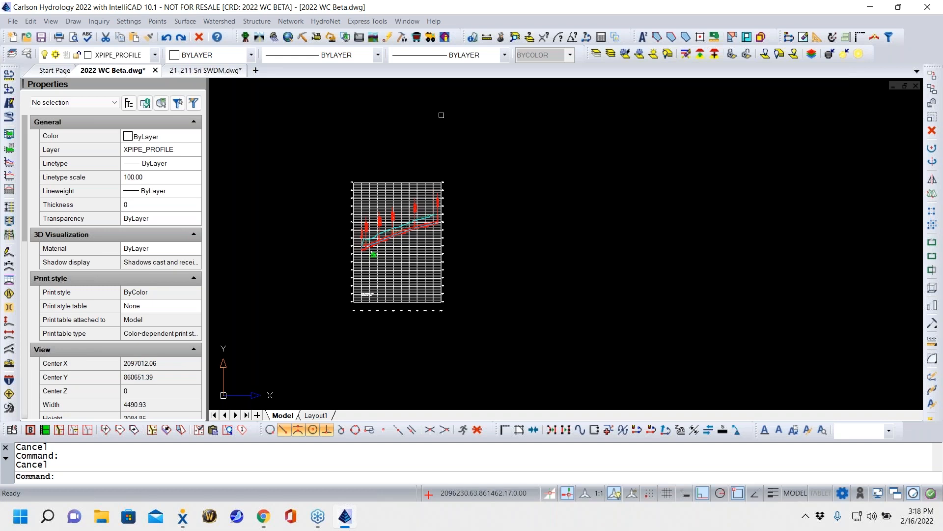
{"action": "scroll", "coordinate": [392, 219], "scroll_direction": "up", "scroll_amount": 7}
{"action": "mouse_move", "coordinate": [460, 199]}
{"action": "middle_mouse_down"}
{"action": "mouse_move", "coordinate": [587, 199]}
{"action": "mouse_move", "coordinate": [607, 174]}
{"action": "middle_mouse_up"}
{"action": "middle_click_drag", "start_coordinate": [580, 230], "coordinate": [520, 243]}
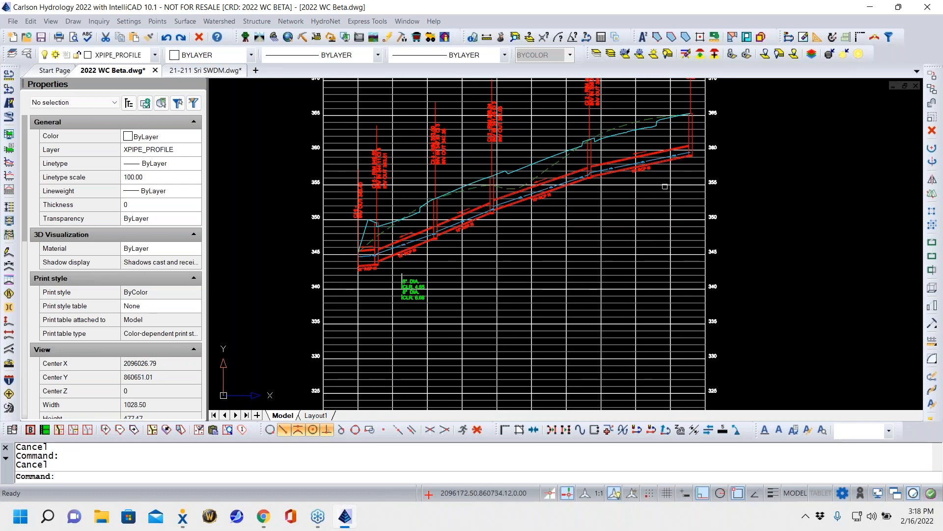
- Generate the sewer network profile from CI 6 upstream to CI 1 again, overwriting the profile file CI 6CI 1.pro
{"action": "scroll", "coordinate": [536, 346], "scroll_direction": "down", "scroll_amount": 5}
{"action": "middle_click_drag", "start_coordinate": [536, 345], "coordinate": [542, 180]}
{"action": "left_click", "coordinate": [288, 20]}
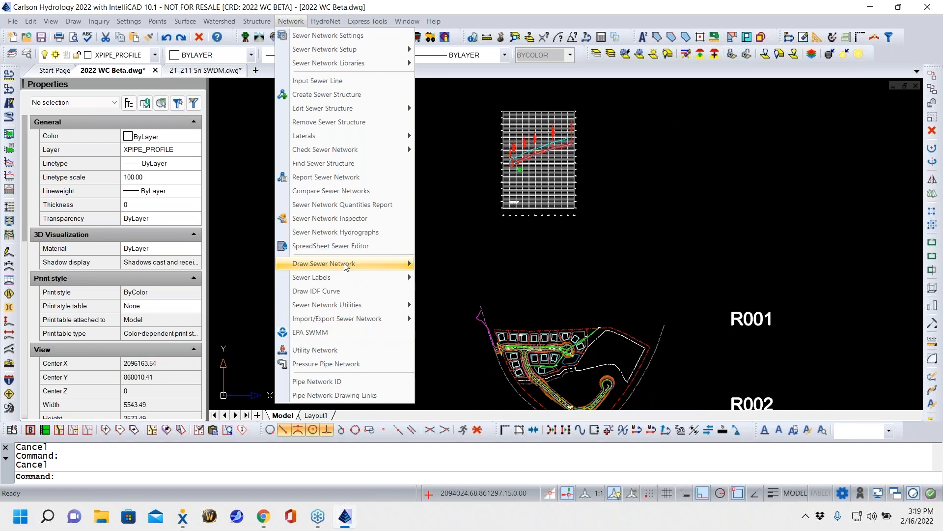
{"action": "mouse_move", "coordinate": [345, 264]}
{"action": "left_click", "coordinate": [471, 307]}
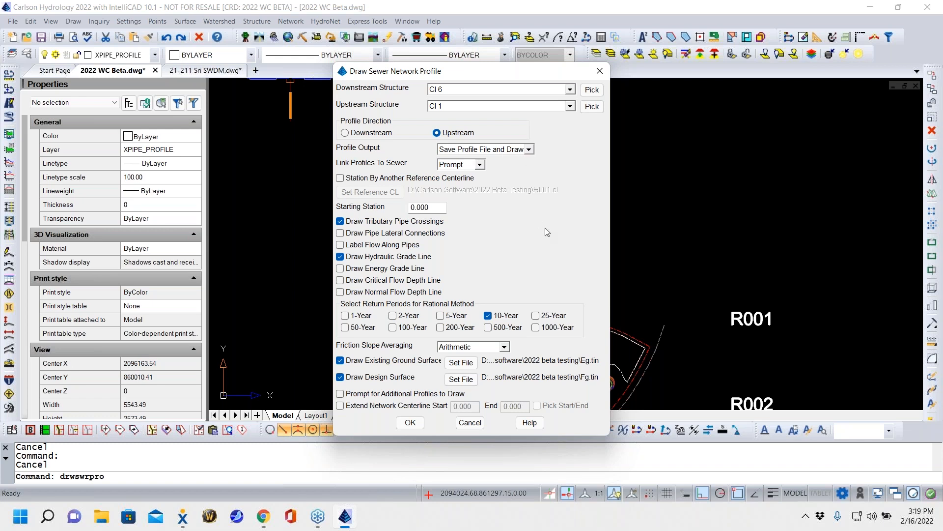
{"action": "left_click", "coordinate": [411, 423]}
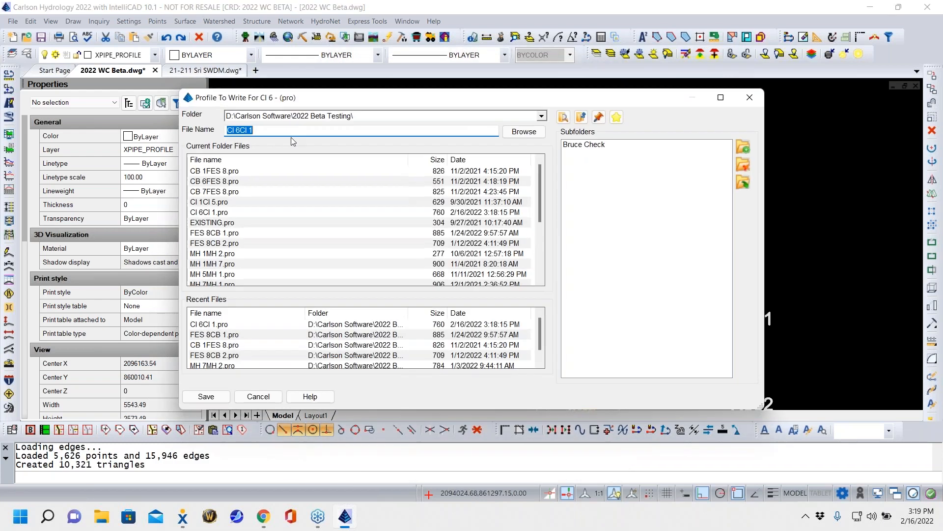
{"action": "left_click", "coordinate": [206, 396]}
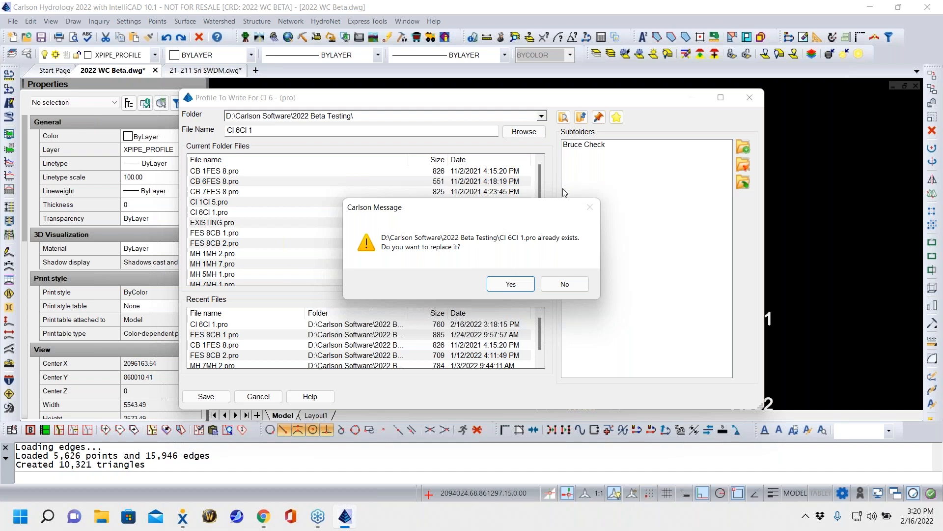
{"action": "left_click", "coordinate": [509, 284]}
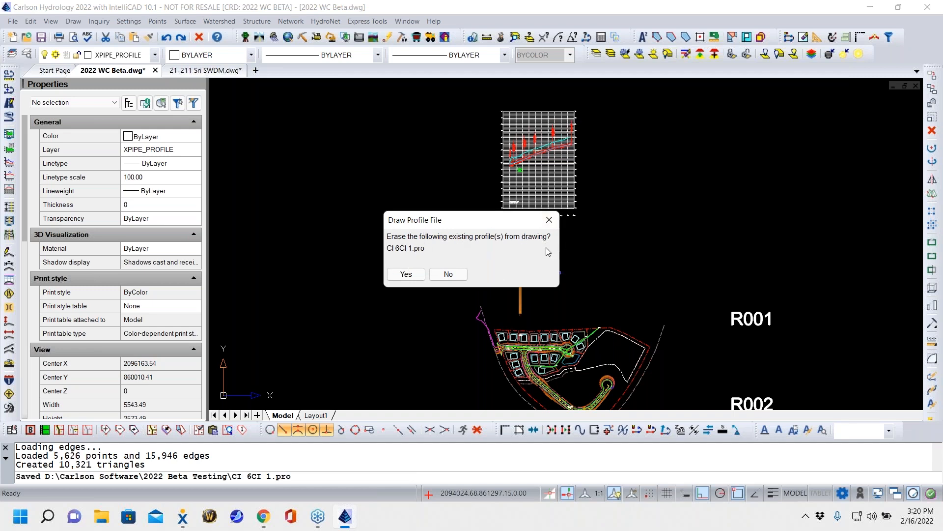
- Replace the drawn profile at scales 50 horizontal and 5 vertical, checking pipe crossings against SS.sew and keeping the default grid starting point
{"action": "left_click", "coordinate": [414, 275]}
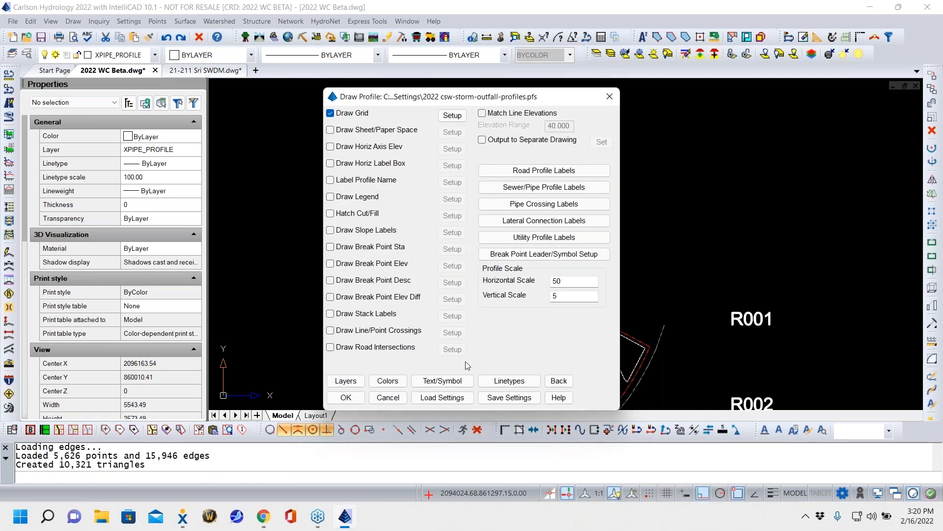
{"action": "left_click", "coordinate": [337, 401]}
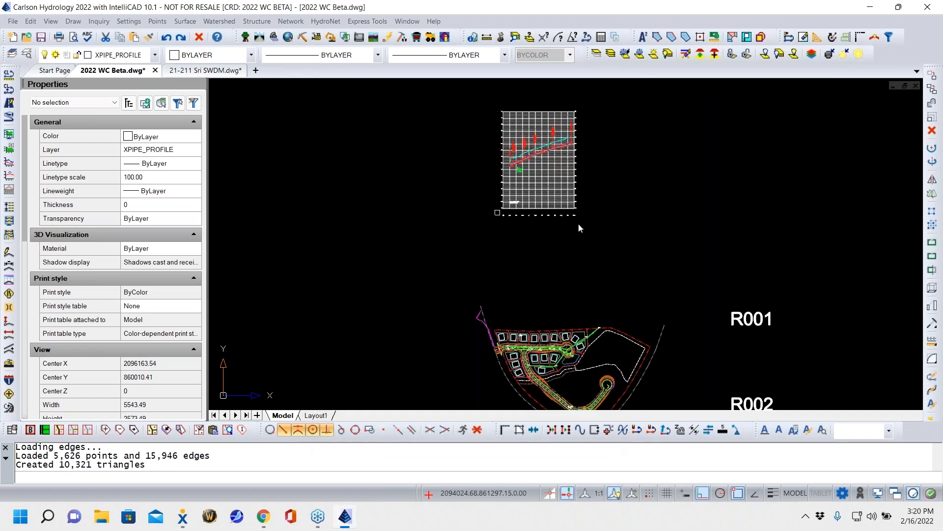
{"action": "left_click", "coordinate": [385, 319]}
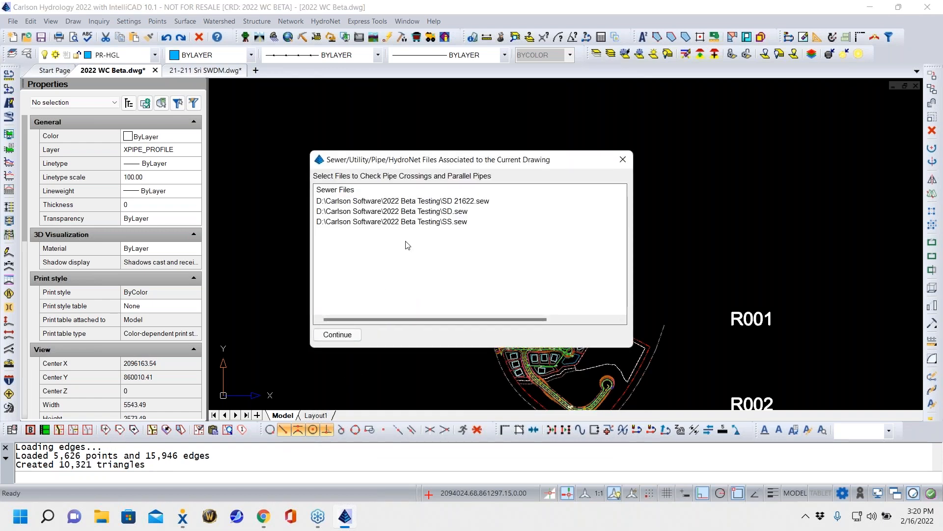
{"action": "left_click", "coordinate": [414, 222]}
{"action": "left_click", "coordinate": [350, 335]}
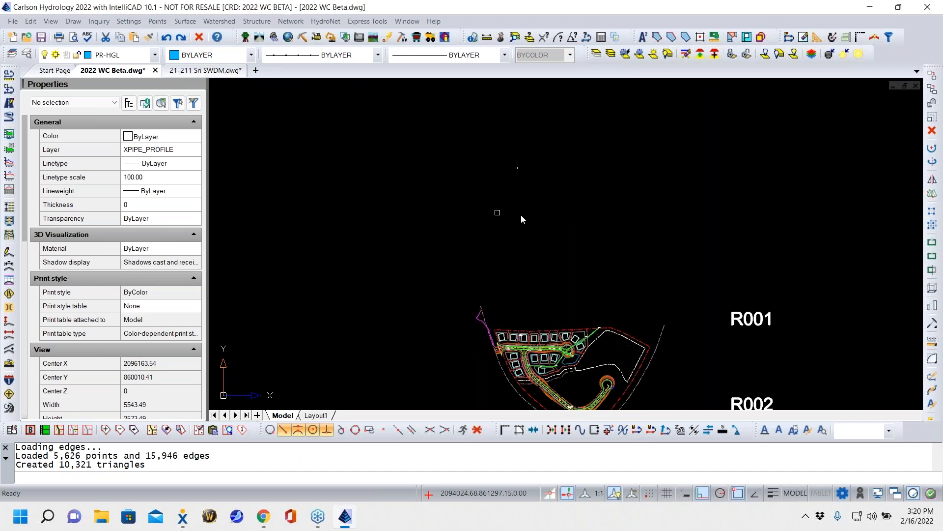
{"action": "key", "text": "Return"}
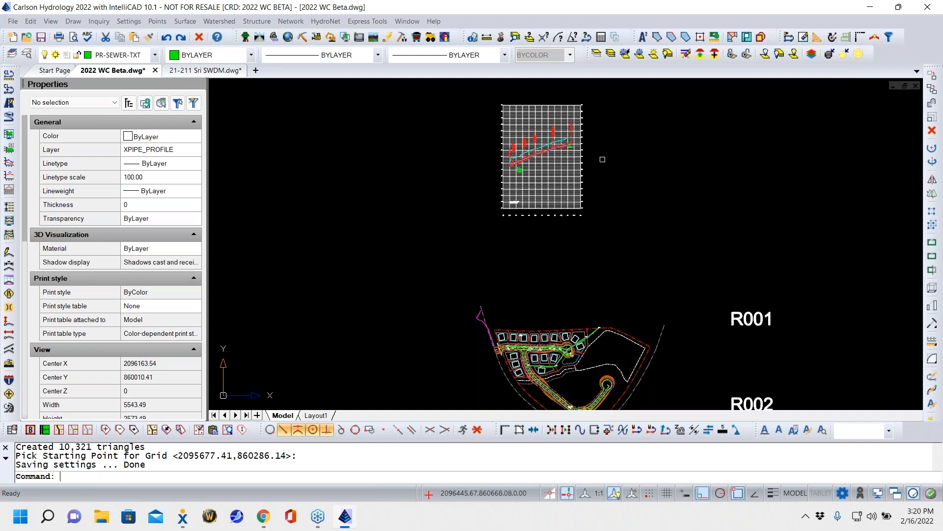
- Examine the 6" pipe crossing and its clearance label below the 15" RCP III pipe near CI 1
{"action": "scroll", "coordinate": [532, 128], "scroll_direction": "up", "scroll_amount": 4}
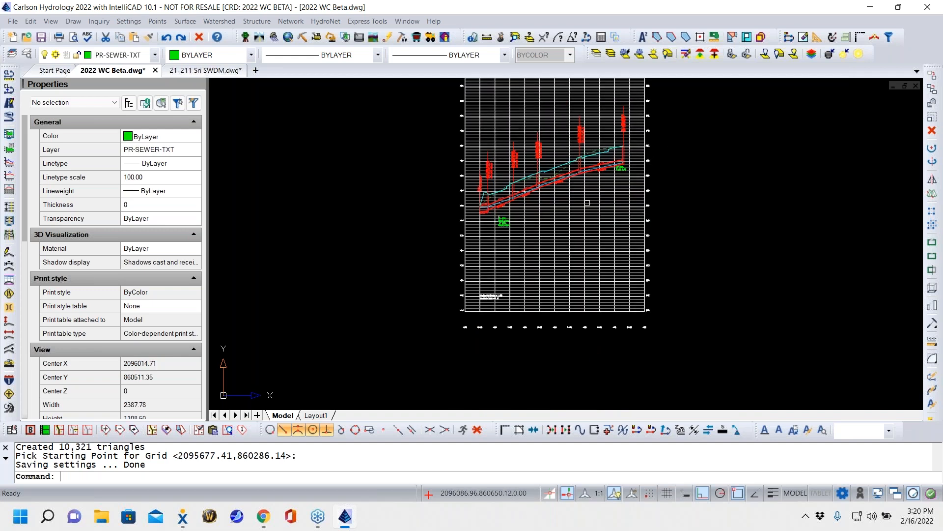
{"action": "scroll", "coordinate": [627, 173], "scroll_direction": "up", "scroll_amount": 3}
{"action": "scroll", "coordinate": [627, 173], "scroll_direction": "up", "scroll_amount": 6}
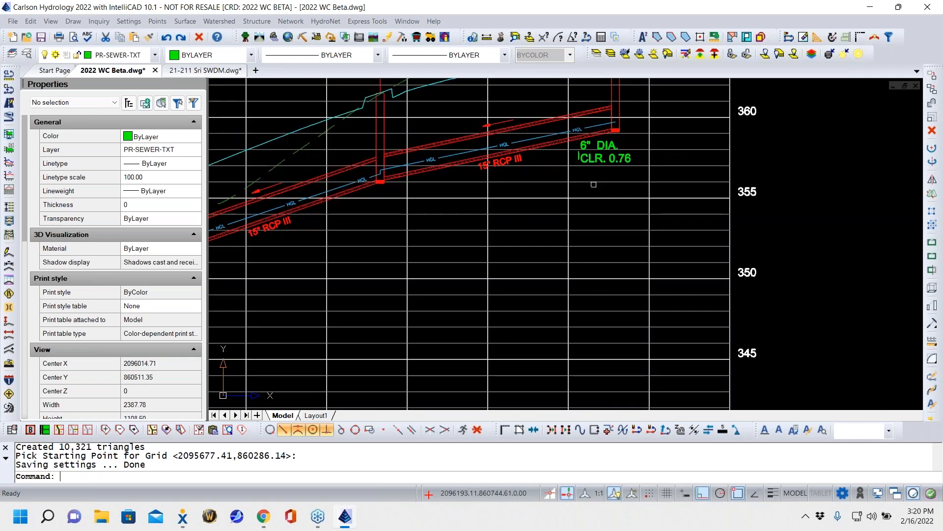
{"action": "scroll", "coordinate": [572, 223], "scroll_direction": "up", "scroll_amount": 4}
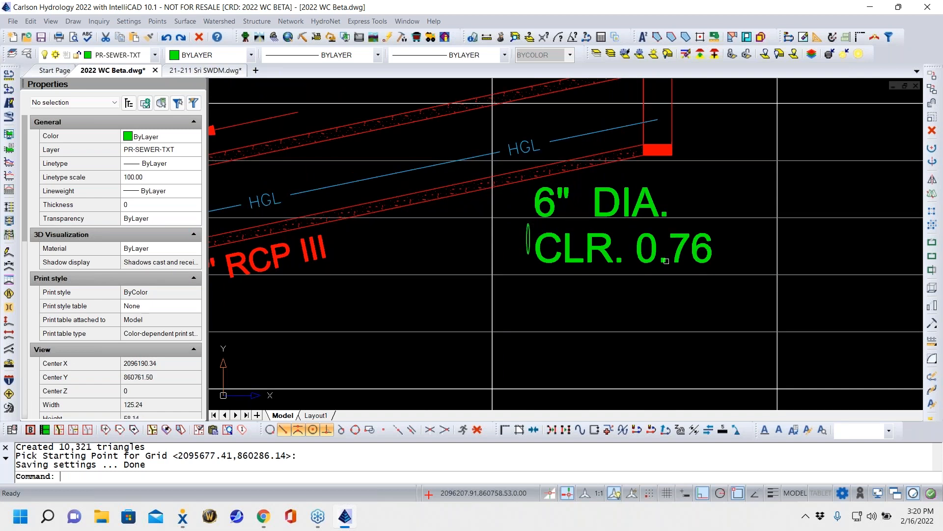
{"action": "scroll", "coordinate": [684, 259], "scroll_direction": "down", "scroll_amount": 5}
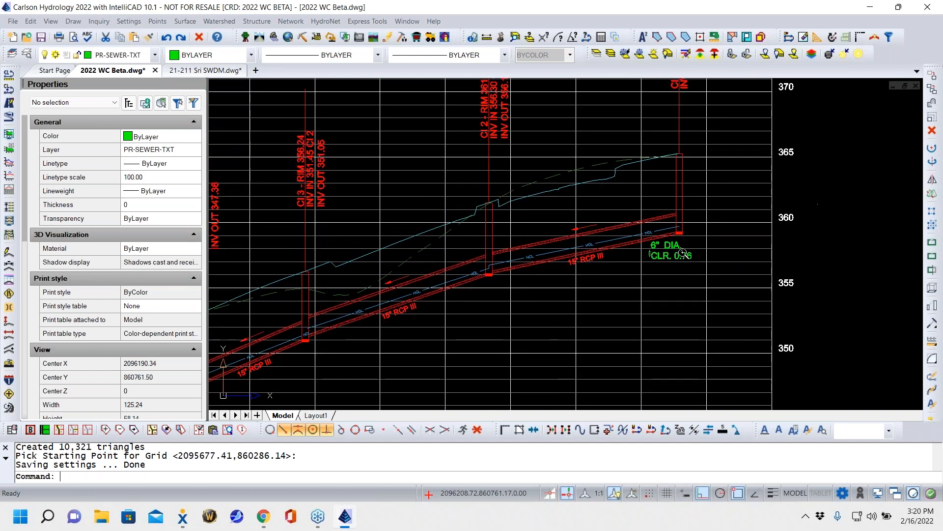
{"action": "scroll", "coordinate": [667, 255], "scroll_direction": "up", "scroll_amount": 4}
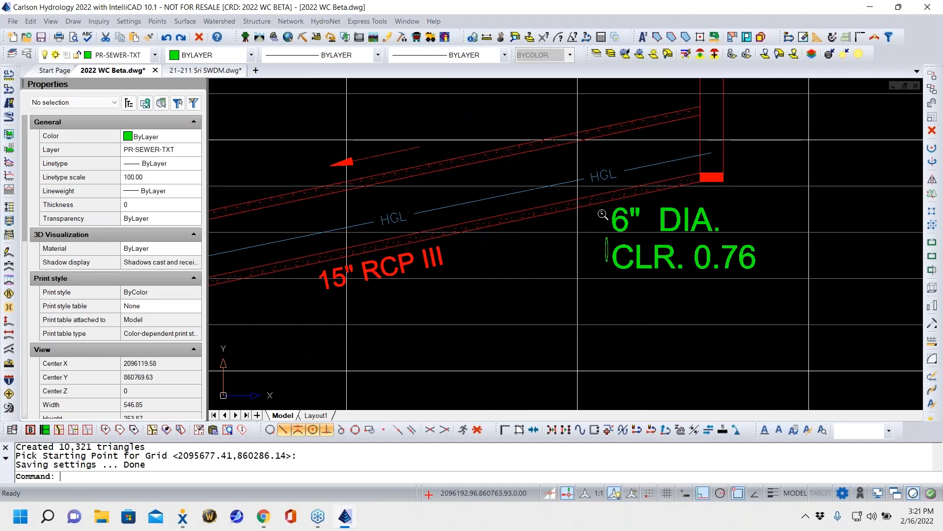
- In the profile view, raise the CI 1 end of the 15" RCP III pipe to the 360 grid line using a perpendicular snap
{"action": "left_click", "coordinate": [289, 22]}
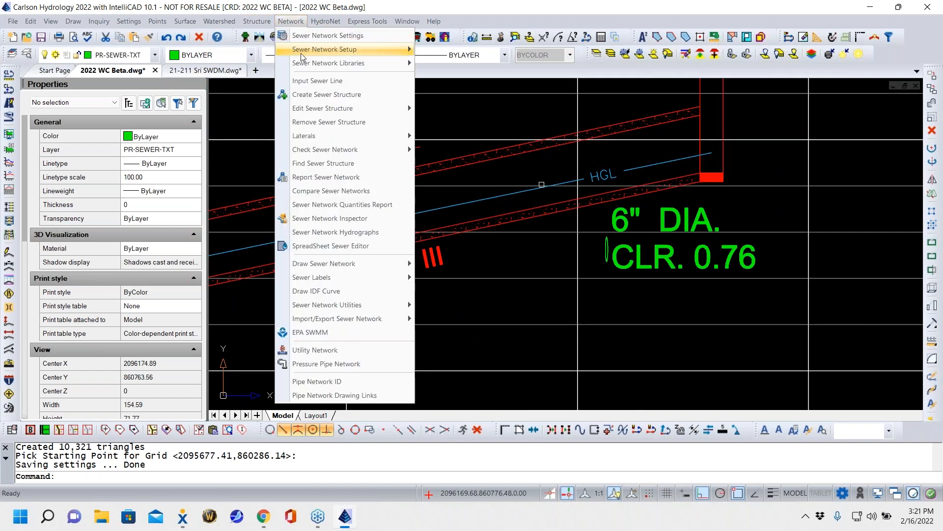
{"action": "mouse_move", "coordinate": [301, 108]}
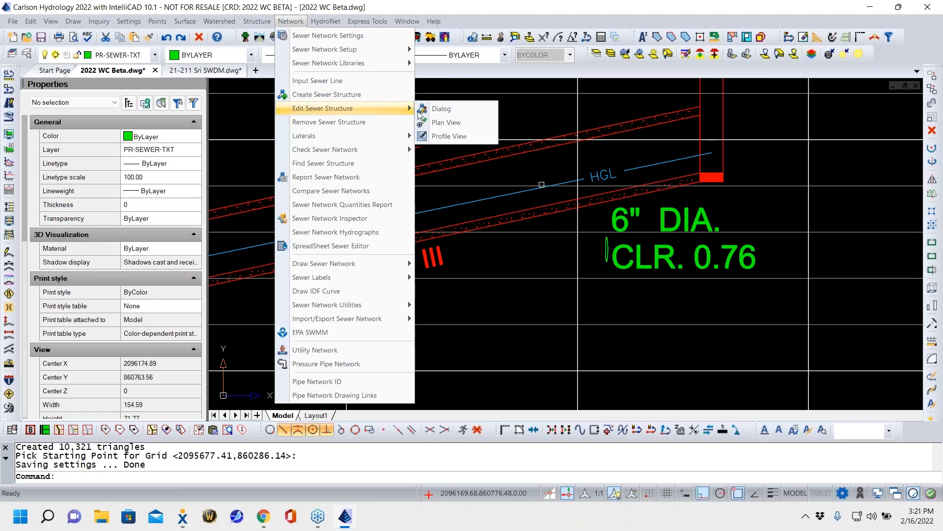
{"action": "left_click", "coordinate": [457, 137]}
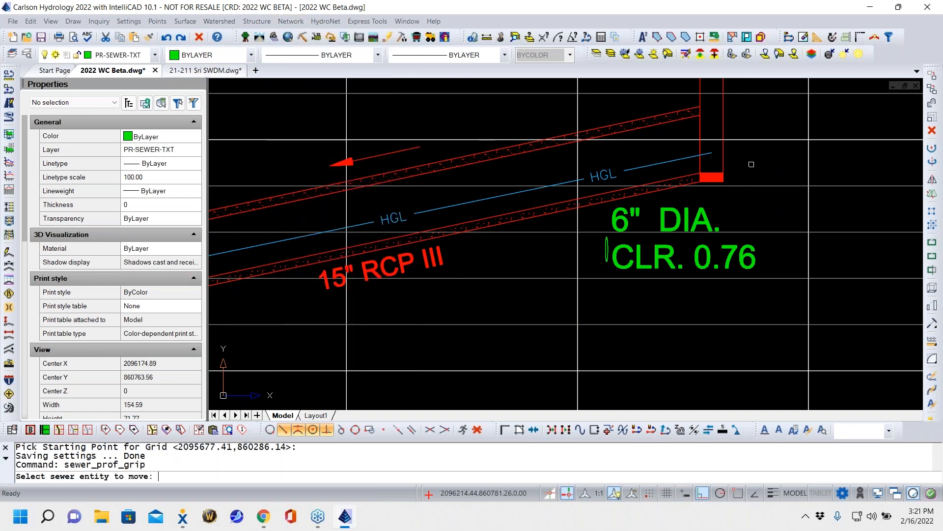
{"action": "left_click", "coordinate": [694, 171]}
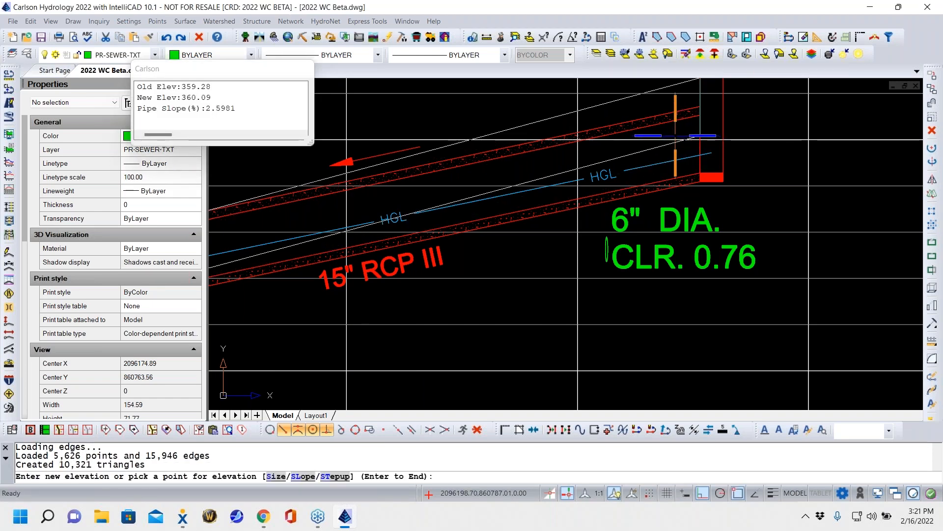
{"action": "type", "text": "perp"}
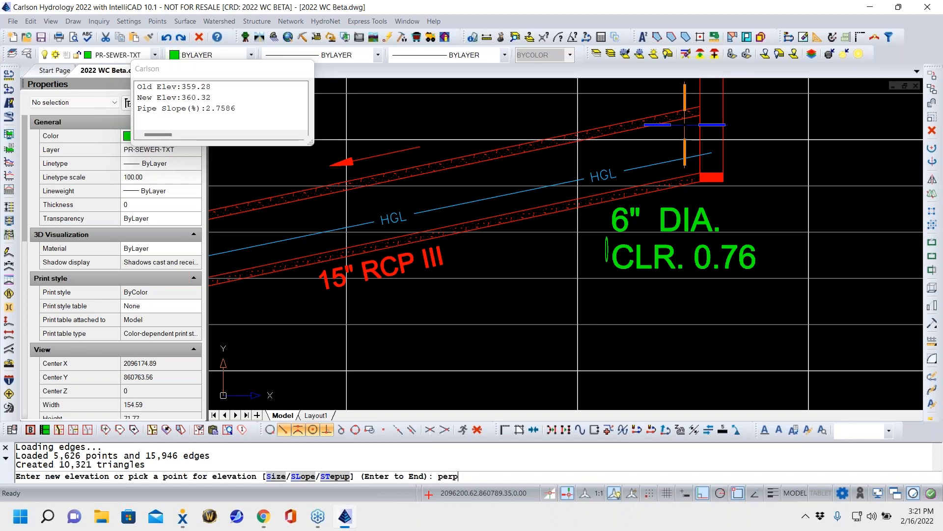
{"action": "key", "text": "Return"}
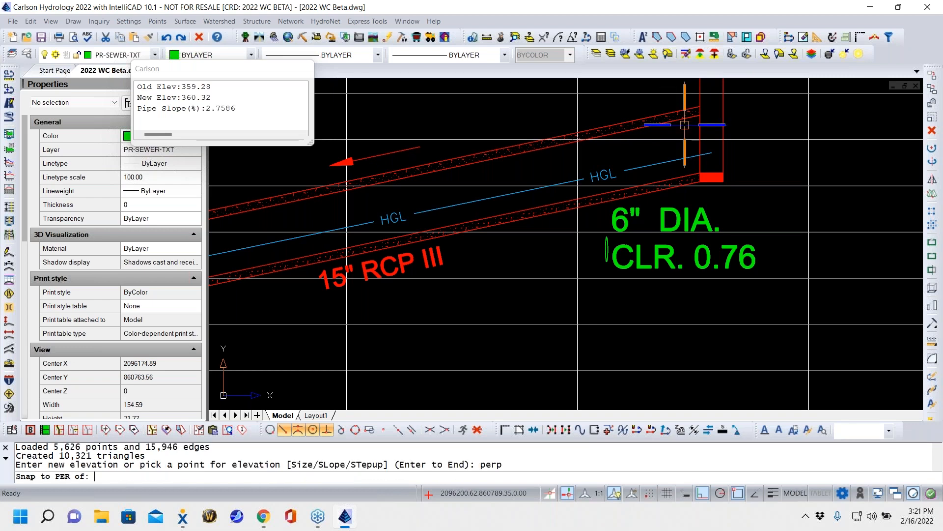
{"action": "left_click", "coordinate": [657, 140]}
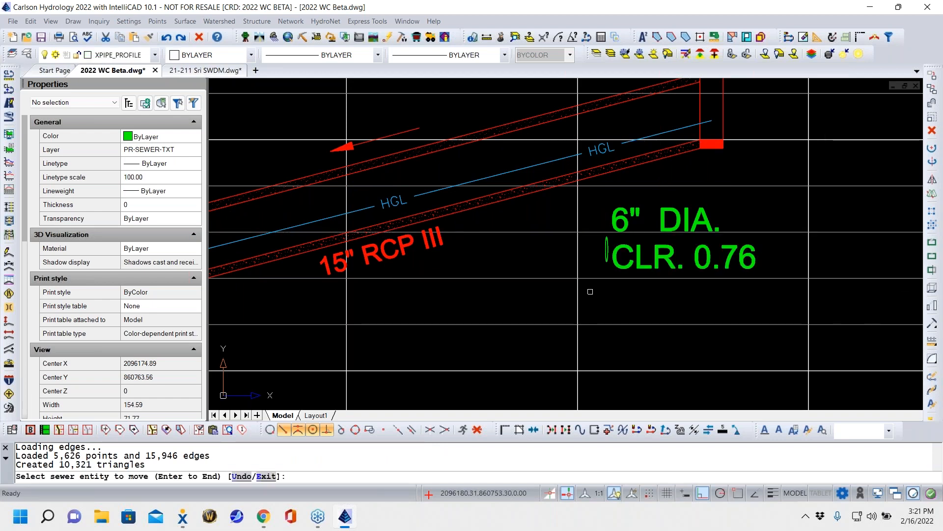
{"action": "middle_click_drag", "start_coordinate": [591, 292], "coordinate": [512, 323]}
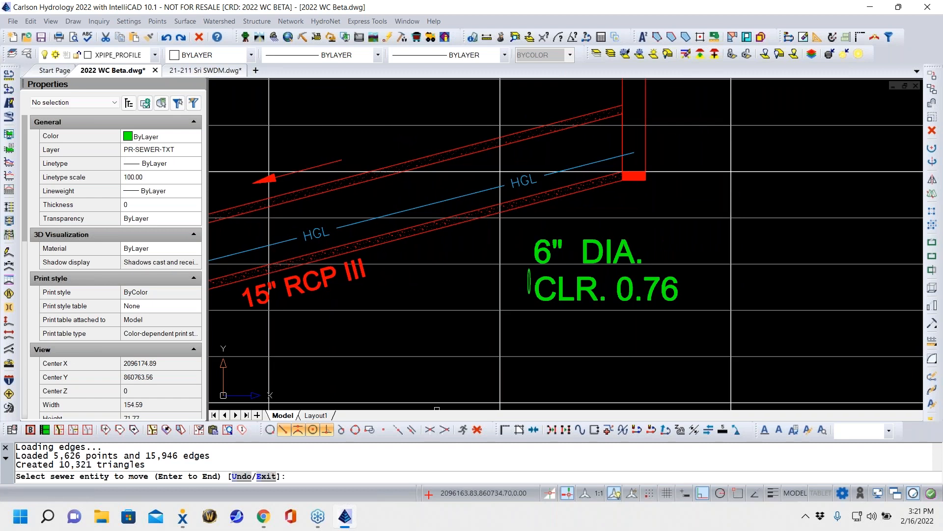
{"action": "mouse_move", "coordinate": [263, 516]}
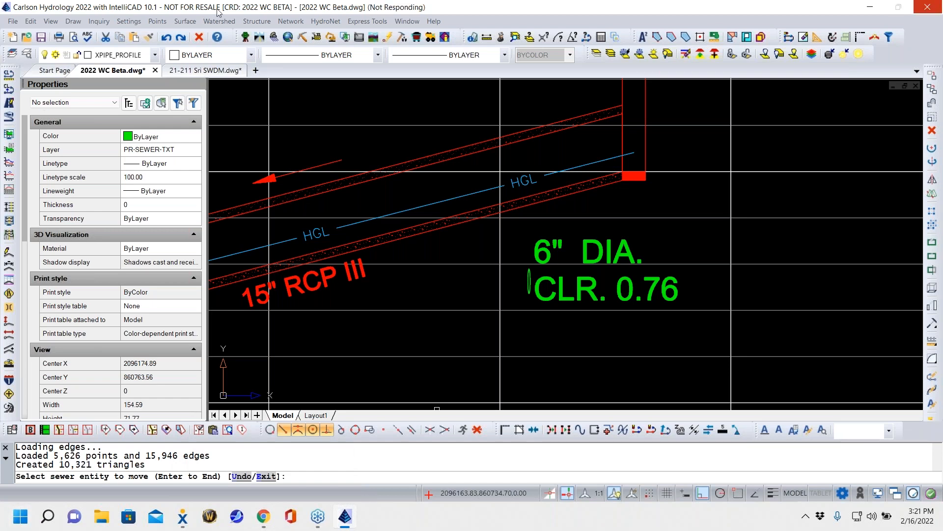
{"action": "key", "text": "Escape"}
{"action": "key", "text": "Return"}
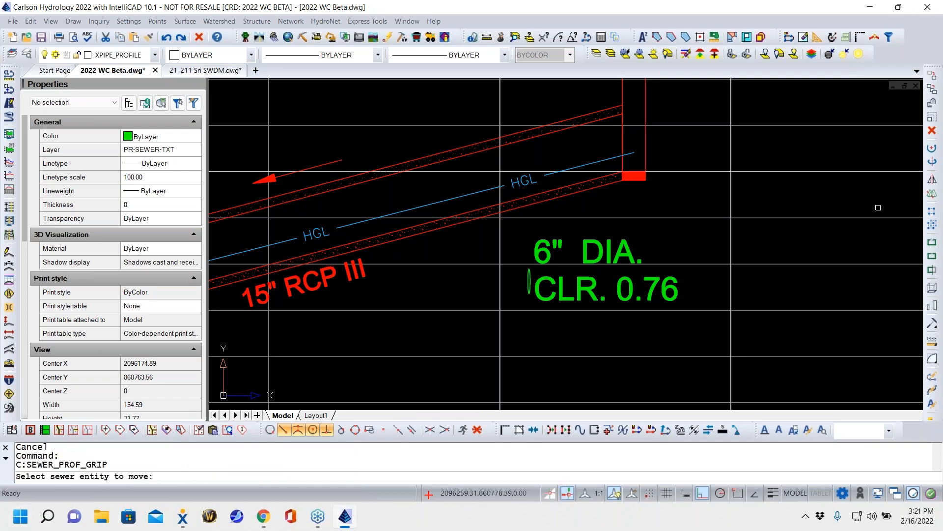
{"action": "key", "text": "Escape"}
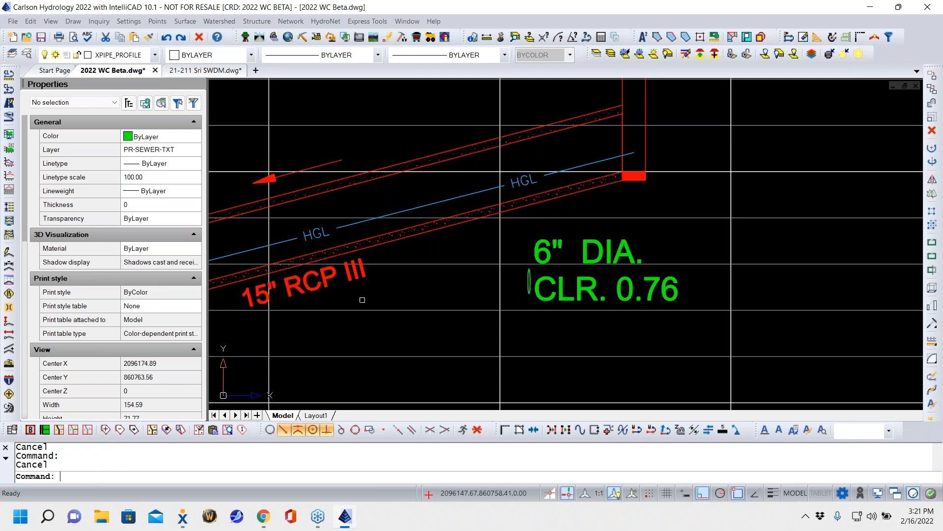
- Draw a vertical polyline 15 units long upward from the top quadrant of the 6" crossing pipe toward the 15" RCP III pipe
{"action": "type", "text": "pl"}
{"action": "key", "text": "Return"}
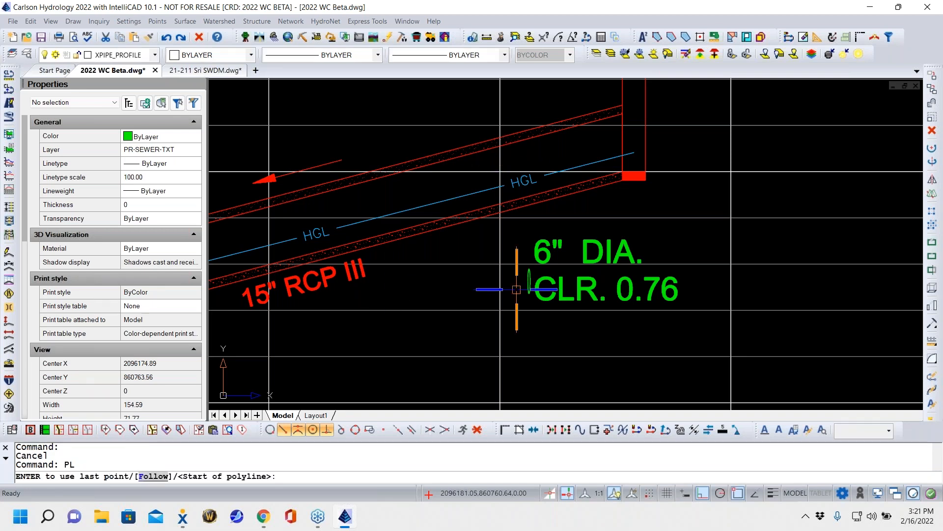
{"action": "scroll", "coordinate": [532, 295], "scroll_direction": "up", "scroll_amount": 5}
{"action": "left_click", "coordinate": [545, 132]}
{"action": "key", "text": "Return"}
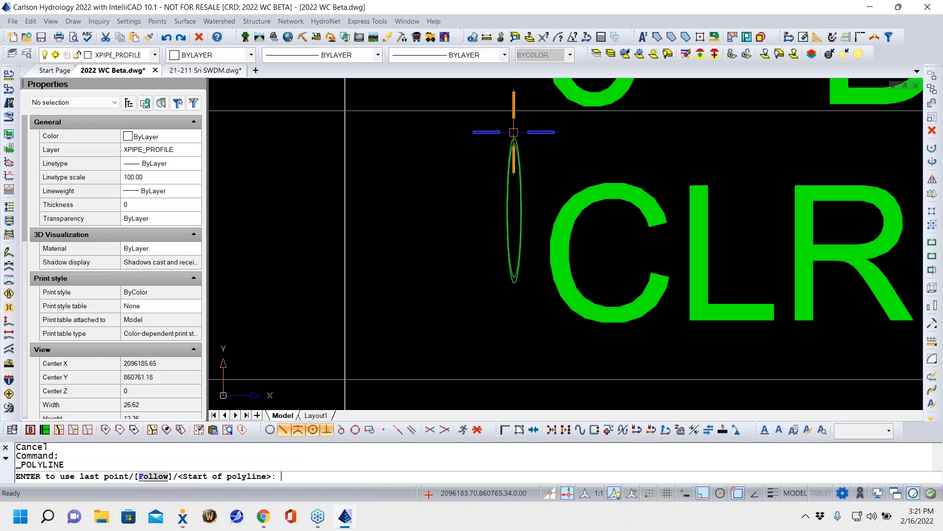
{"action": "right_click", "coordinate": [520, 131], "text": "shift"}
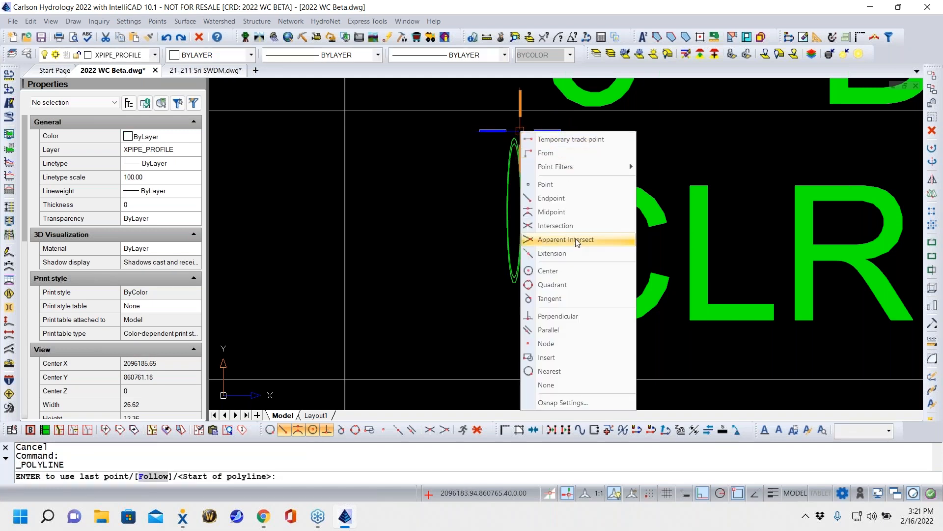
{"action": "left_click", "coordinate": [570, 284]}
{"action": "left_click", "coordinate": [515, 138]}
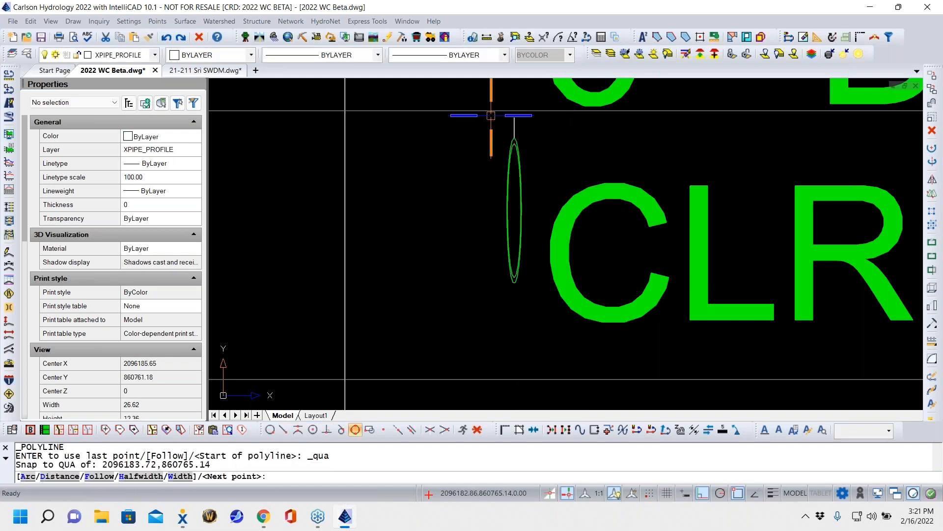
{"action": "type", "text": "1"}
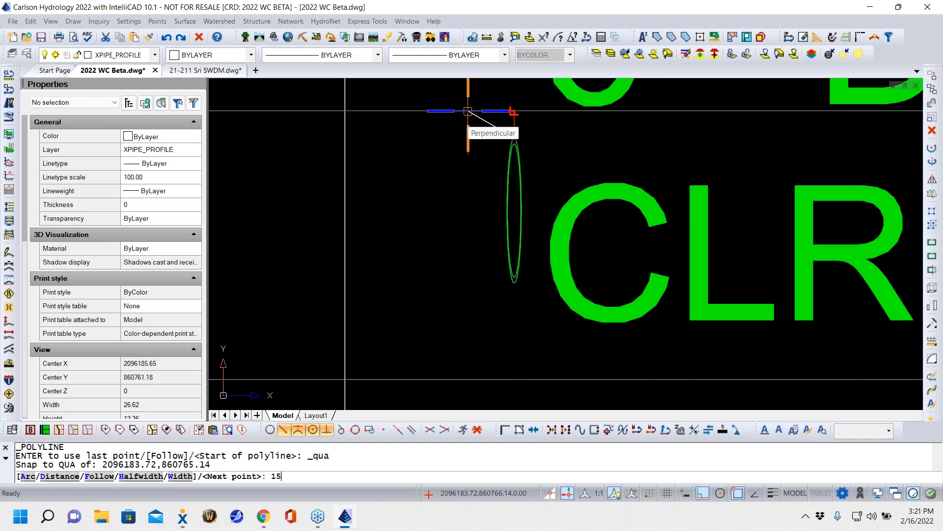
{"action": "type", "text": "5"}
{"action": "key", "text": "Return"}
{"action": "scroll", "coordinate": [462, 251], "scroll_direction": "down", "scroll_amount": 5}
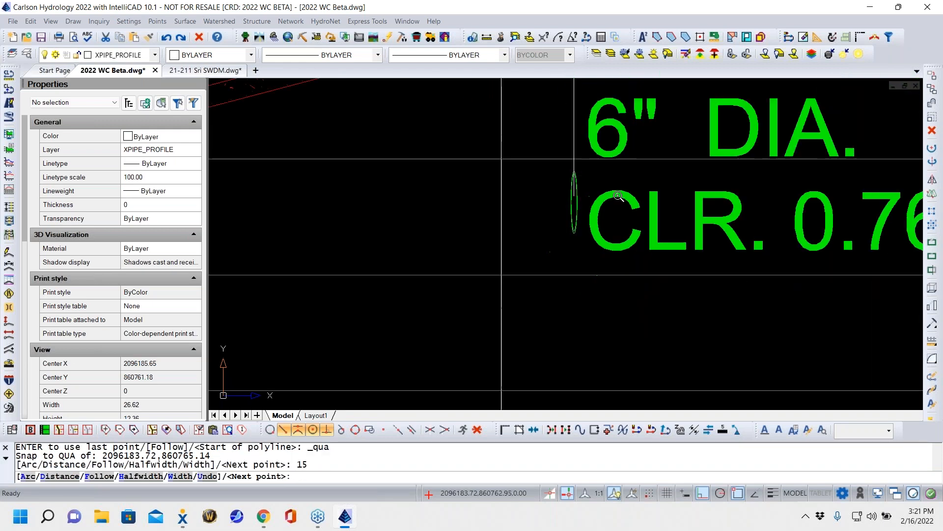
{"action": "middle_click_drag", "start_coordinate": [462, 251], "coordinate": [405, 289]}
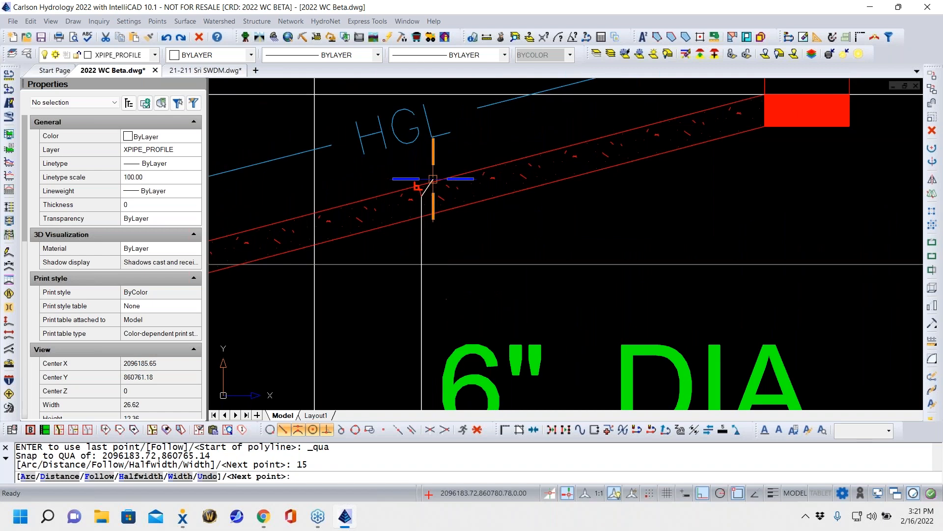
{"action": "key", "text": "Escape"}
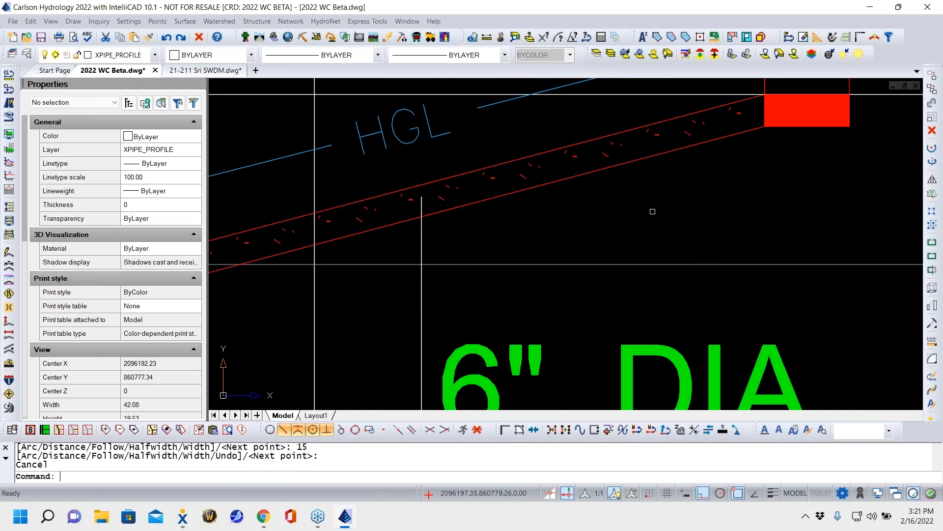
- Set the invert elevation of the 15" RCP III pipe at CI 1 to 360.5 by editing the sewer structure in profile view
{"action": "scroll", "coordinate": [652, 212], "scroll_direction": "down", "scroll_amount": 6}
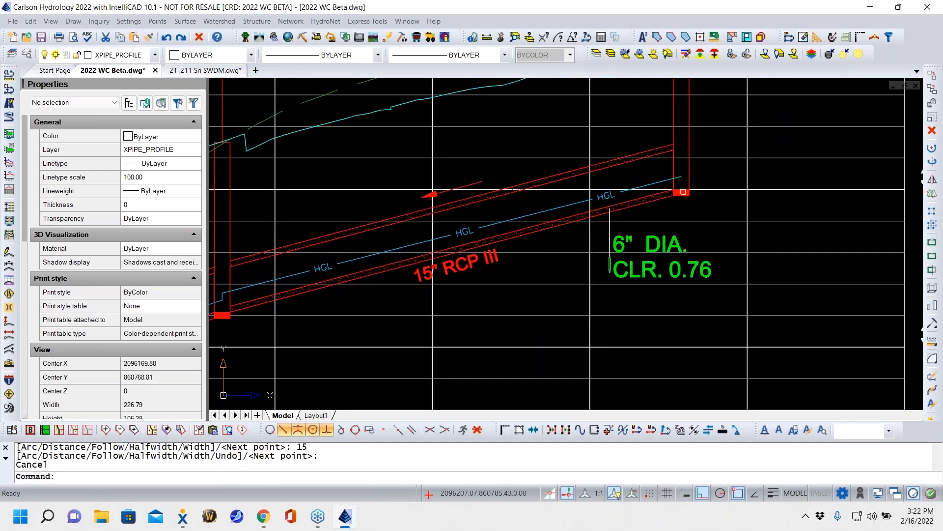
{"action": "middle_click_drag", "start_coordinate": [697, 234], "coordinate": [621, 327]}
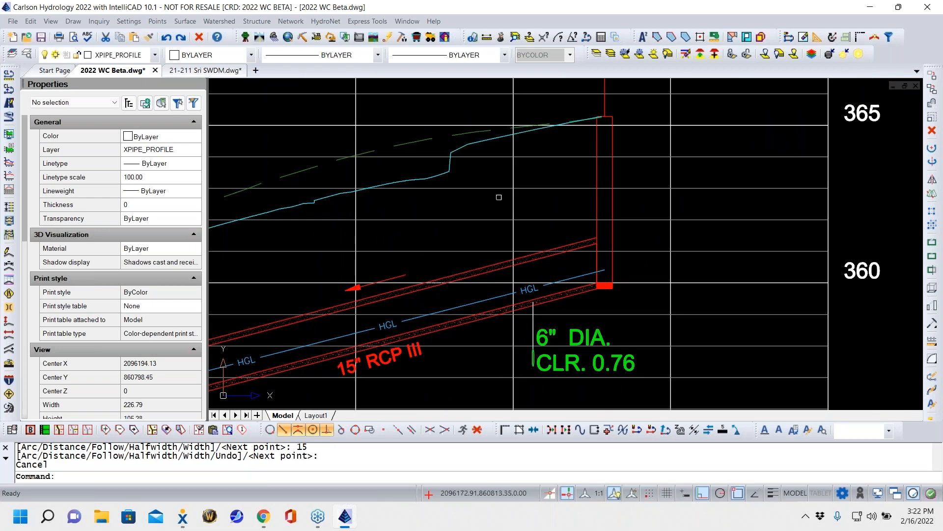
{"action": "scroll", "coordinate": [571, 287], "scroll_direction": "up", "scroll_amount": 5}
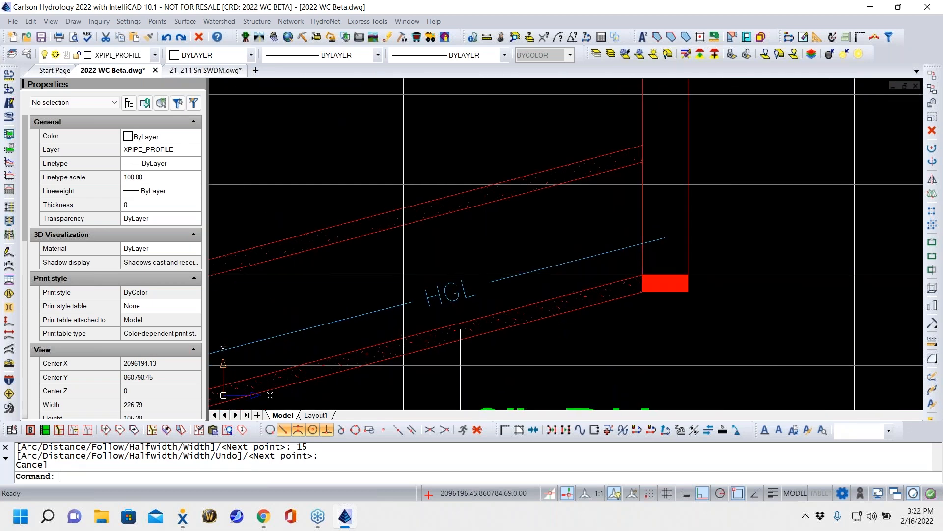
{"action": "left_click", "coordinate": [589, 287]}
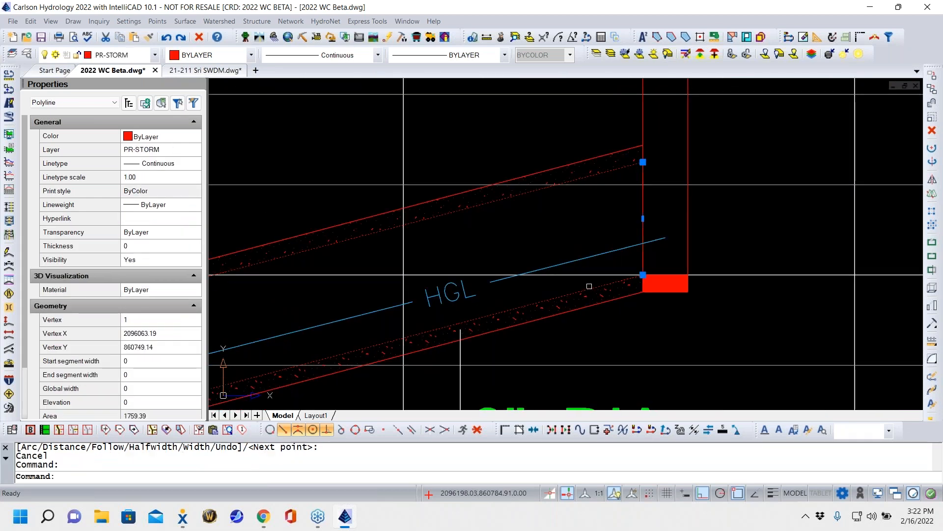
{"action": "key", "text": "Escape"}
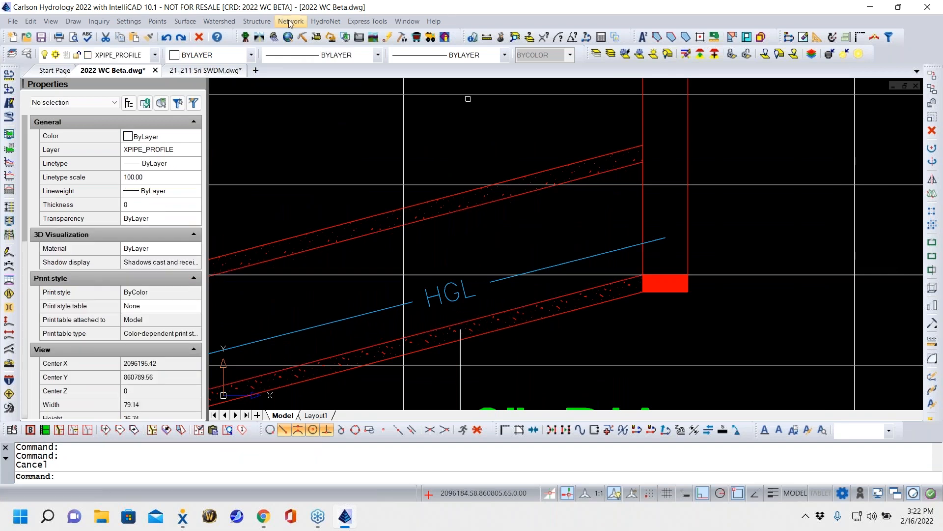
{"action": "left_click", "coordinate": [291, 21]}
{"action": "mouse_move", "coordinate": [320, 110]}
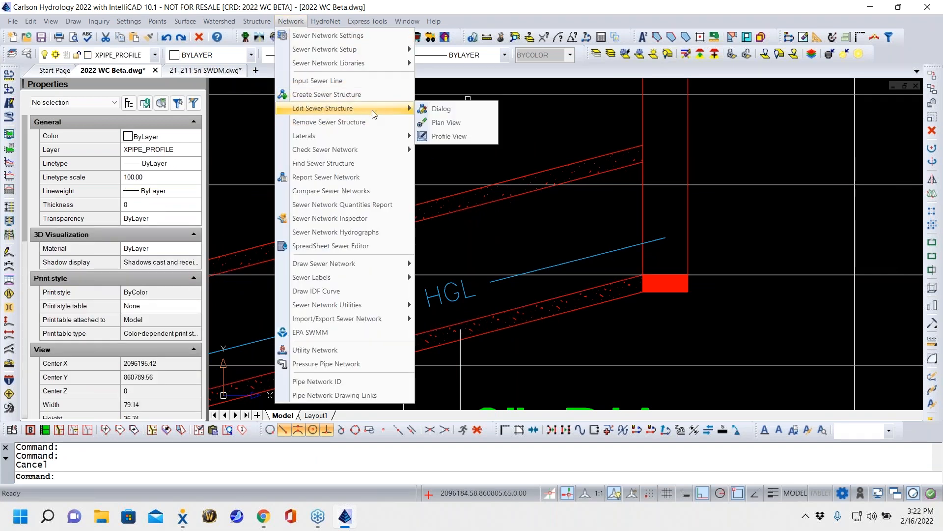
{"action": "left_click", "coordinate": [468, 135]}
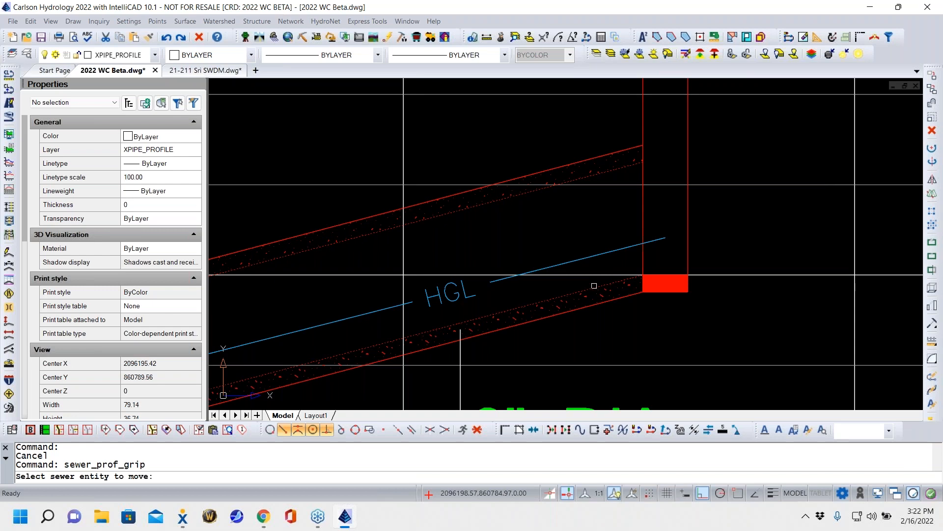
{"action": "left_click", "coordinate": [594, 285]}
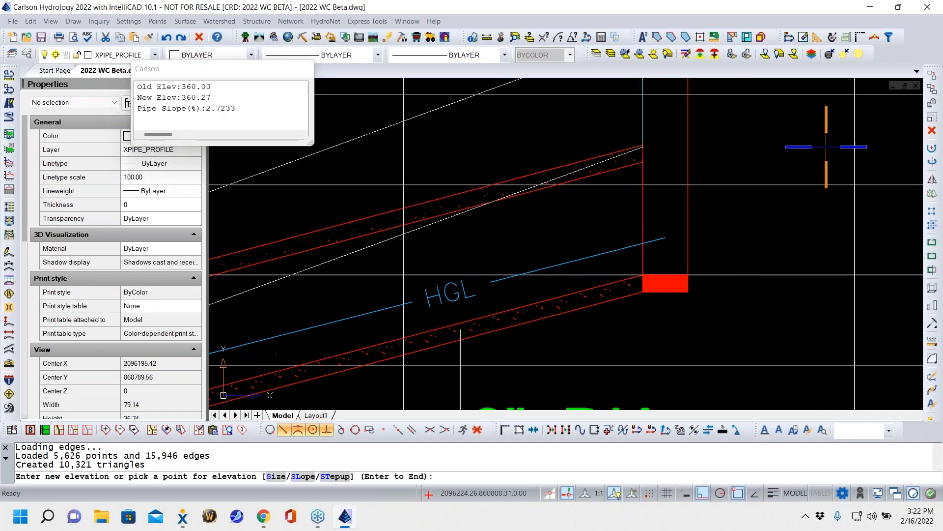
{"action": "left_click_drag", "start_coordinate": [249, 69], "coordinate": [449, 136]}
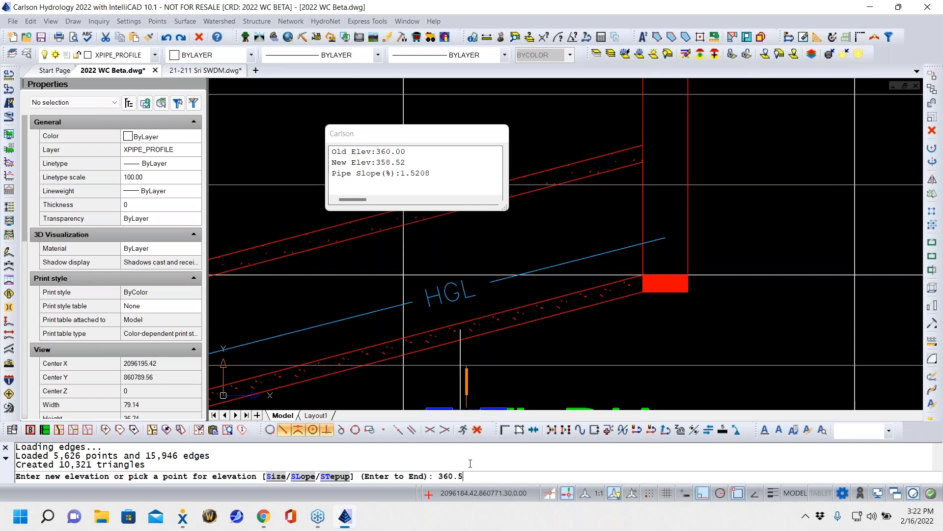
{"action": "key", "text": "Return"}
{"action": "key", "text": "Return"}
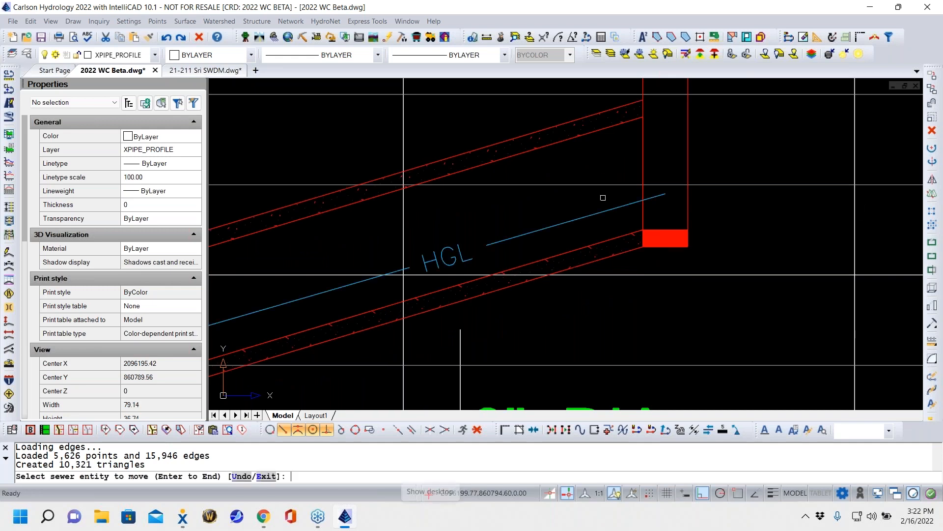
- Examine the edited pipe against the vertical clearance line, and review the whole CI 6 to CI 1 profile
{"action": "scroll", "coordinate": [627, 205], "scroll_direction": "down", "scroll_amount": 5}
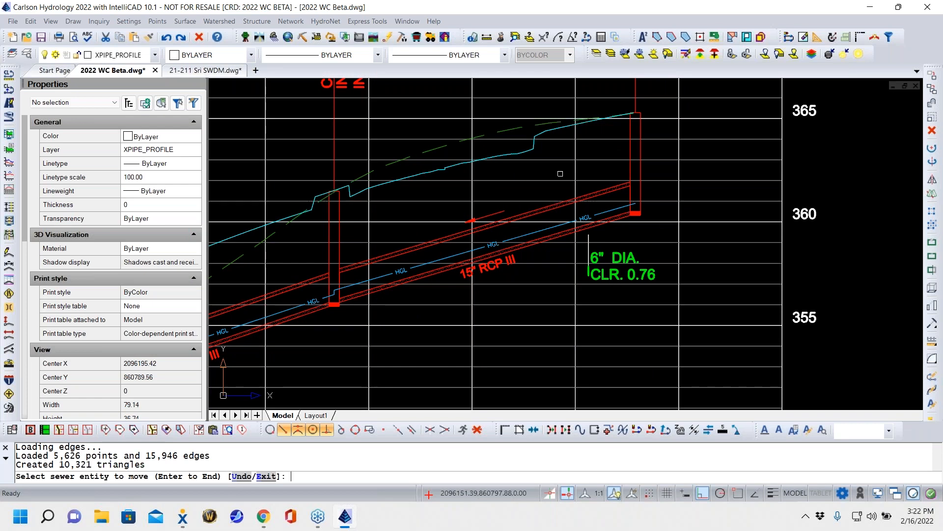
{"action": "scroll", "coordinate": [524, 177], "scroll_direction": "down", "scroll_amount": 1}
{"action": "scroll", "coordinate": [526, 176], "scroll_direction": "down", "scroll_amount": 7}
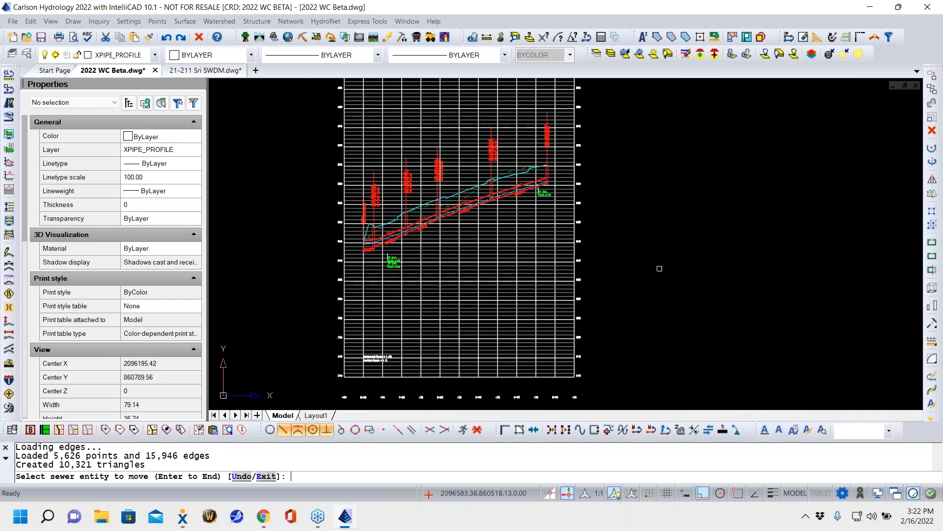
{"action": "left_click", "coordinate": [745, 279]}
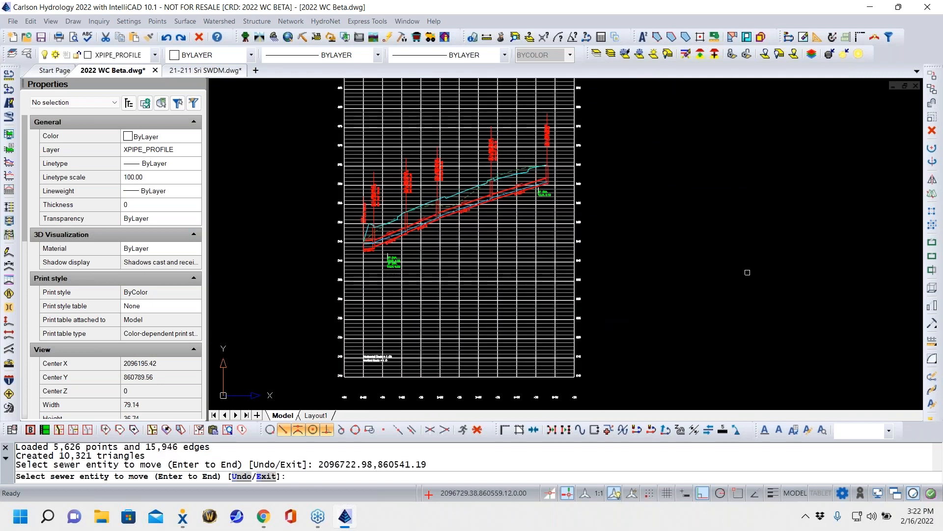